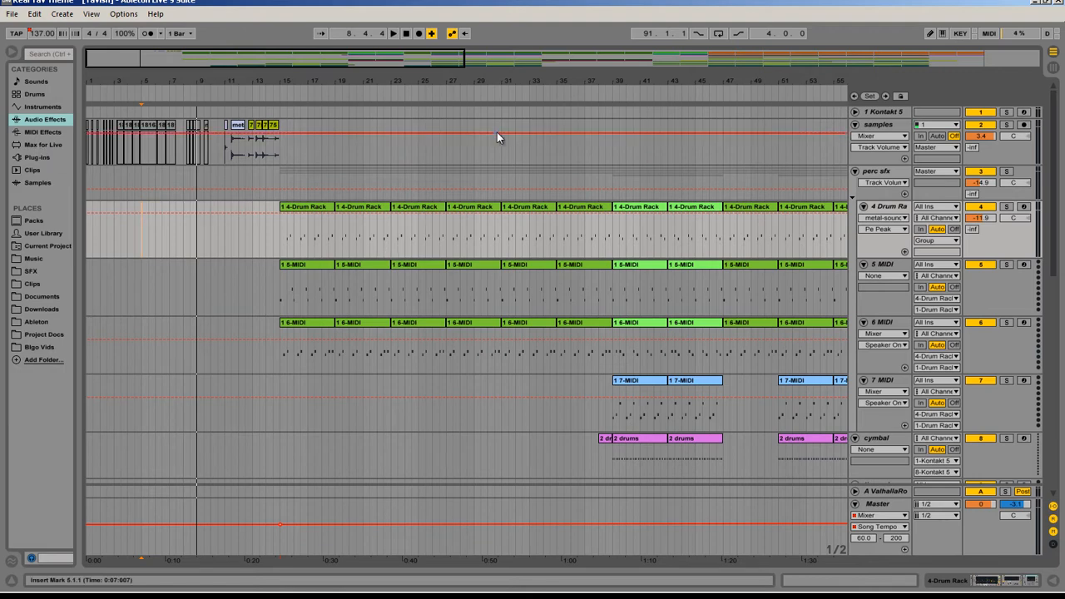
Step: Play the arrangement from just before bar 11 to hear the metal and anvil clips on the samples track
left_click_drag(237, 60, 234, 64)
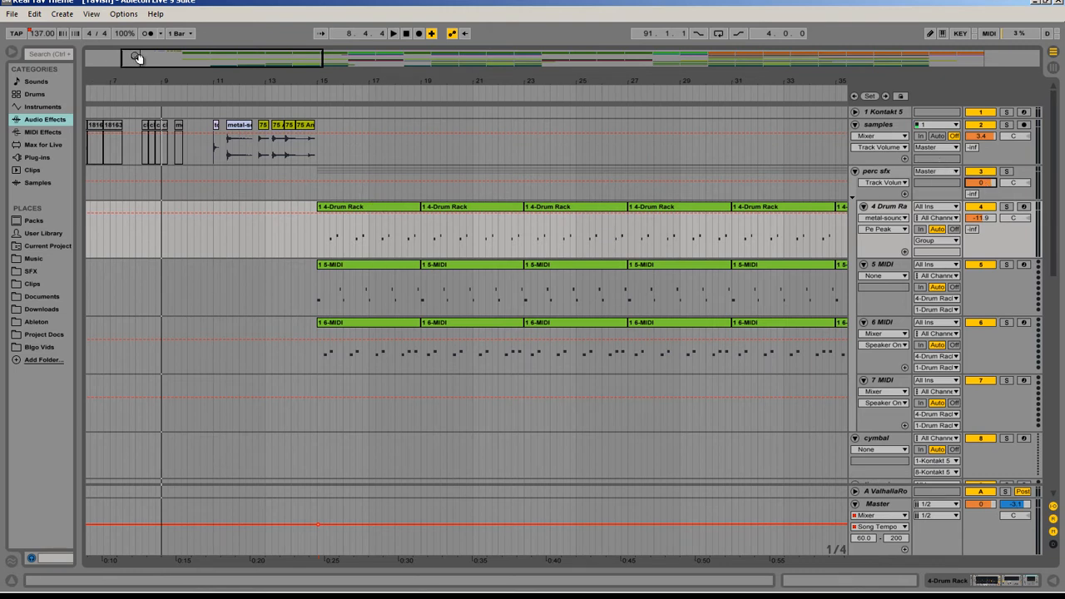
left_click_drag(137, 57, 259, 155)
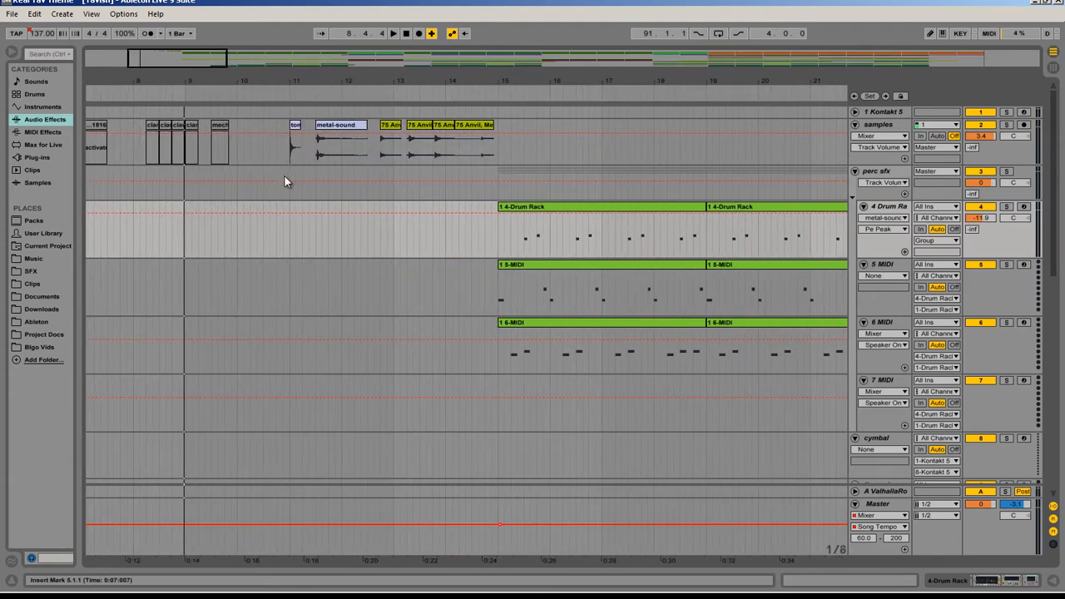
left_click(276, 175)
key("space")
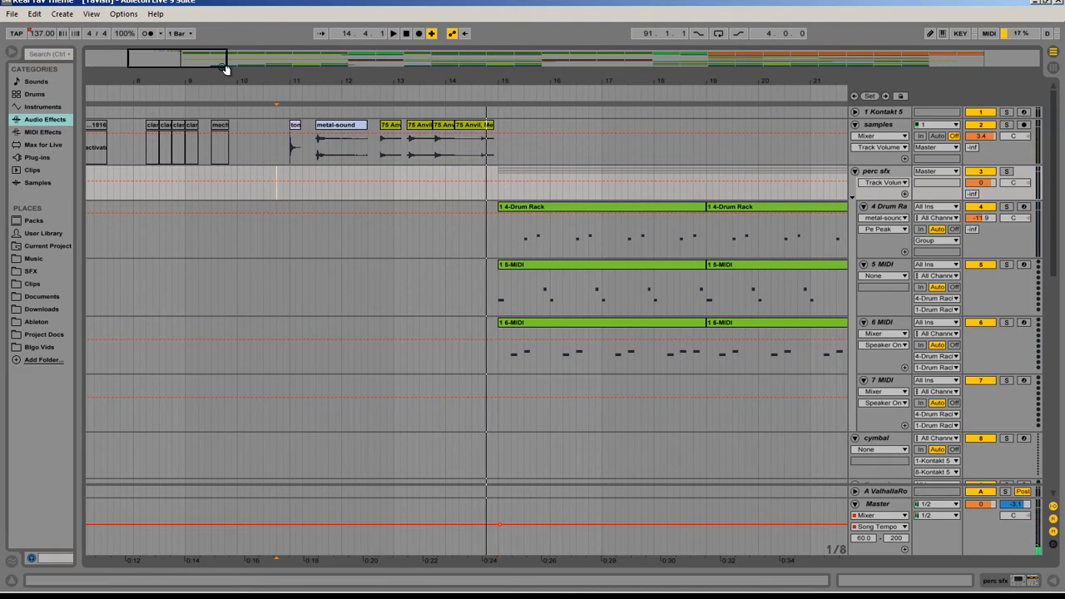
Step: Show the 4-Drum Rack track's devices, expand its Drum Rack and audition the clank and ratchet pads
mouse_move(225, 68)
left_mouse_down()
mouse_move(209, 59)
mouse_move(218, 55)
left_mouse_up()
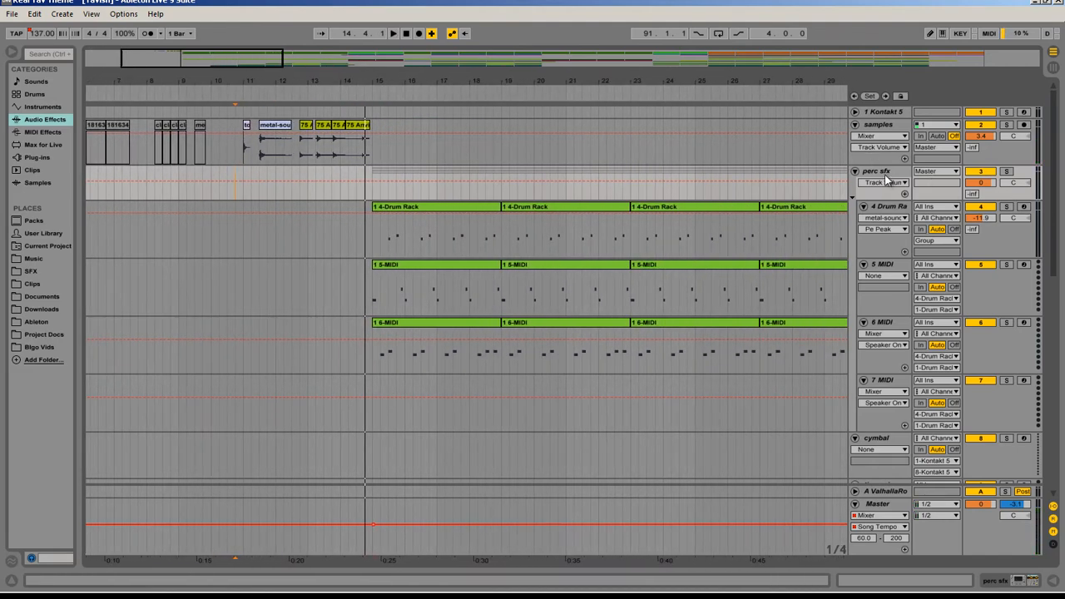
left_click(894, 207)
key("shift+Tab")
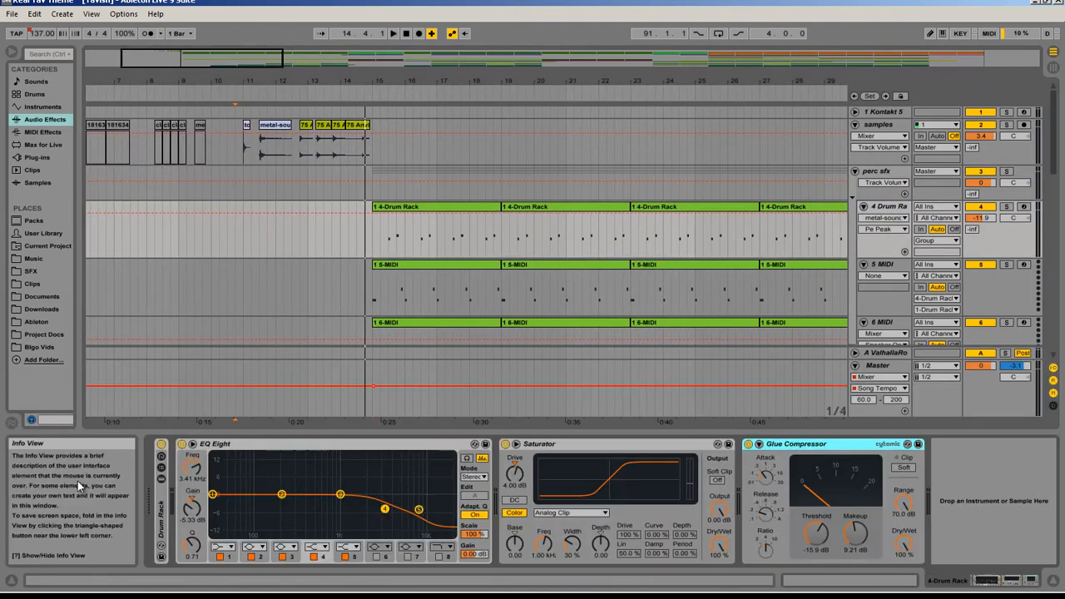
double_click(160, 513)
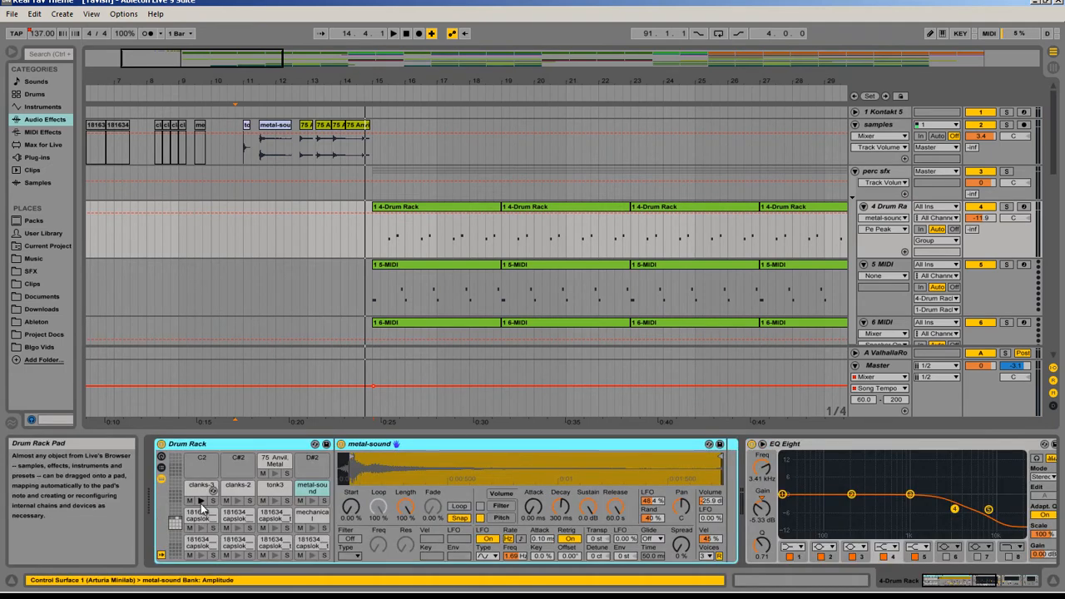
left_click(200, 530)
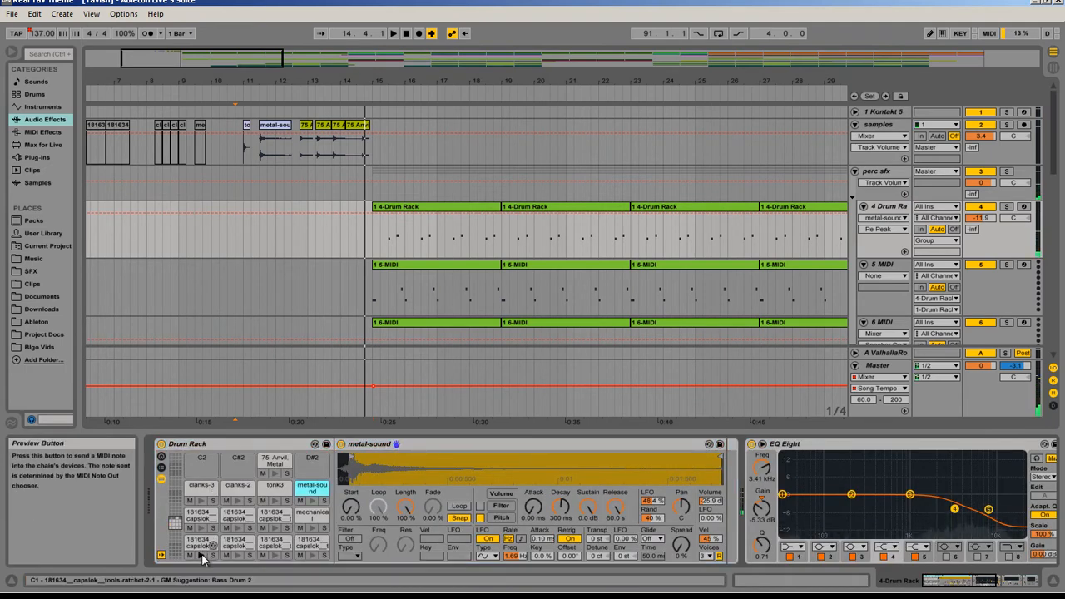
left_click(238, 517)
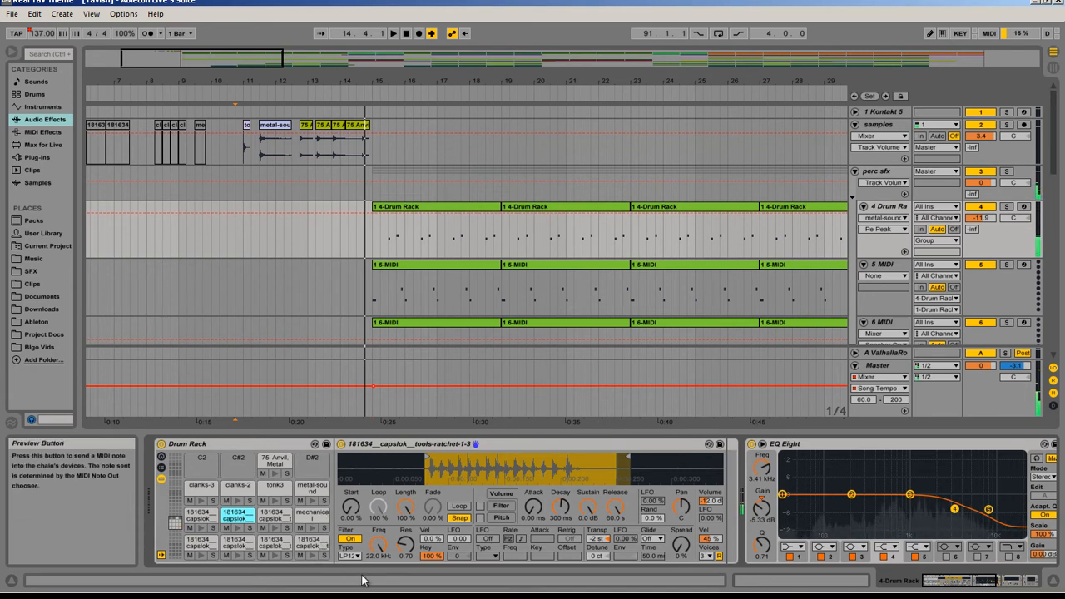
Step: Solo the perc sfx group and play its drum patterns from bar 15
left_click(373, 231)
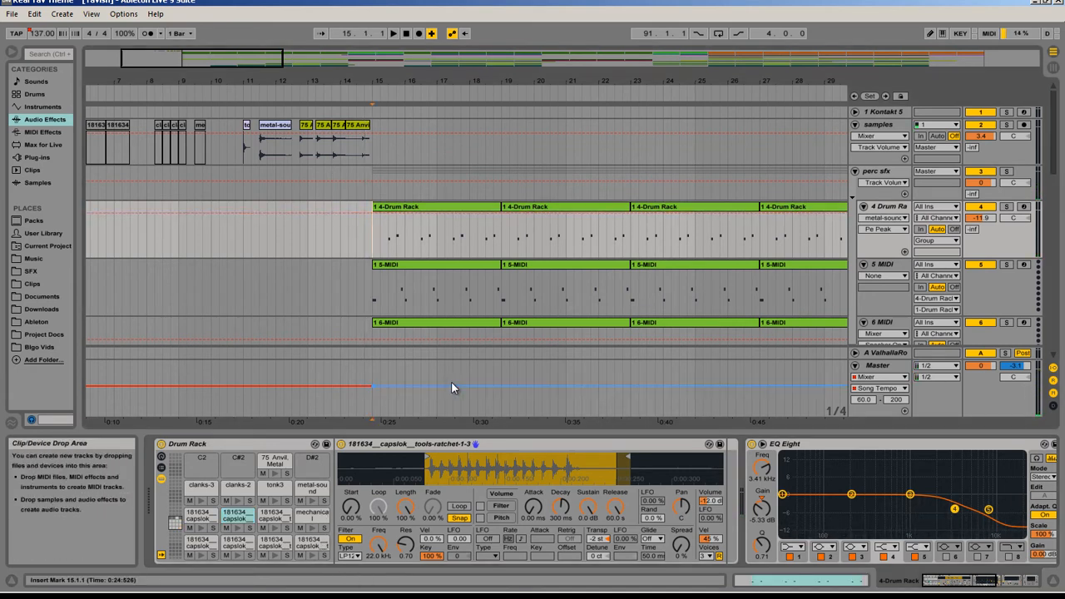
key("space")
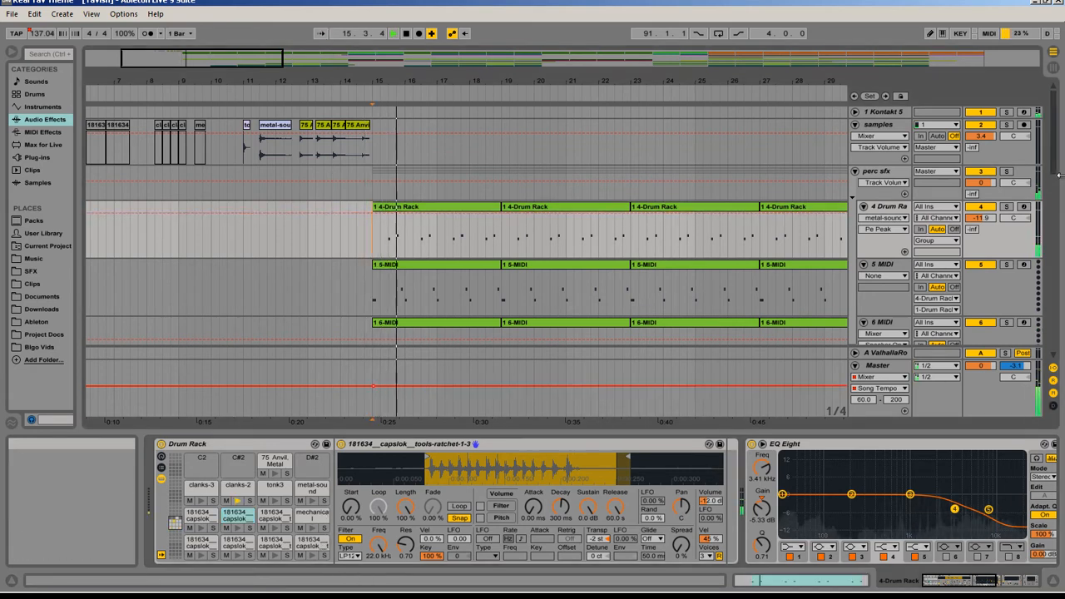
left_click(1007, 170)
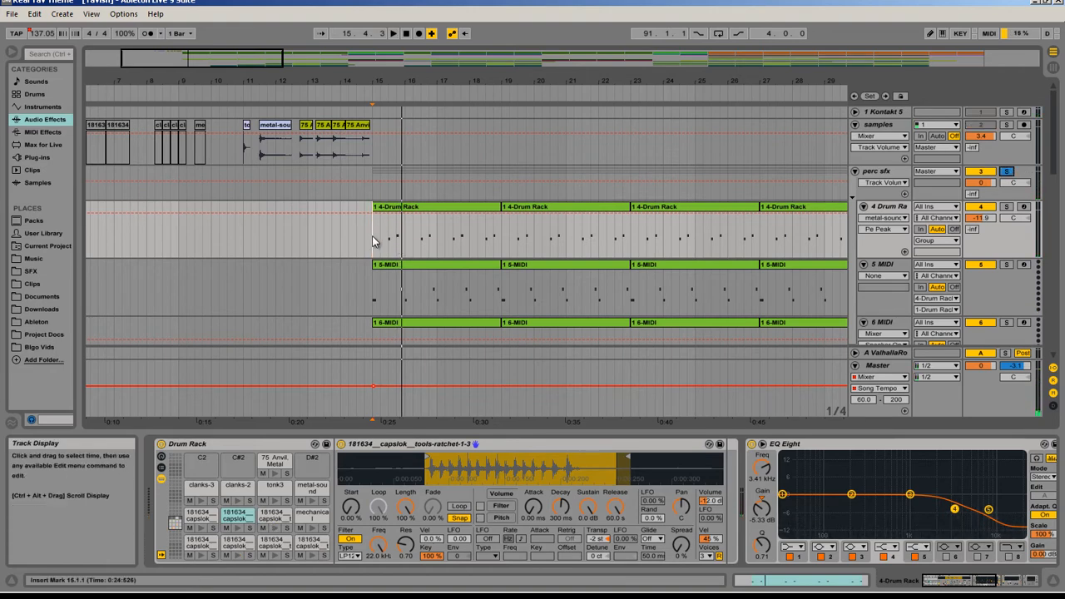
key("space")
left_click_drag(254, 66, 272, 66)
scroll(308, 196, "down", 1)
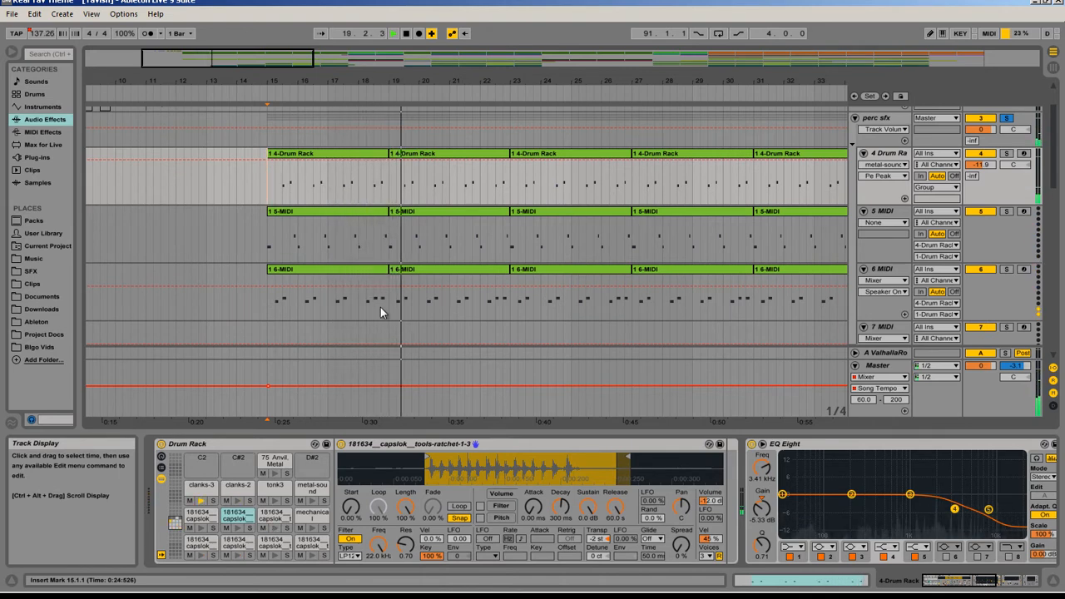
scroll(381, 306, "up", 2)
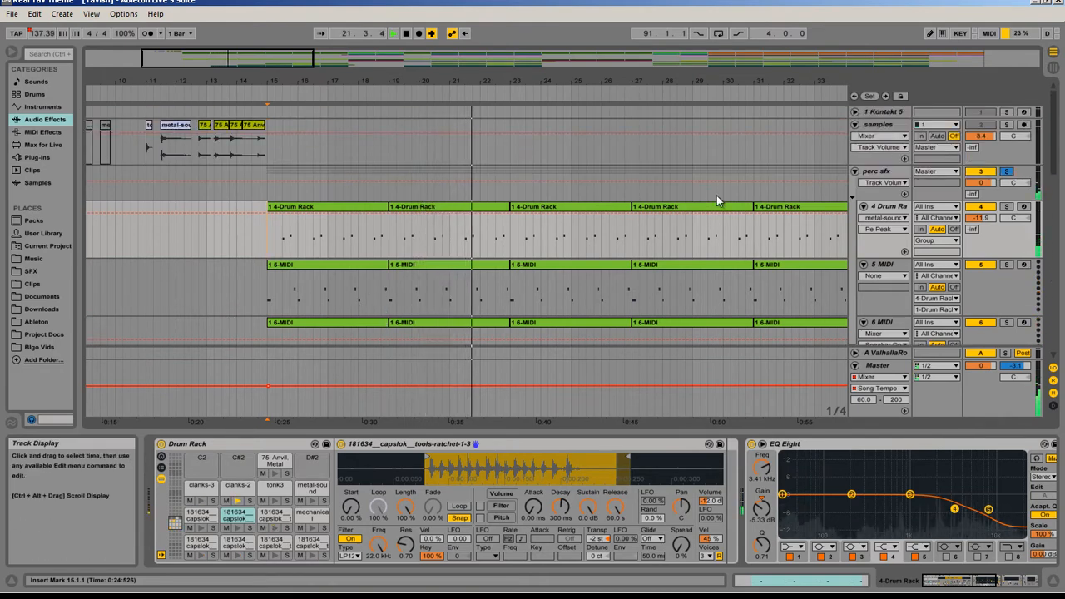
Step: Collapse the Drum Rack and inspect its EQ Eight, Saturator and Glue Compressor during playback, then stop
double_click(229, 444)
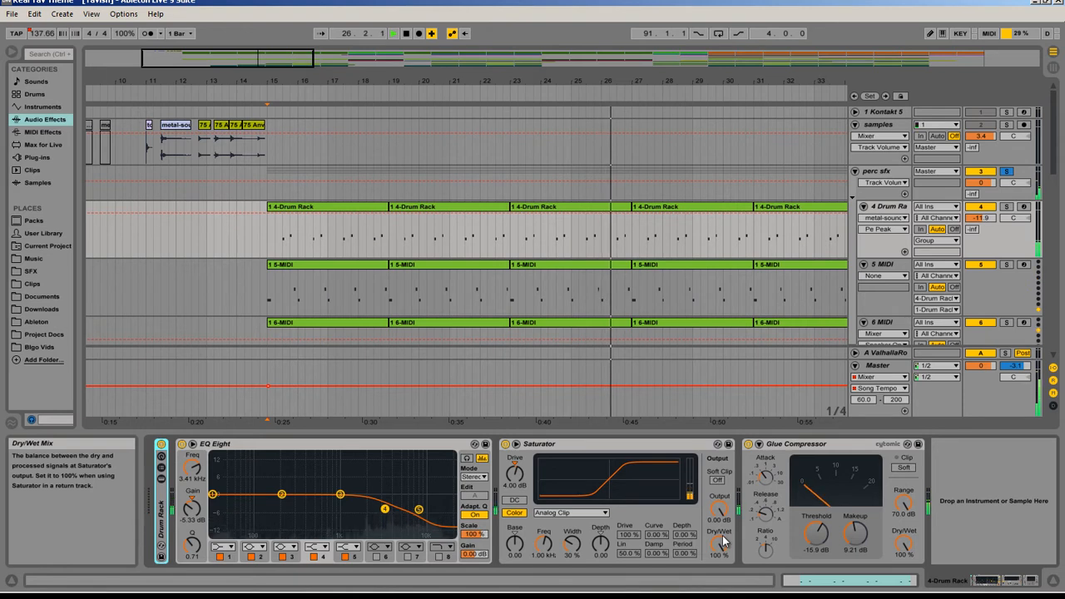
left_click(608, 447)
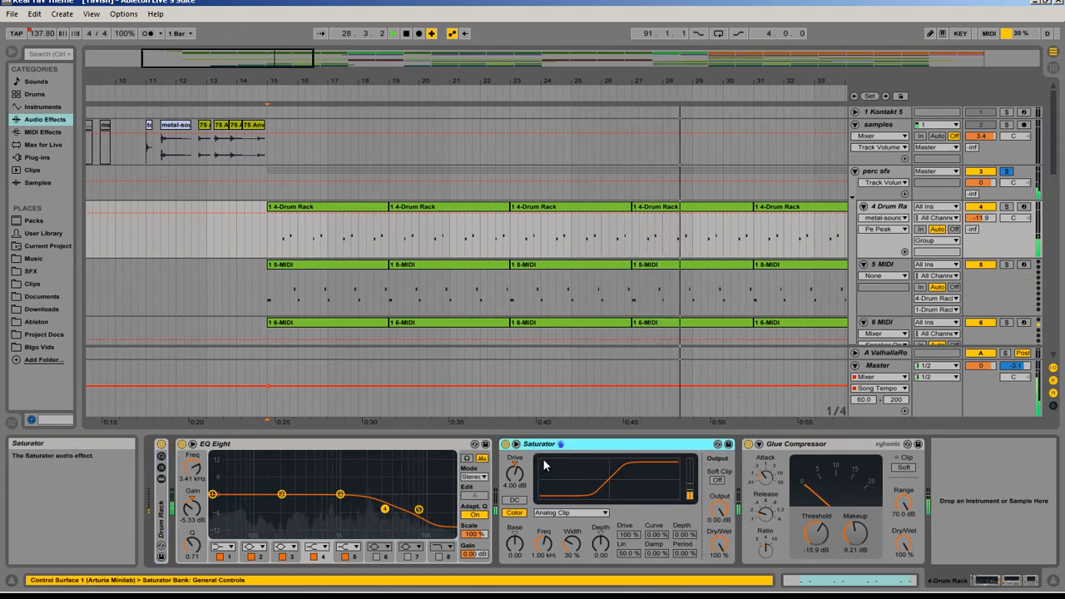
left_click(816, 449)
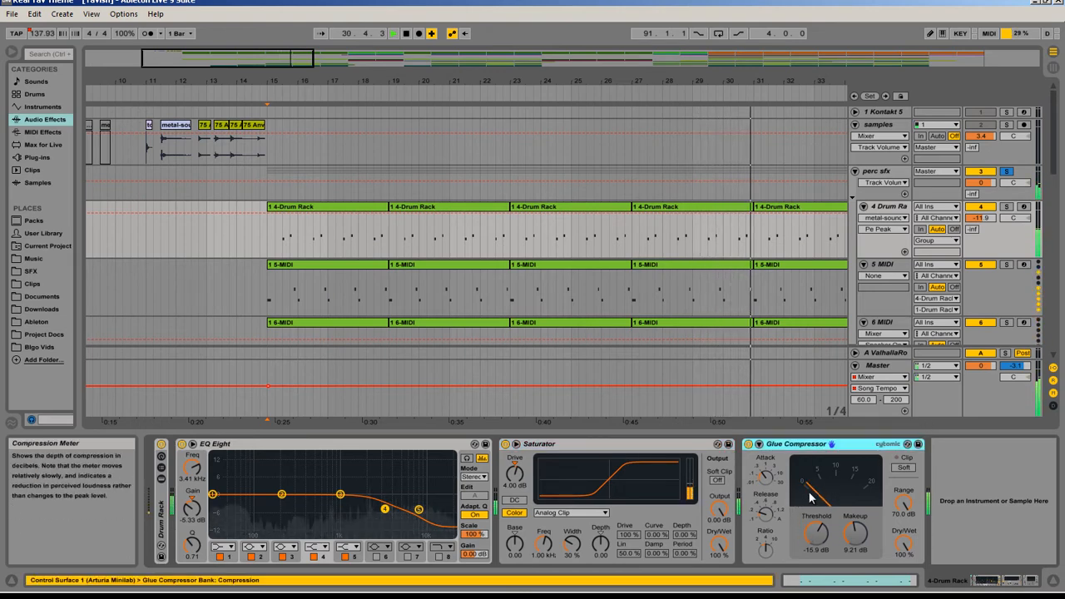
key("space")
Step: Show the perc sfx group's effects and inspect its Glue Compressor and Auto Pan
left_click(884, 178)
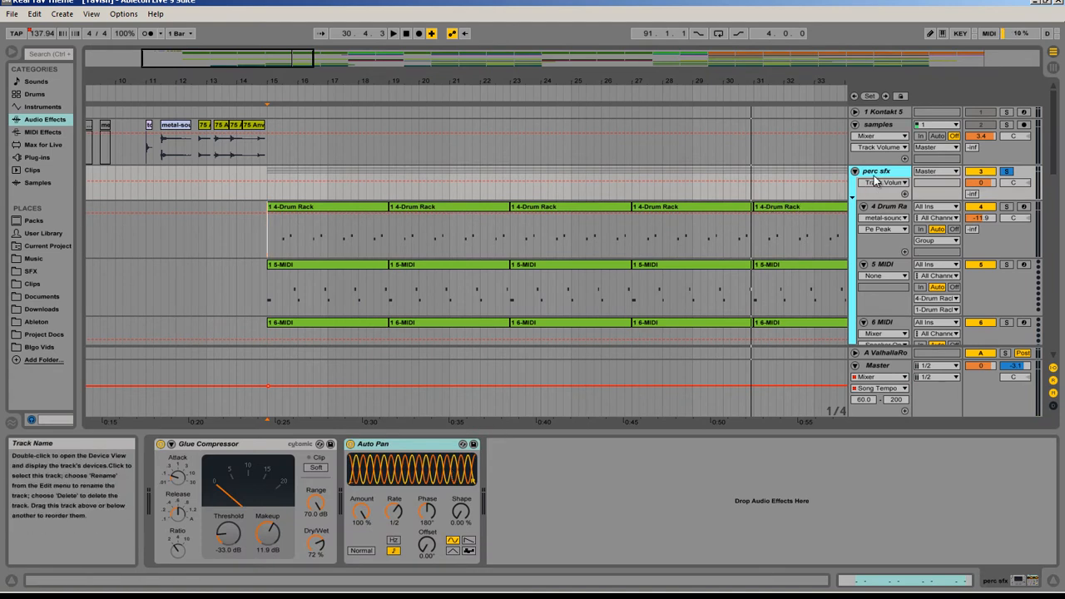
scroll(566, 310, "down", 2)
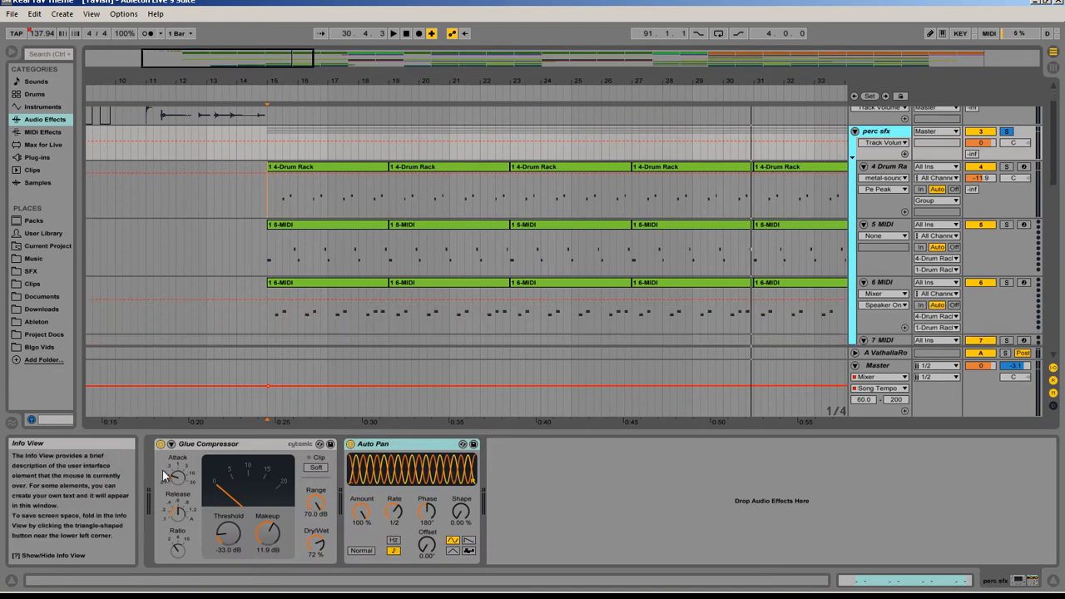
scroll(359, 395, "up", 2)
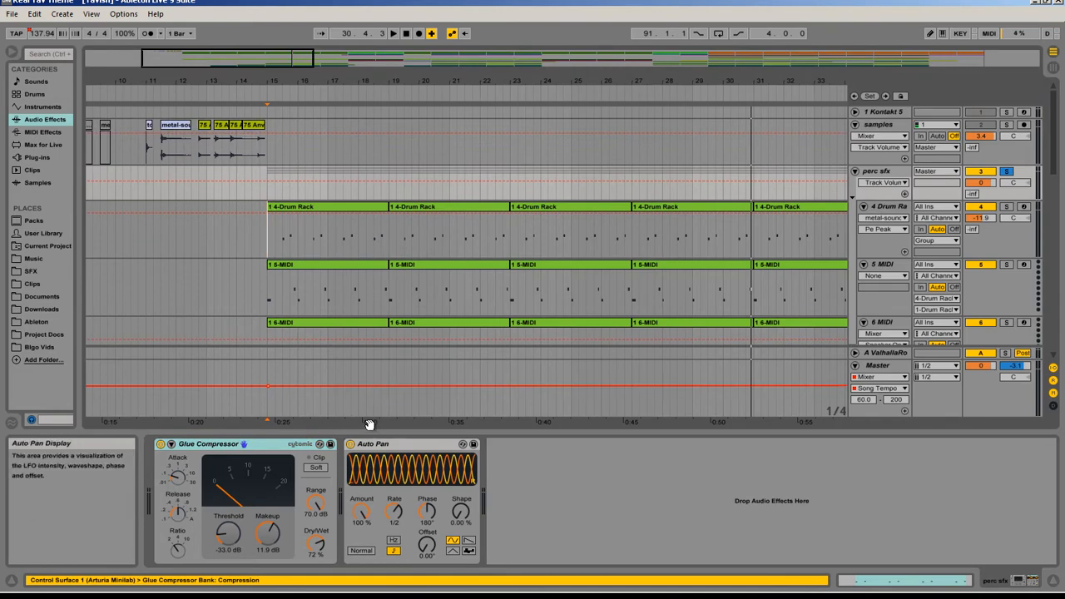
left_click(381, 444)
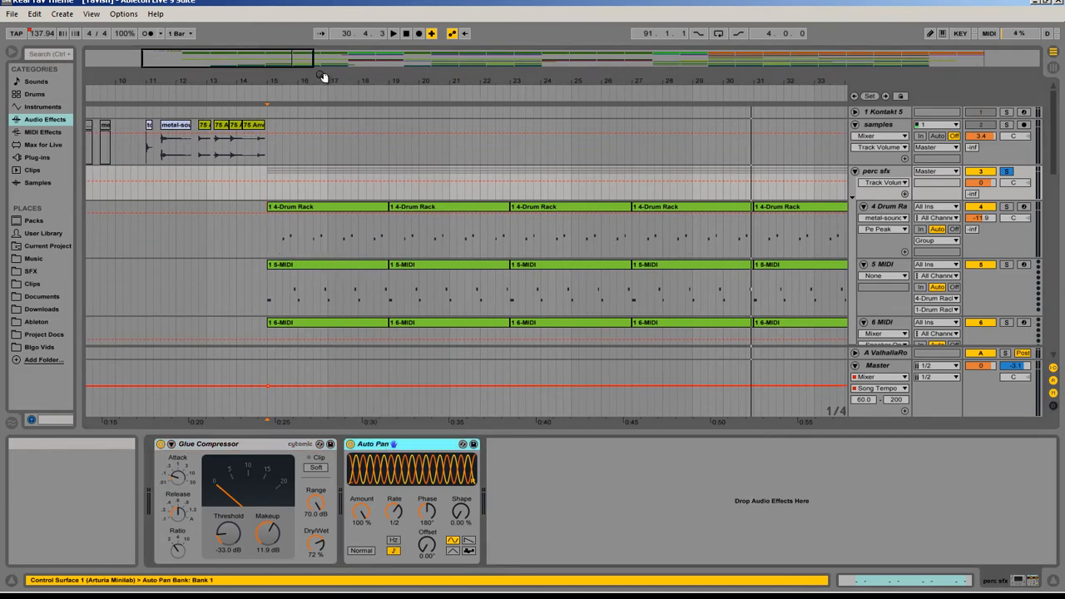
Step: Play the soloed perc sfx group from bar 39 and switch its Auto Pan off and back on to compare
mouse_move(316, 52)
left_mouse_down()
mouse_move(263, 61)
mouse_move(388, 61)
left_mouse_up()
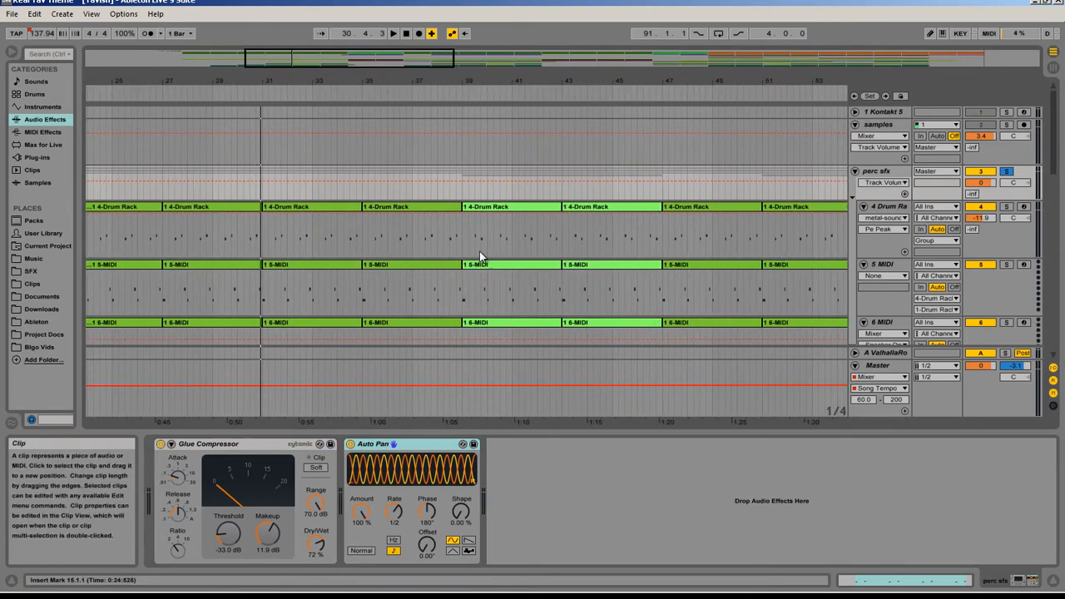
left_click(465, 230)
left_click(465, 231)
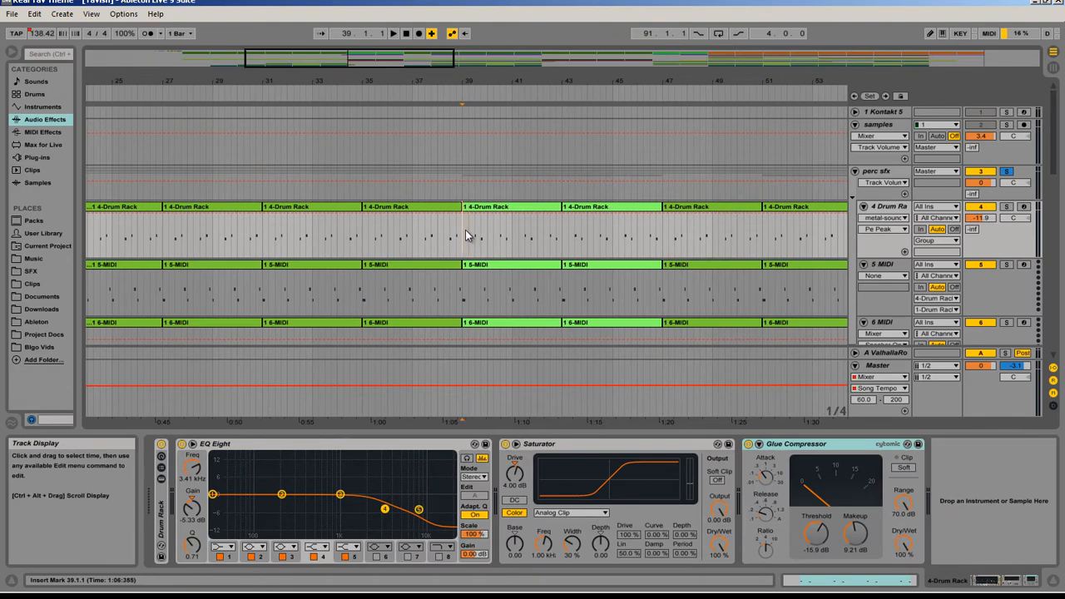
scroll(466, 229, "down", 3)
key("space")
scroll(982, 138, "up", 2)
left_click(876, 166)
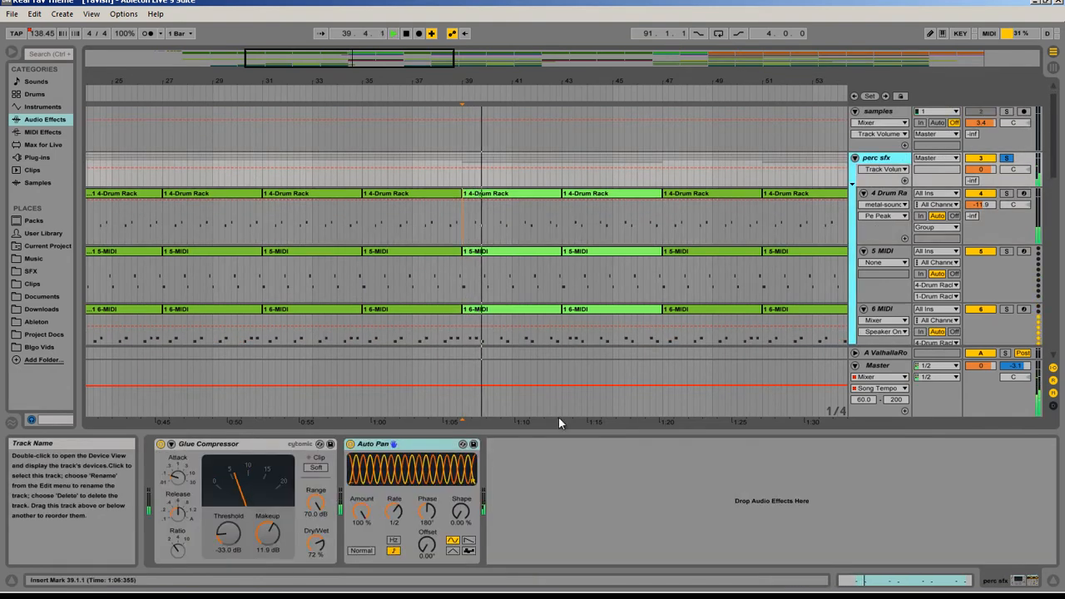
left_click(351, 447)
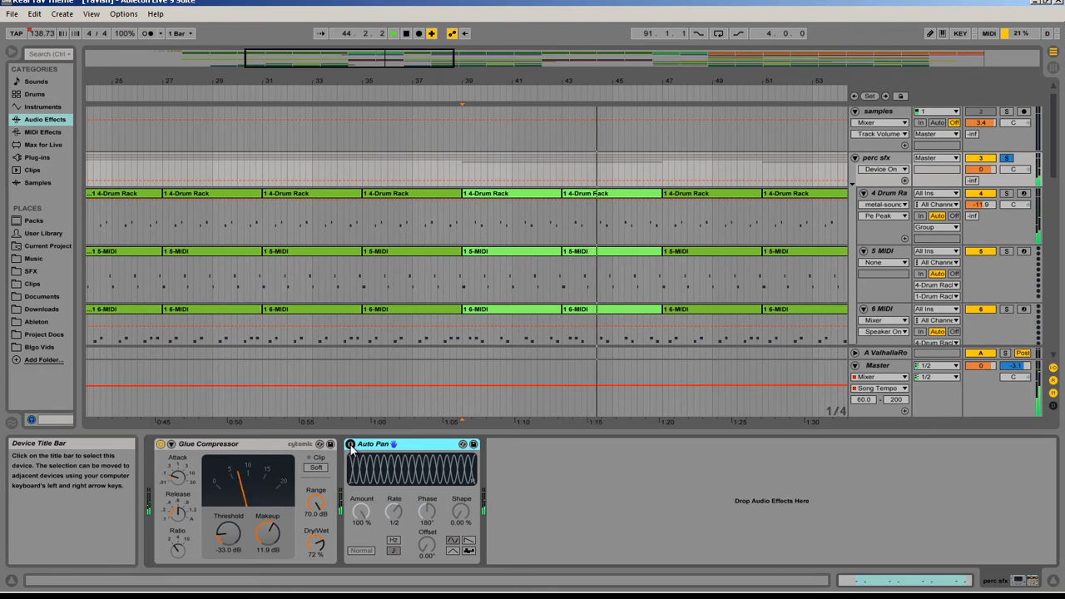
left_click(351, 445)
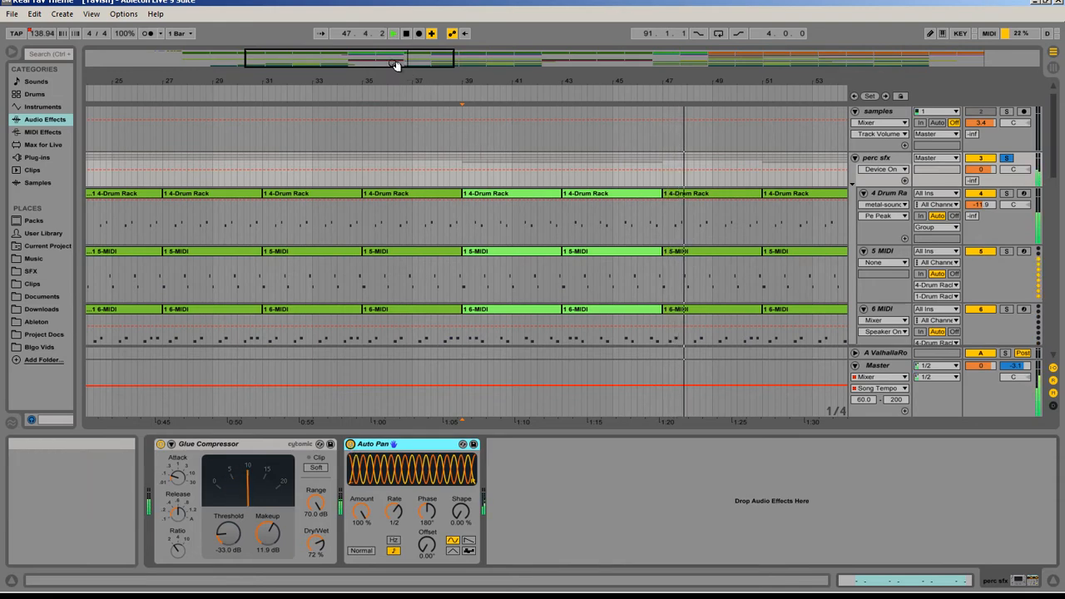
Step: Play the soloed percussion from bar 91, review the orange clips on its tracks, and stop playback
mouse_move(392, 59)
left_mouse_down()
mouse_move(445, 76)
mouse_move(396, 64)
left_mouse_up()
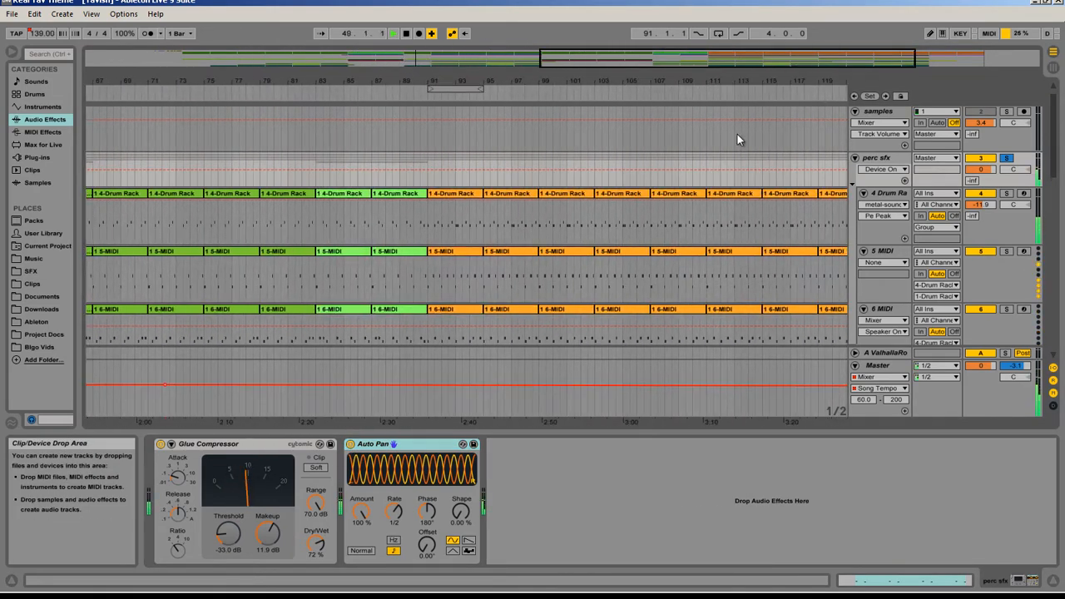
key("space")
left_click(428, 215)
key("space")
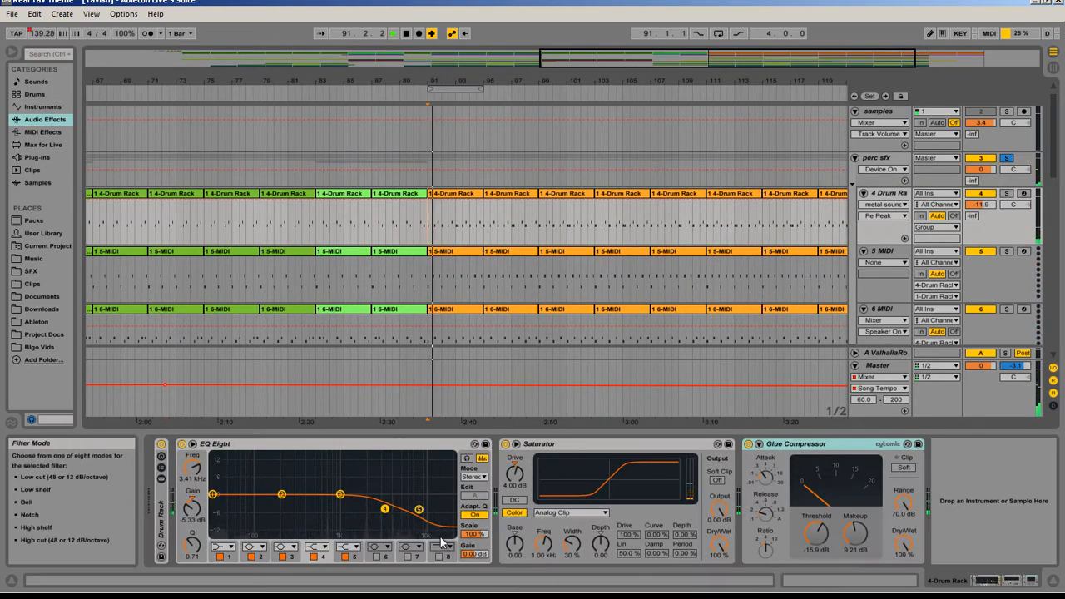
scroll(571, 259, "down", 2)
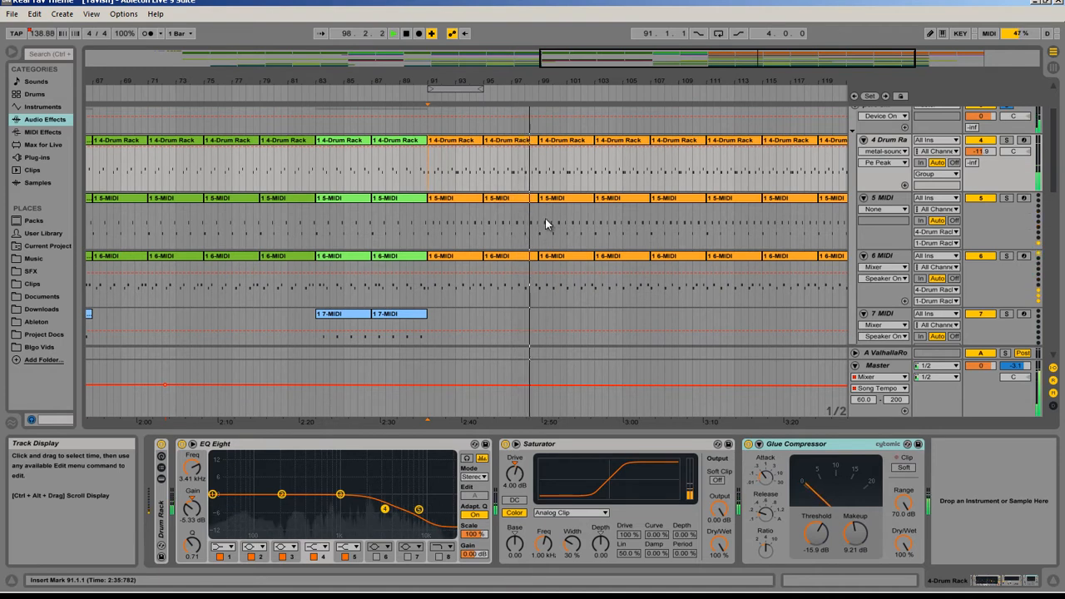
scroll(912, 200, "up", 4)
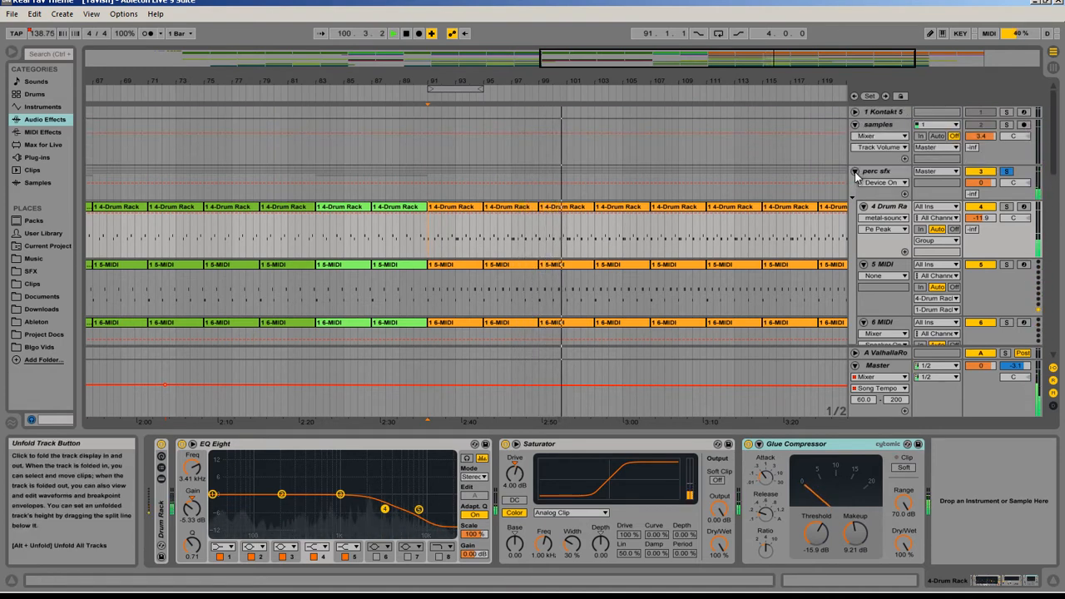
scroll(837, 144, "down", 6)
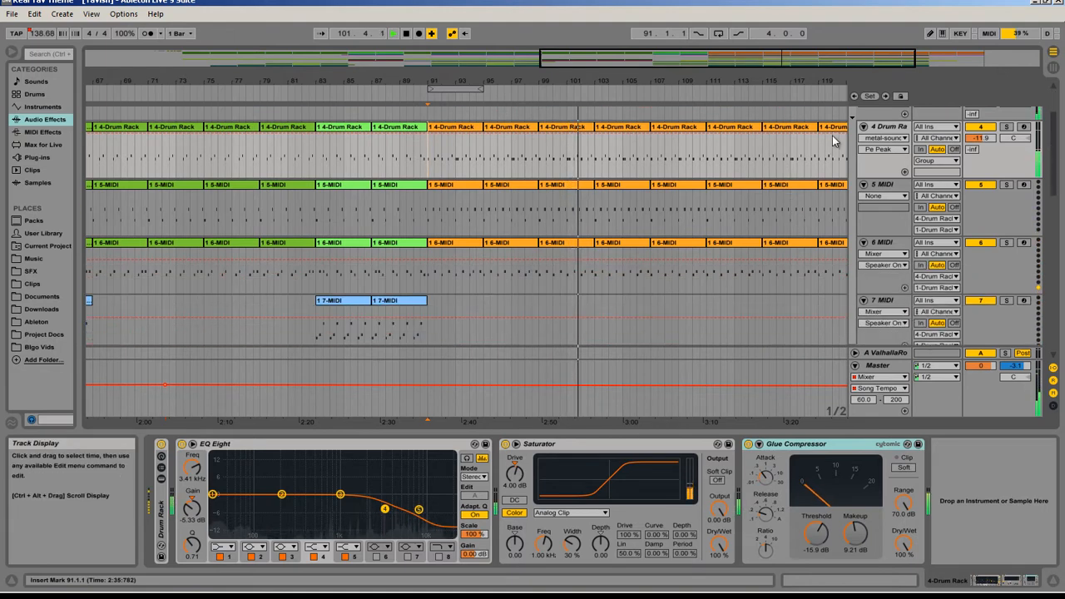
key("space")
Step: Lower the perc sfx group's track volume to -15.2 dB and turn off its solo
scroll(840, 145, "up", 5)
left_click(983, 169)
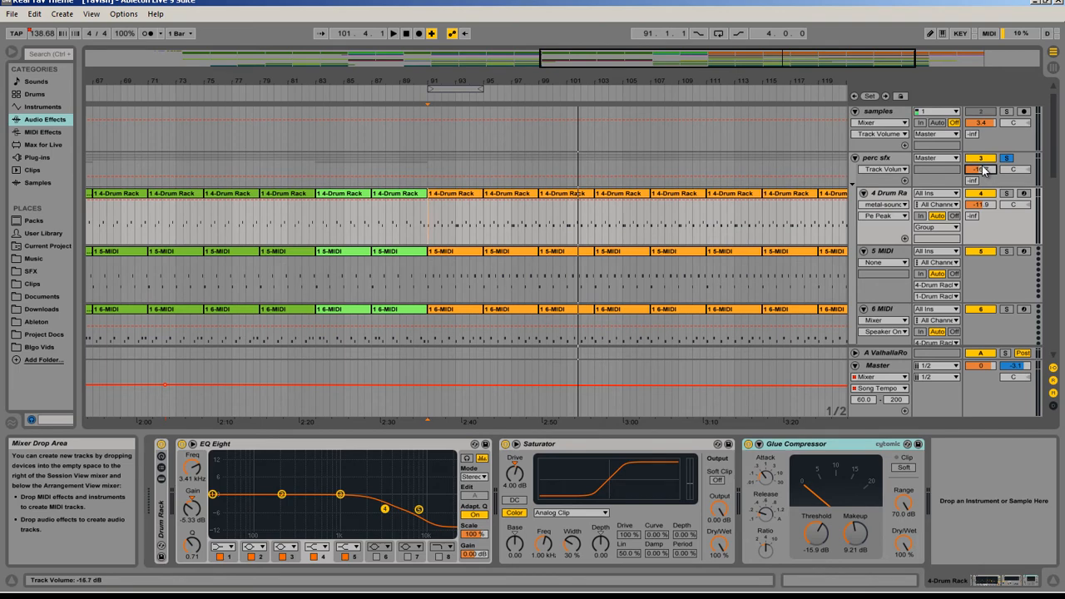
left_click_drag(985, 169, 985, 170)
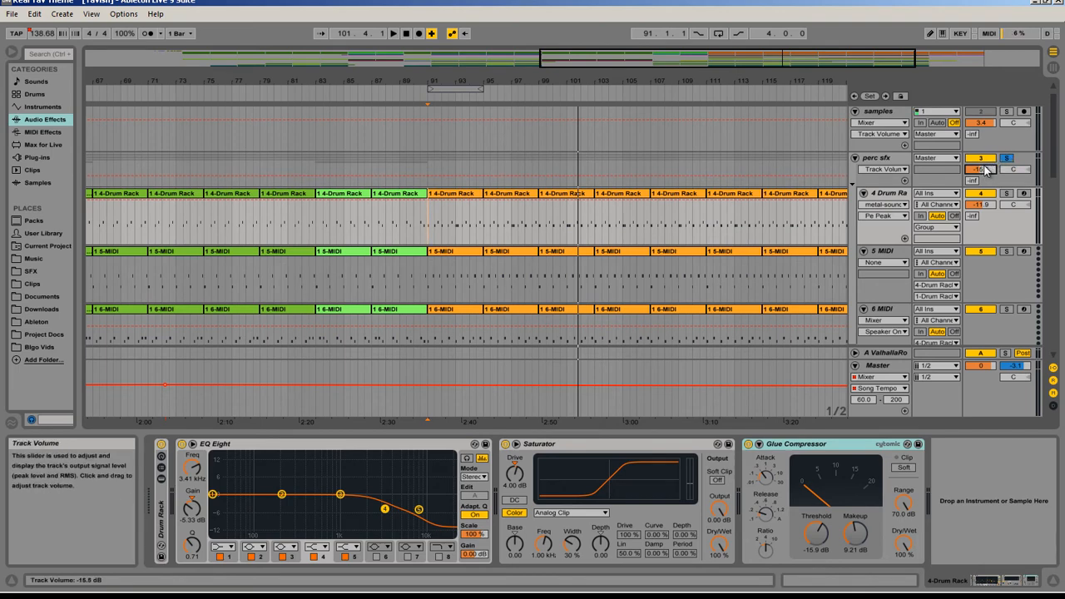
left_click(1008, 159)
Step: Fold the perc sfx group and place the insert marker at bar 15 on the violin track
mouse_move(575, 56)
left_mouse_down()
mouse_move(550, 49)
mouse_move(572, 54)
left_mouse_up()
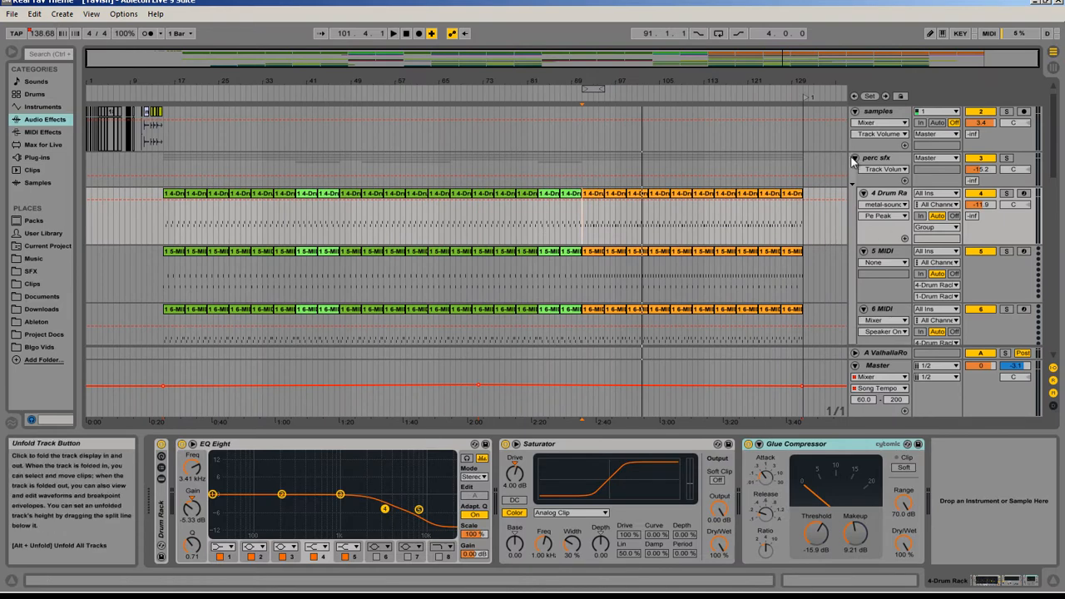
left_click(855, 158)
scroll(358, 206, "down", 5)
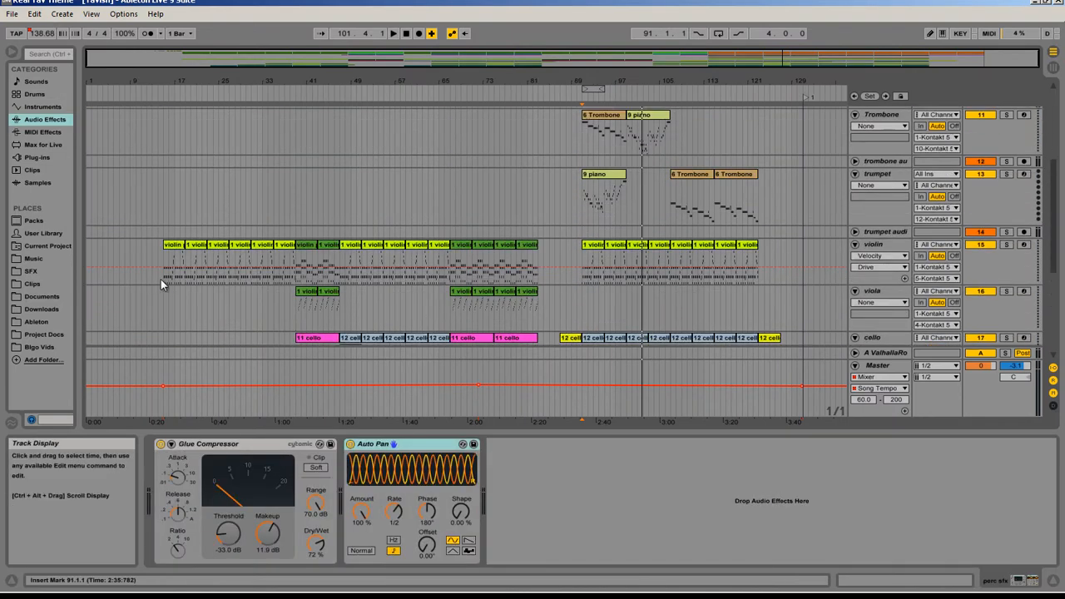
left_click(163, 281)
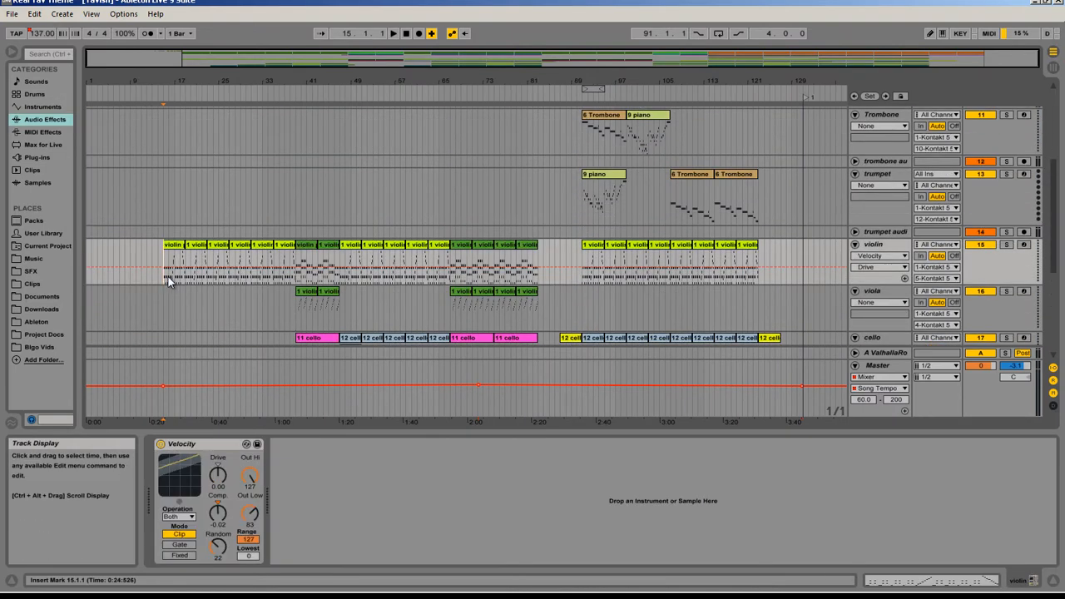
Step: Examine the instruments loaded in the Kontakt multi rack, from the cellos down to the concert harp, and hide the plug-in window
key("ctrl+alt+p")
scroll(422, 177, "up", 1)
scroll(422, 177, "up", 1)
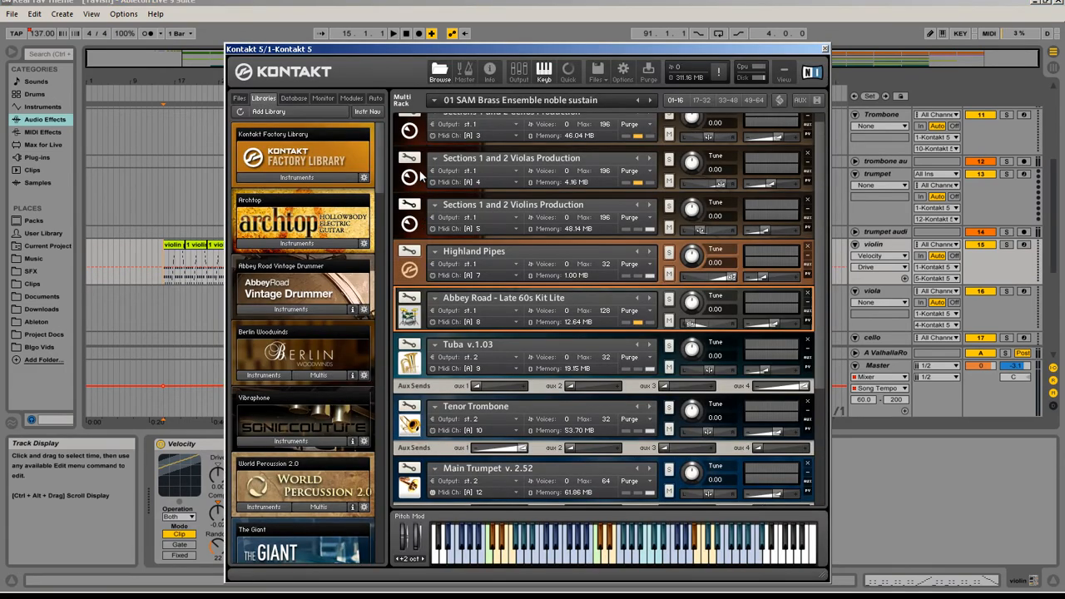
scroll(569, 211, "up", 1)
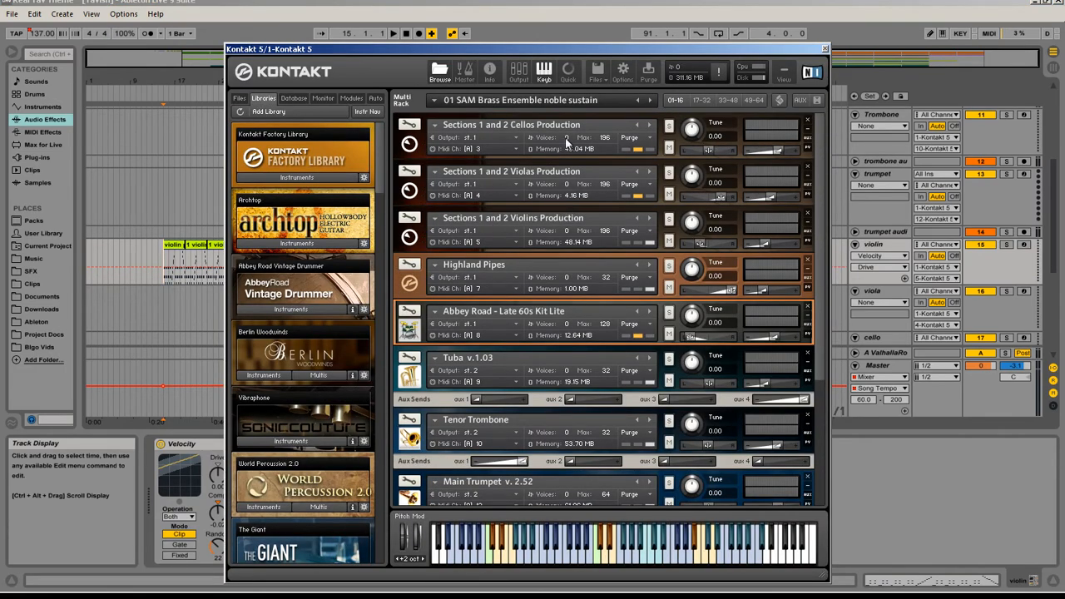
scroll(588, 172, "down", 2)
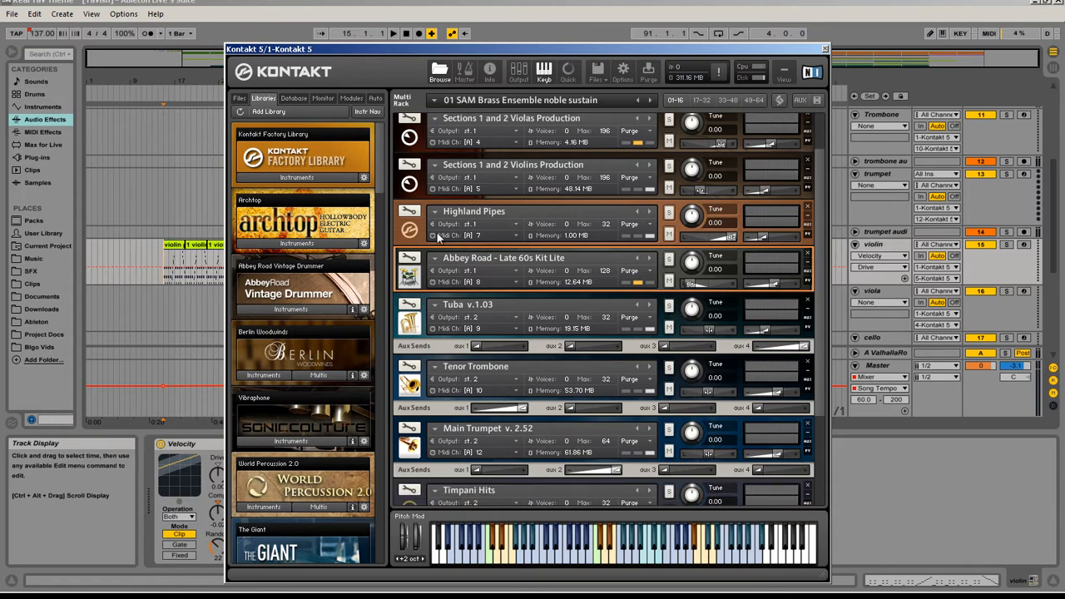
scroll(467, 216, "down", 1)
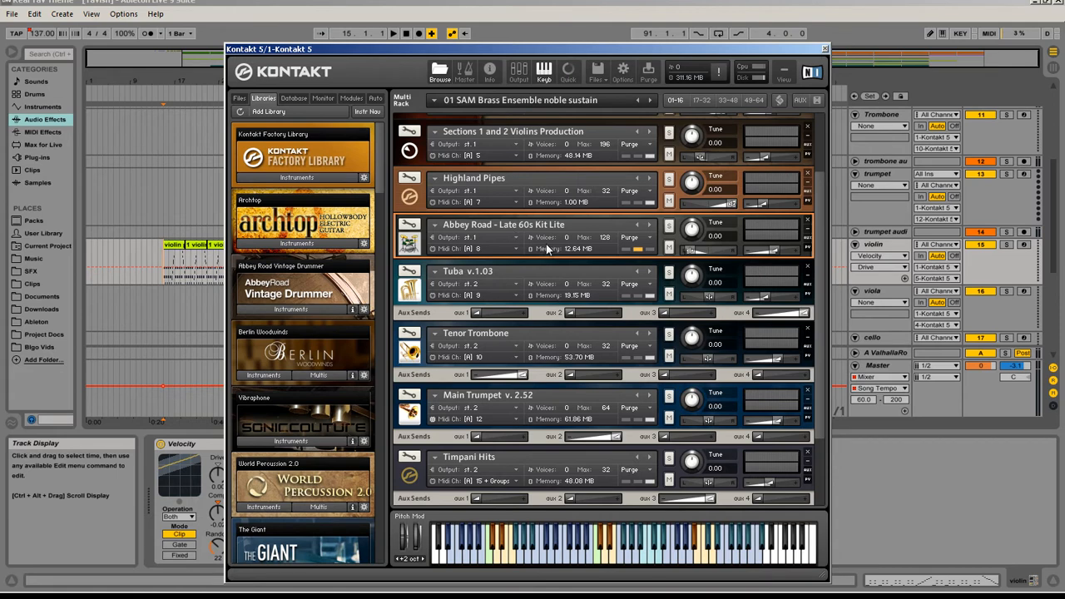
scroll(549, 249, "down", 1)
scroll(565, 239, "down", 2)
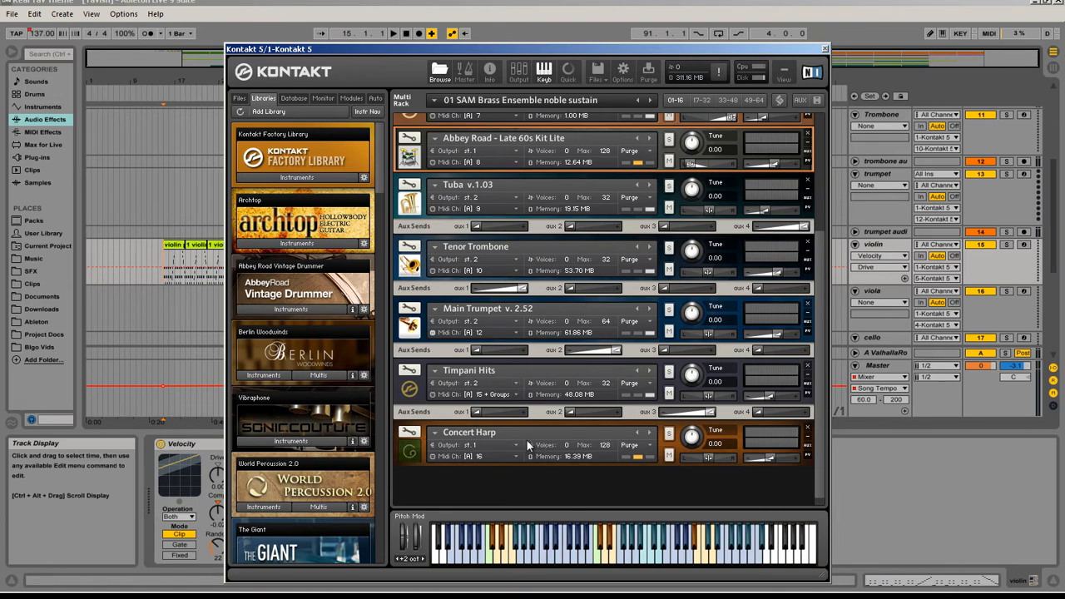
key("ctrl+alt+p")
left_click_drag(159, 65, 111, 75)
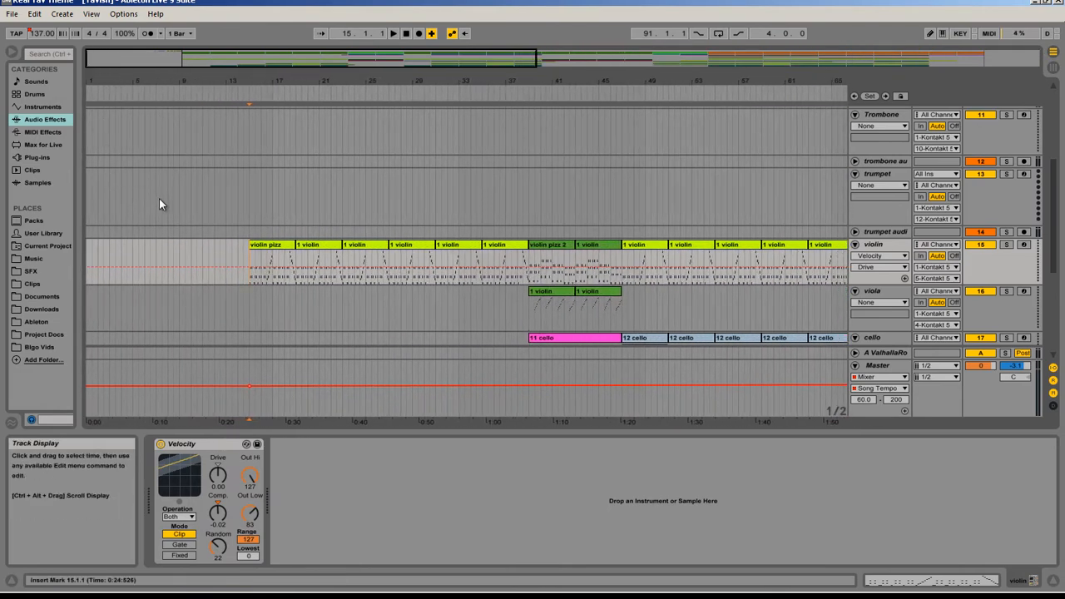
scroll(167, 239, "down", 3)
scroll(166, 238, "up", 3)
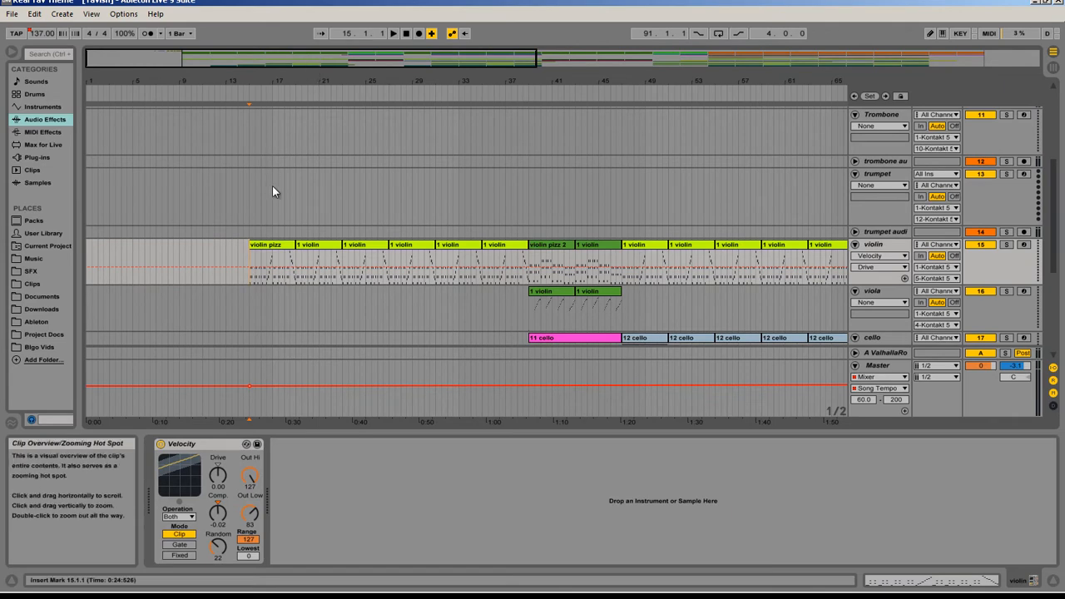
left_click_drag(300, 65, 298, 64)
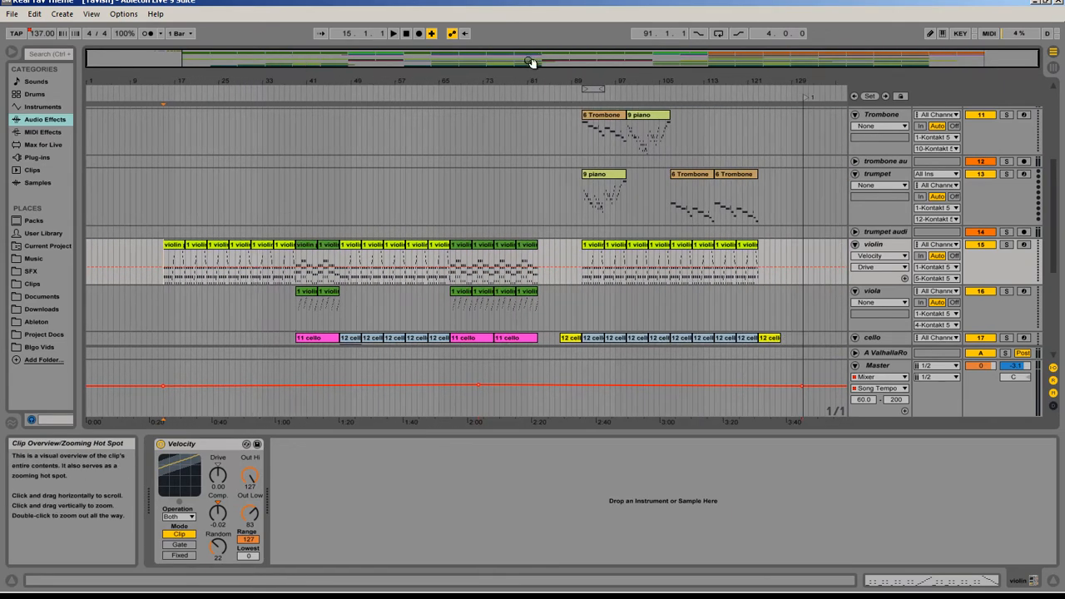
Step: Check the Master track's song tempo automation by placing the insert marker near bar 15 and at bars 72 and 131
scroll(638, 204, "down", 1)
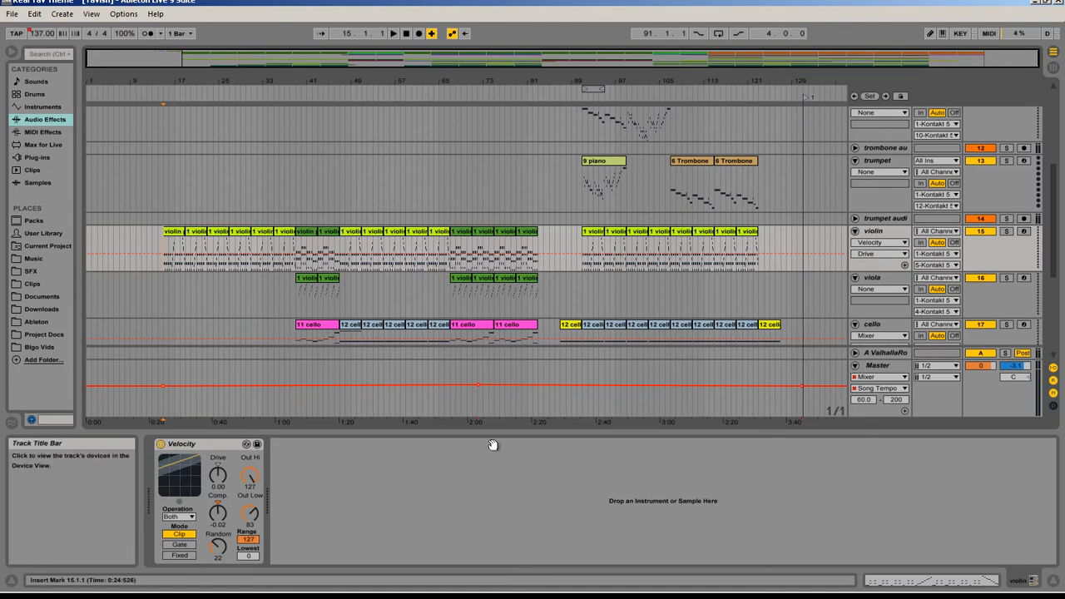
left_click(166, 366)
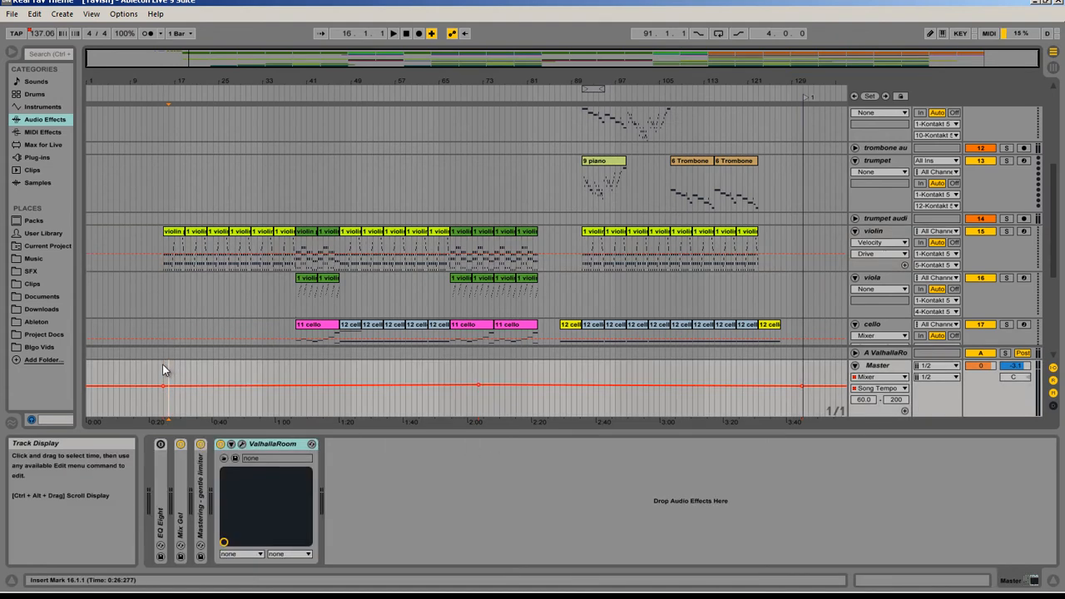
left_click(163, 364)
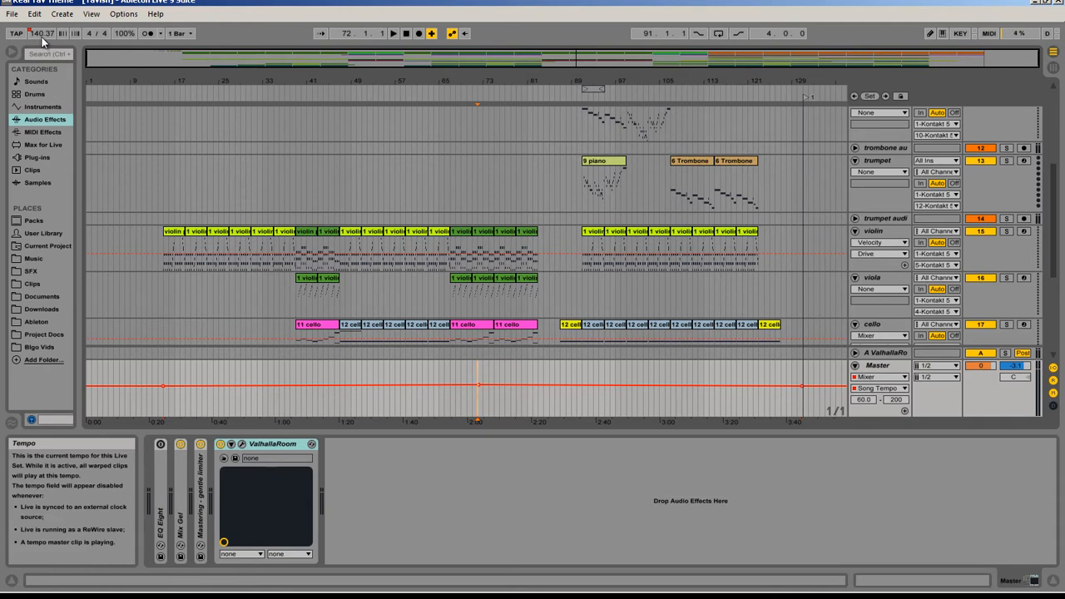
left_click(801, 369)
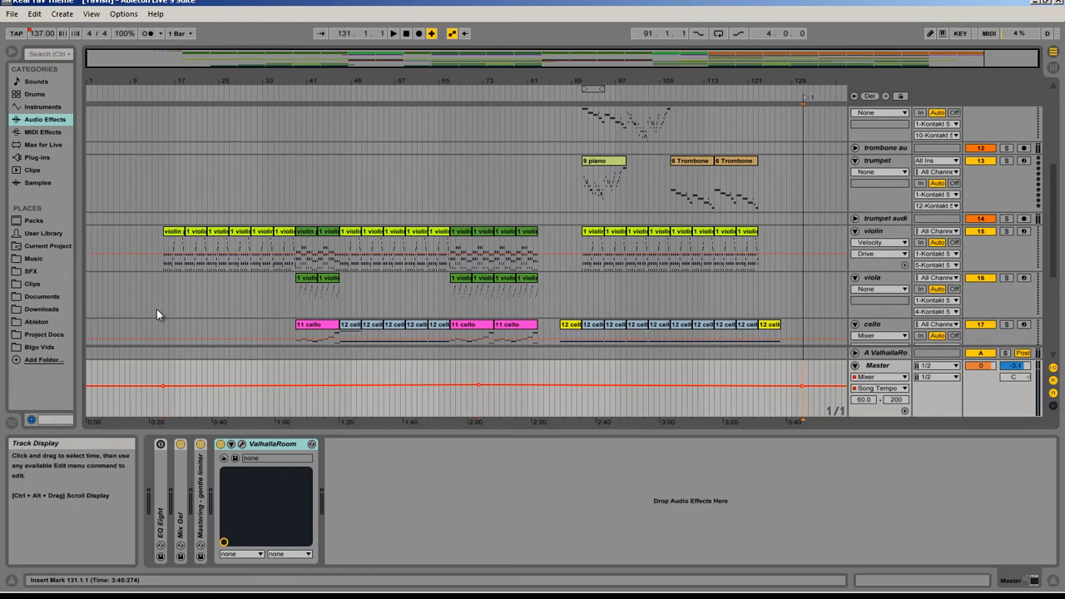
Step: Fold the Master track to make room for the cello and oboe tracks
scroll(164, 281, "down", 2)
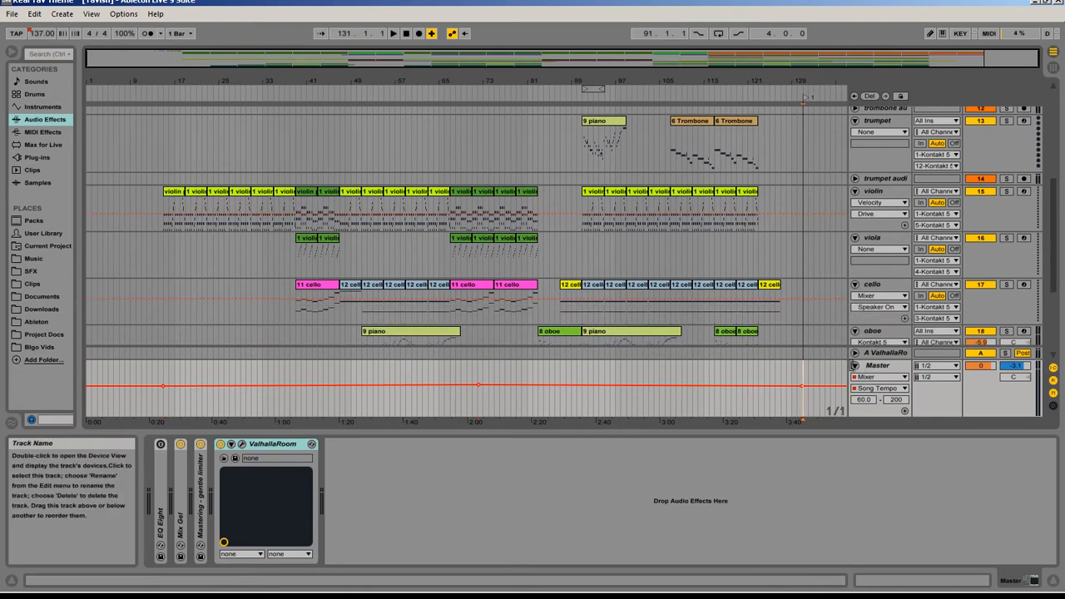
left_click(855, 367)
scroll(125, 250, "up", 2)
scroll(158, 283, "down", 2)
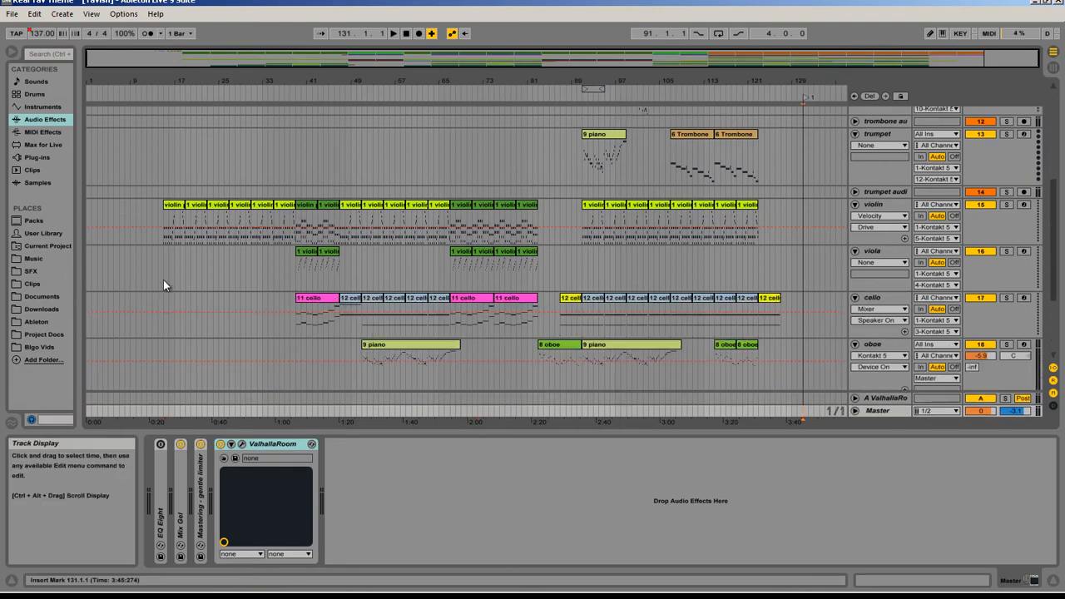
Step: Play the arrangement from bar 15 and increase the violin track's height
left_click(159, 266)
left_click_drag(130, 58, 129, 63)
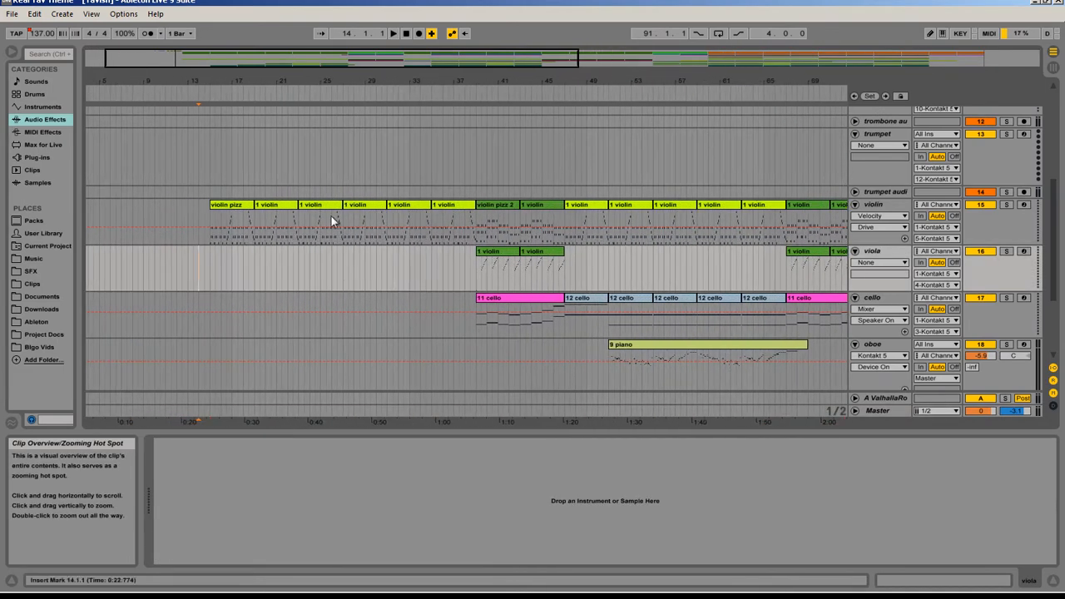
left_click(210, 252)
key("space")
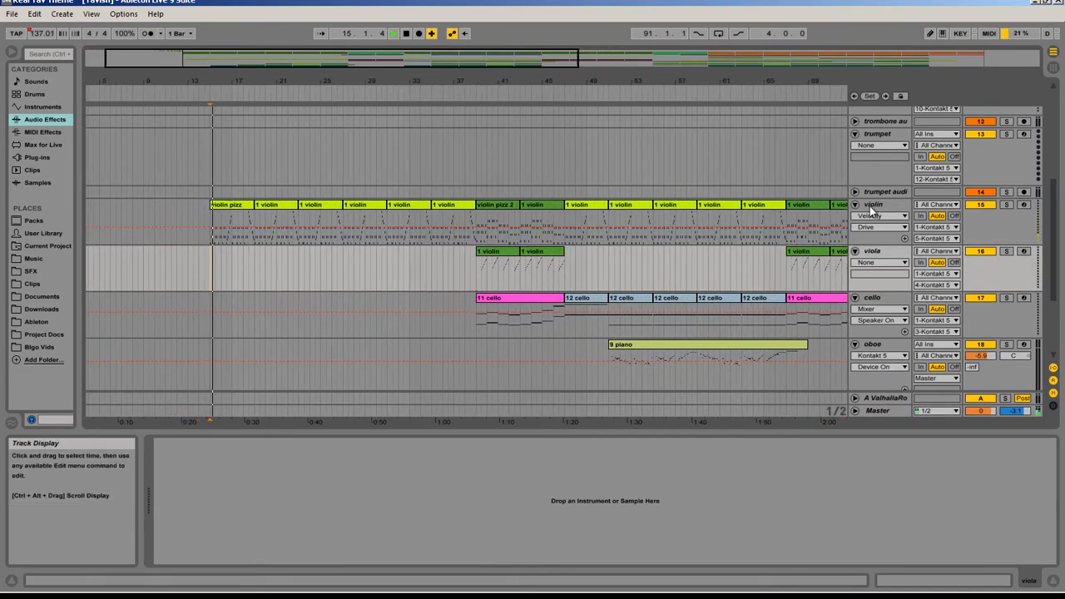
left_click_drag(868, 245, 870, 267)
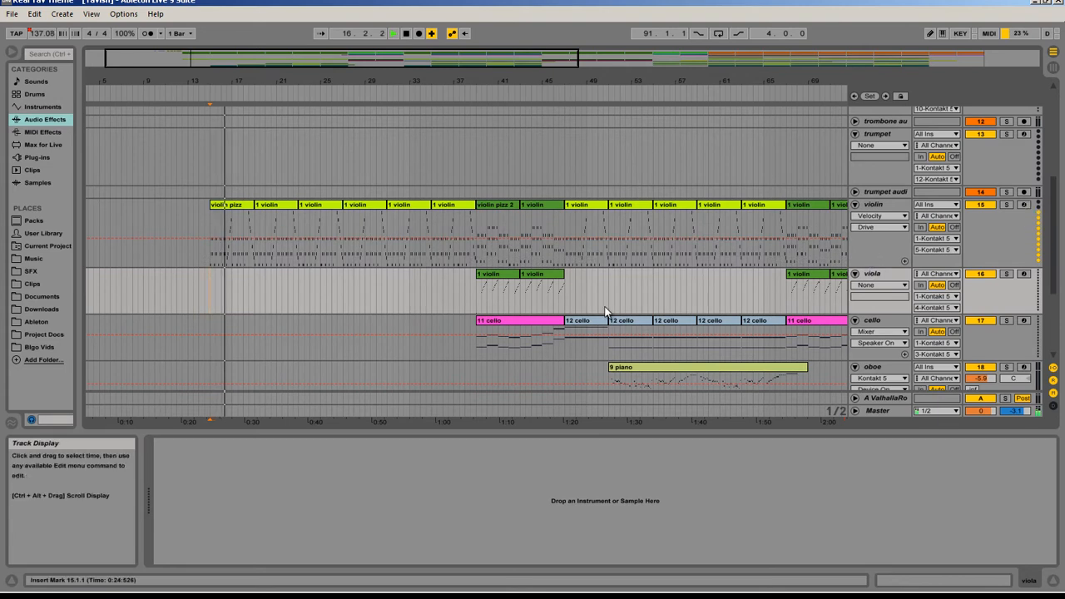
Step: Examine the MIDI notes of the first pipes low clip at bar 19 and hide the detail view
scroll(598, 315, "down", 3)
scroll(597, 314, "down", 2)
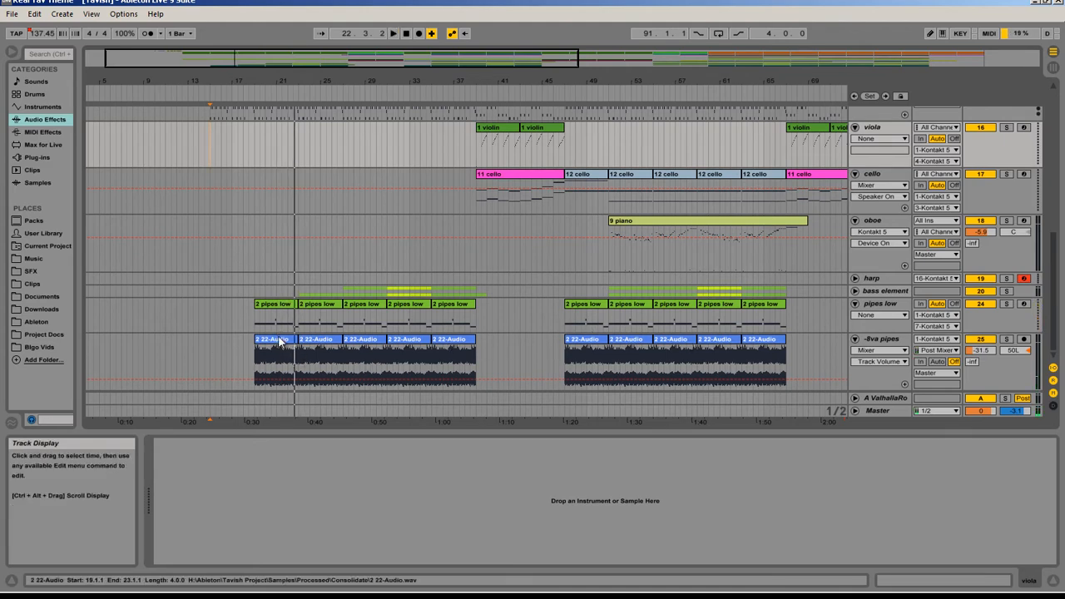
double_click(277, 303)
scroll(632, 307, "up", 3)
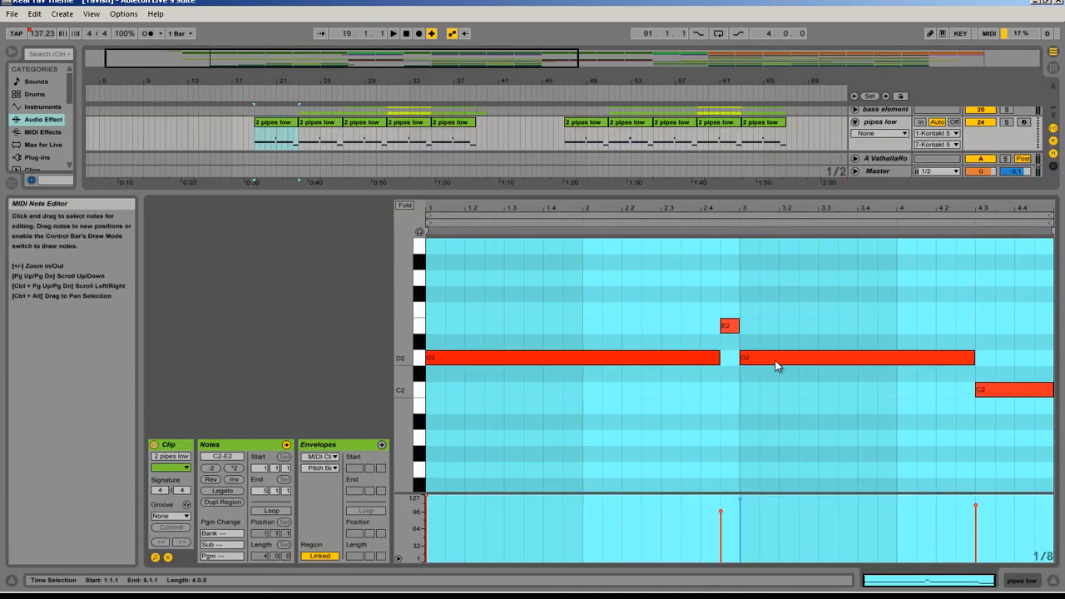
key("ctrl+alt+l")
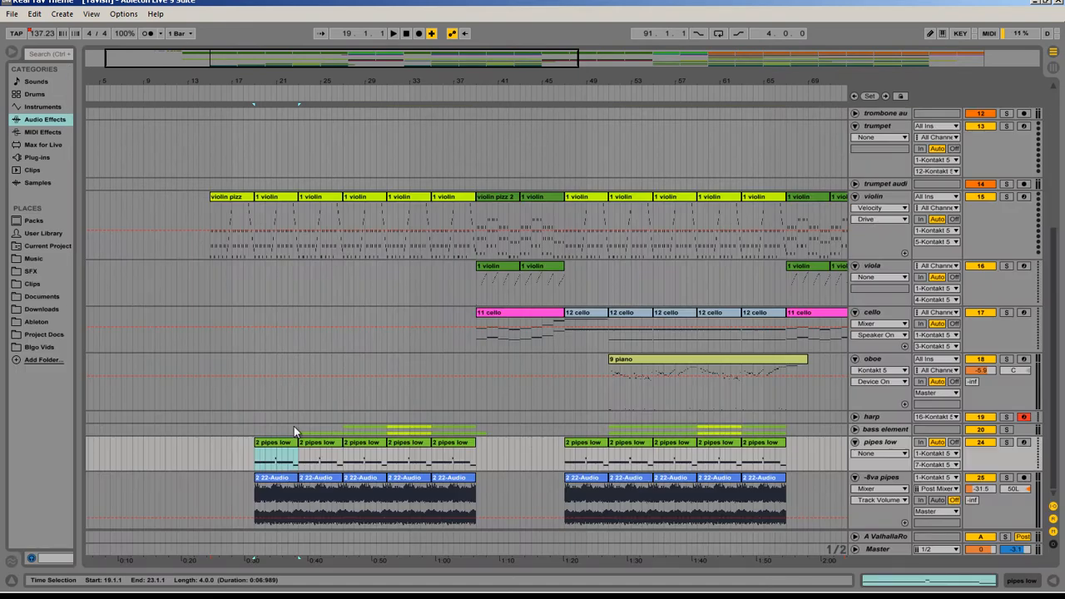
Step: Open the first -8va pipes audio clip at bar 19 and play it soloed with its transposition at -12 st
left_click(269, 487)
double_click(269, 486)
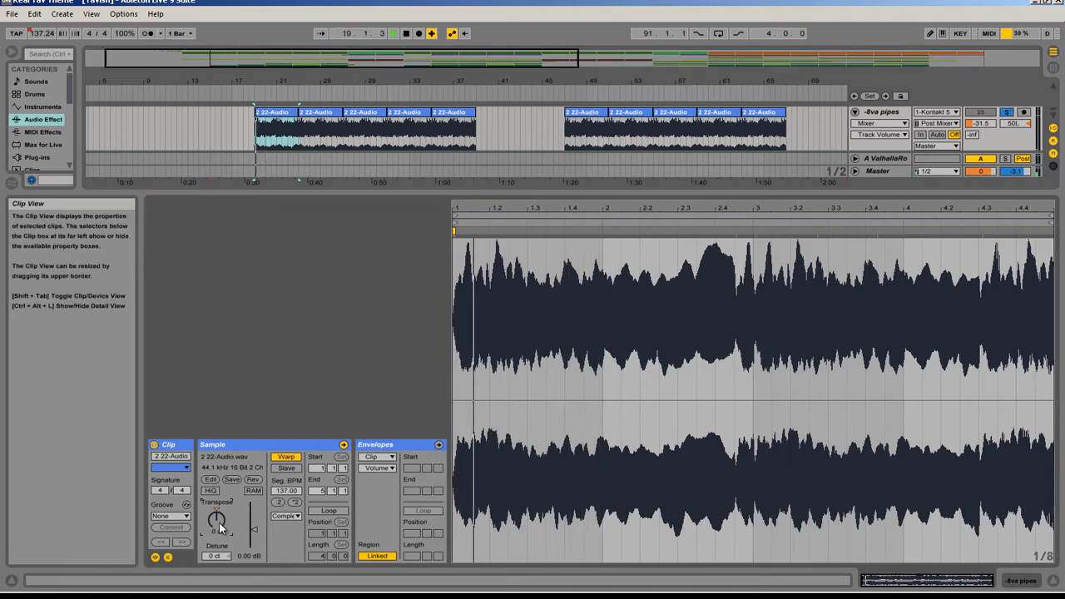
key("space")
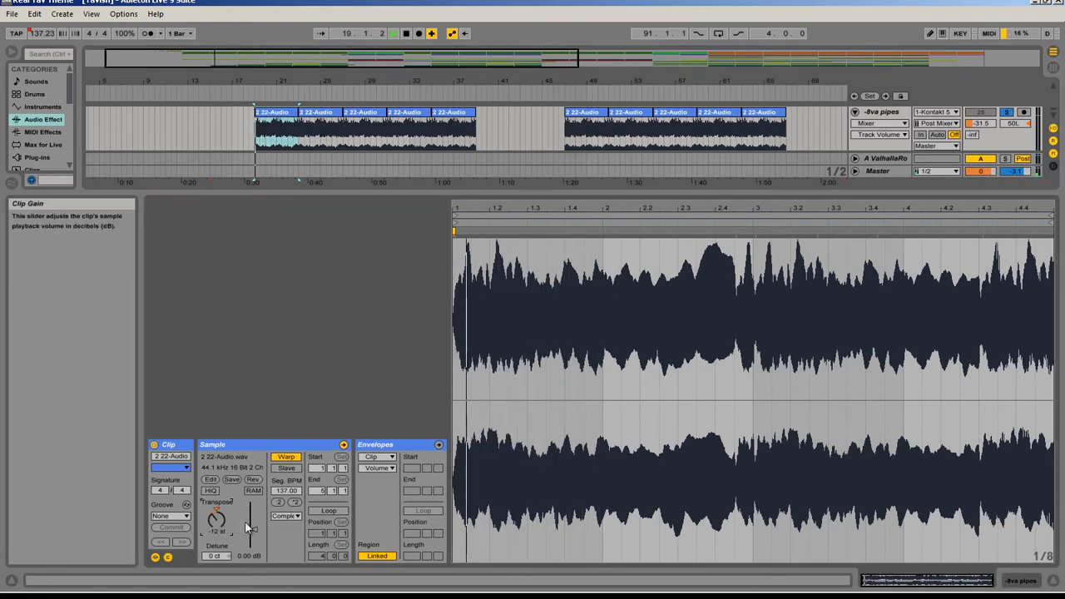
Step: Hide the clip details, solo pipes low alongside -8va pipes to hear them together, and turn off both solos
left_click(1053, 580)
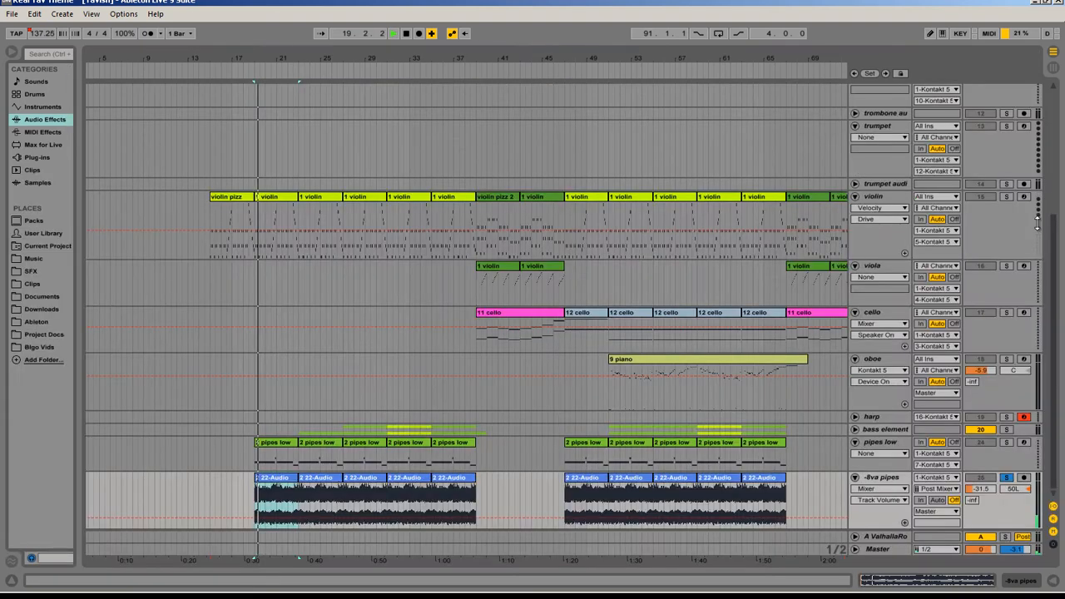
left_click(1006, 443, "ctrl")
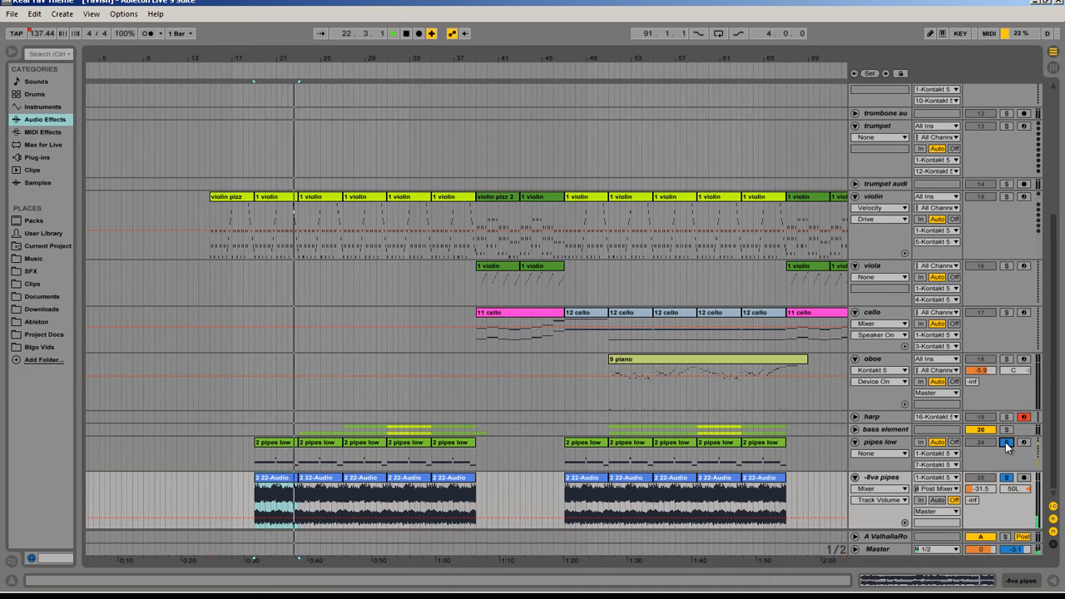
left_click(1005, 442)
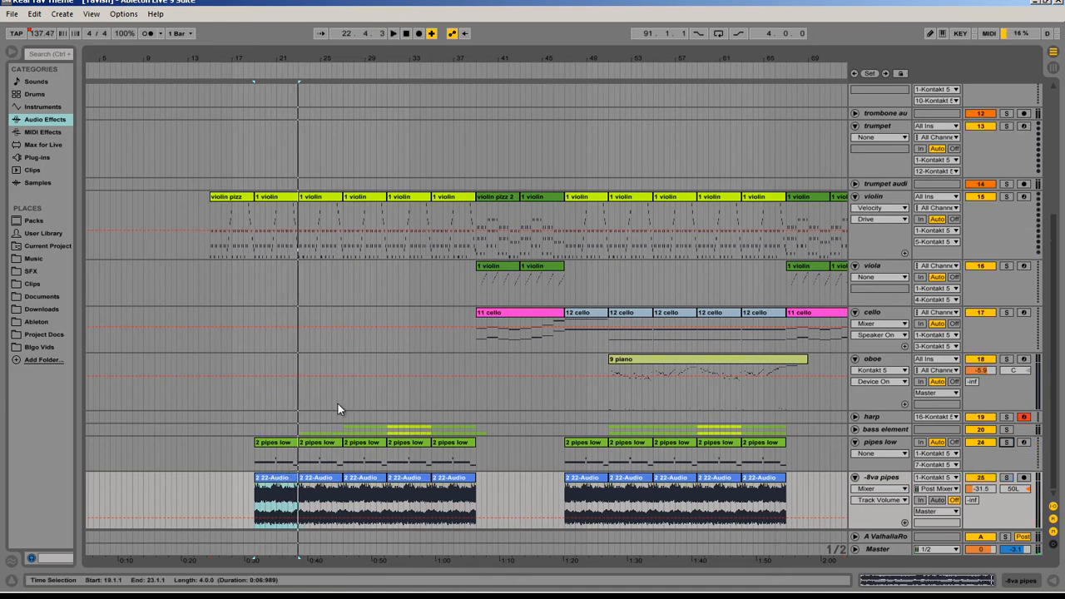
Step: Unfold the bass element group and select its tuba audio track
left_click(856, 430)
scroll(844, 410, "down", 5)
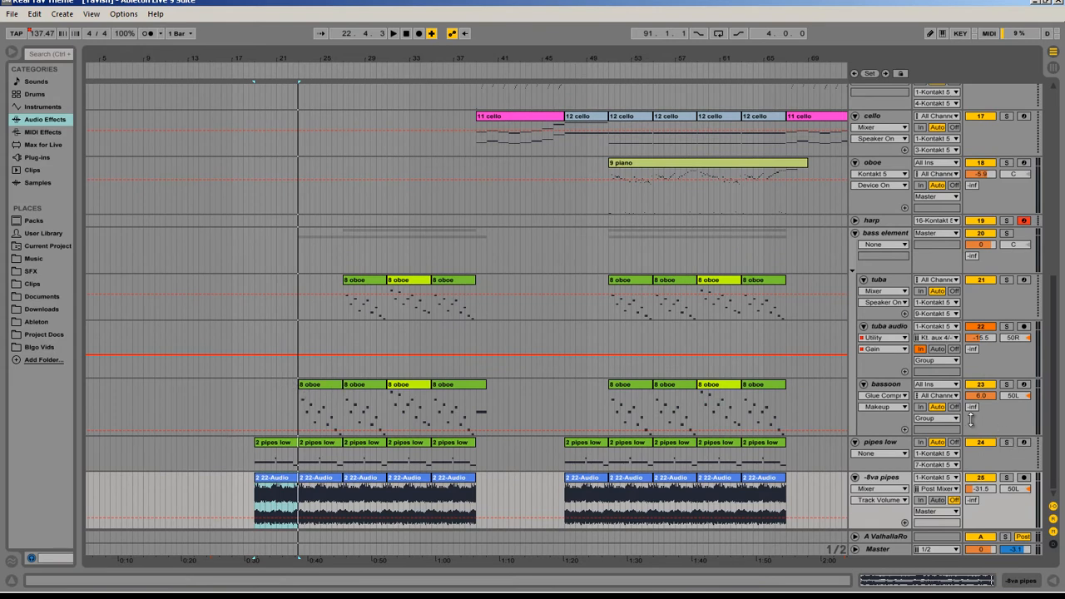
left_click(887, 390)
Step: Try moving the first bassoon clip from bar 23 to the tuba track at 43.3, and undo the move
left_click(323, 383)
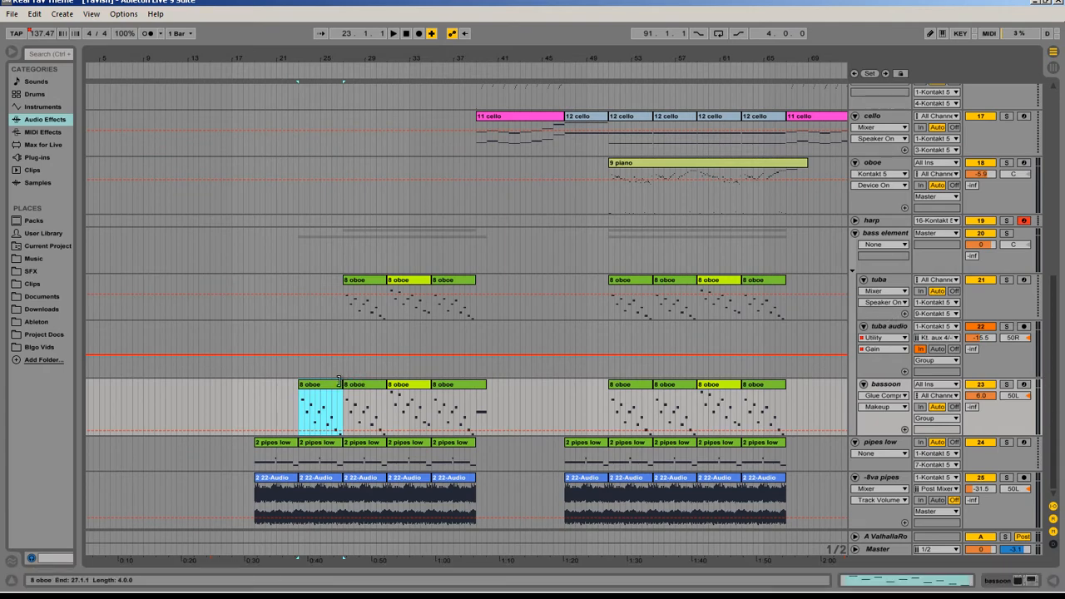
left_click_drag(325, 389, 563, 293)
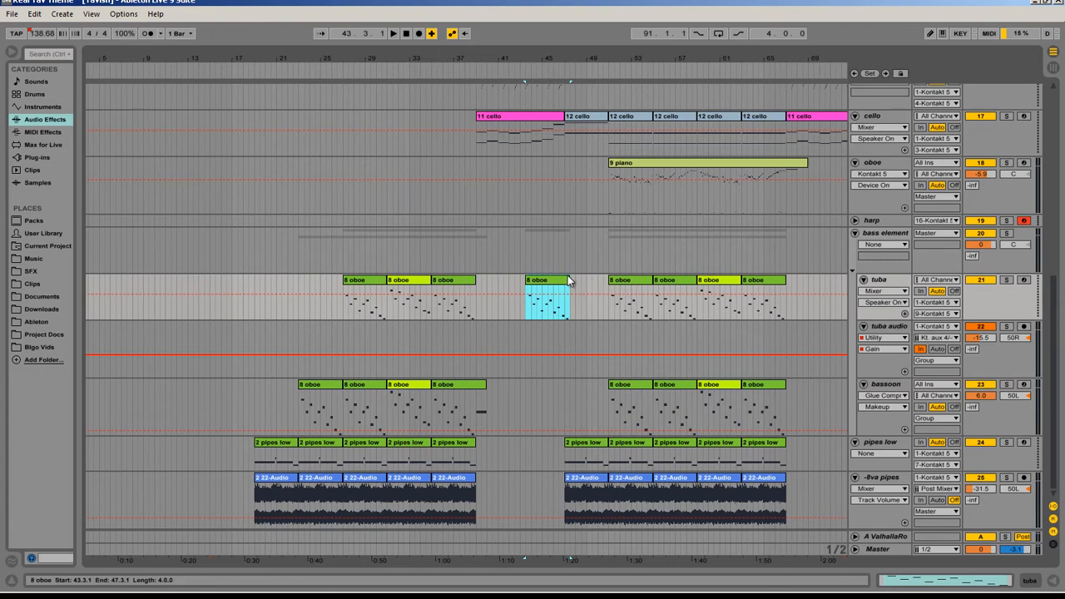
key("ctrl+z")
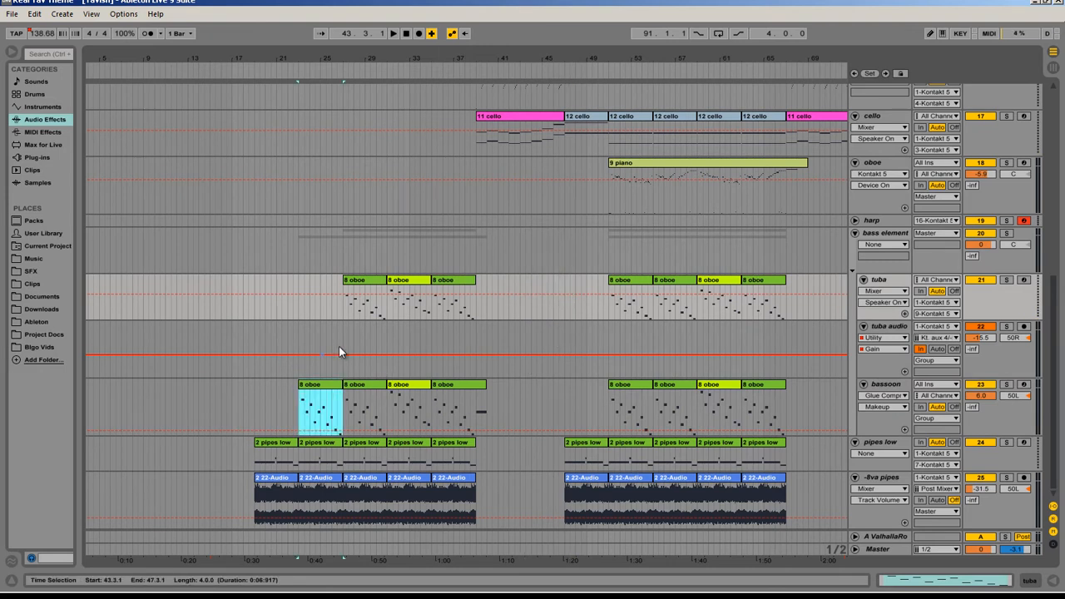
Step: Try shifting the yellow tuba clip at bar 59 to 59.3, undo the move, and select the bassoon track
left_click(882, 277)
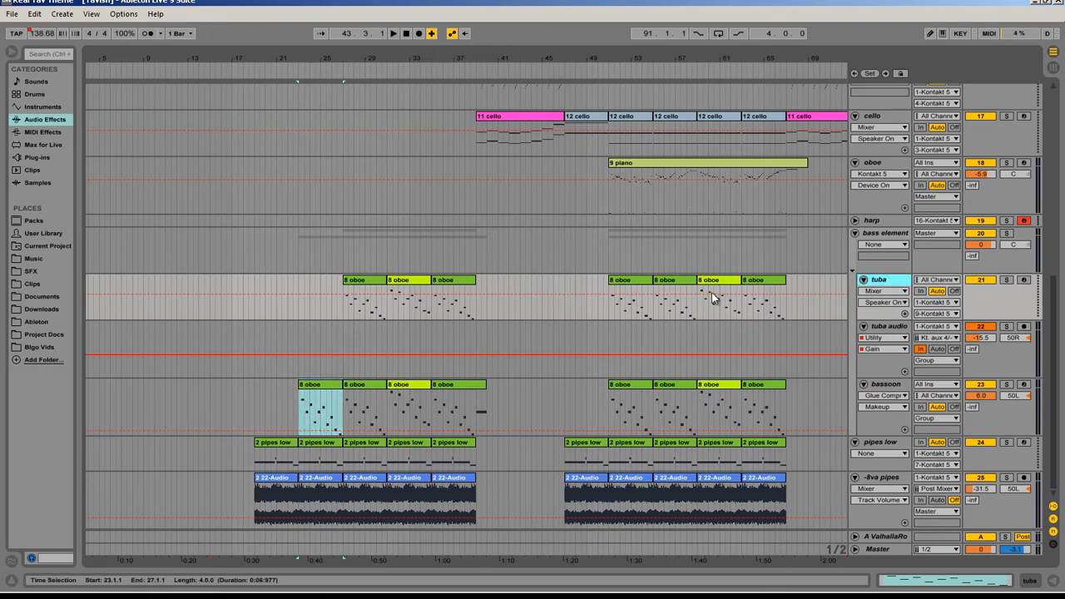
left_click_drag(699, 278, 705, 276)
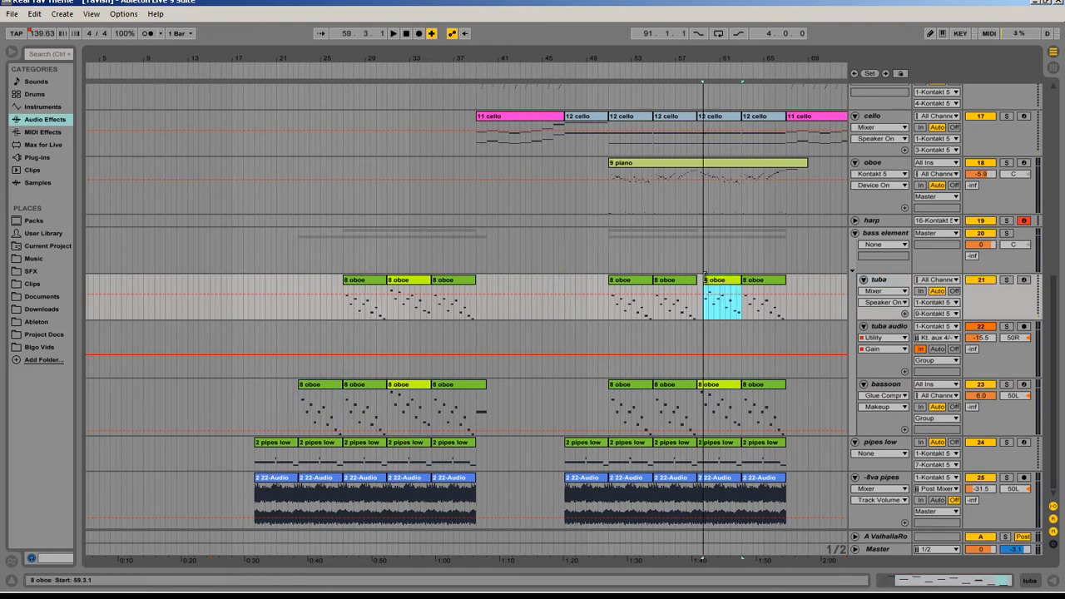
left_click(884, 385)
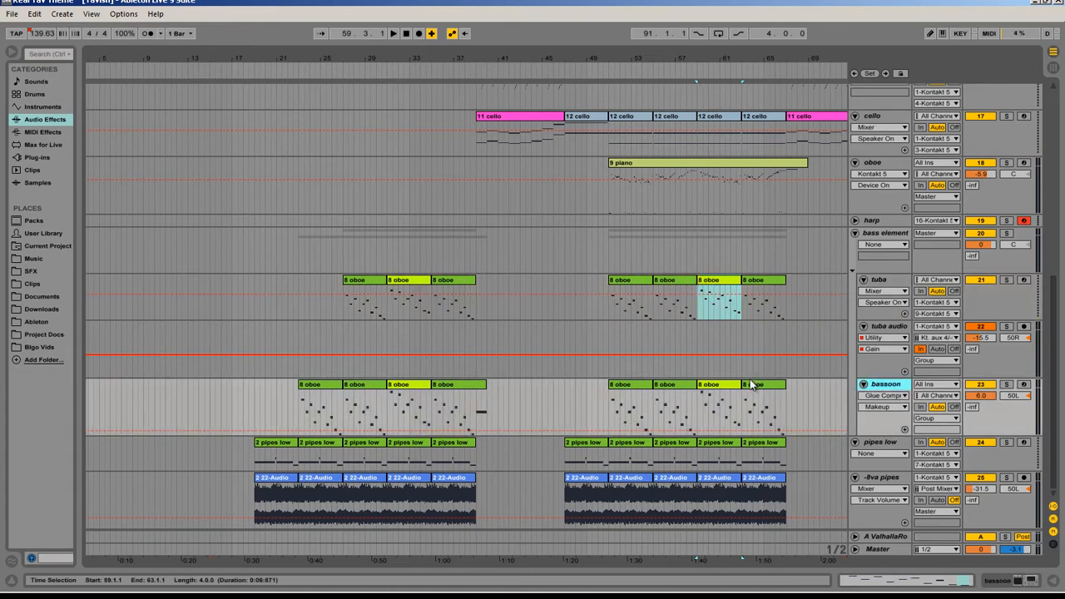
Step: Play the arrangement from bar 23 through the bass parts and open the first viola clip at bar 39 to view its notes
left_click(299, 363)
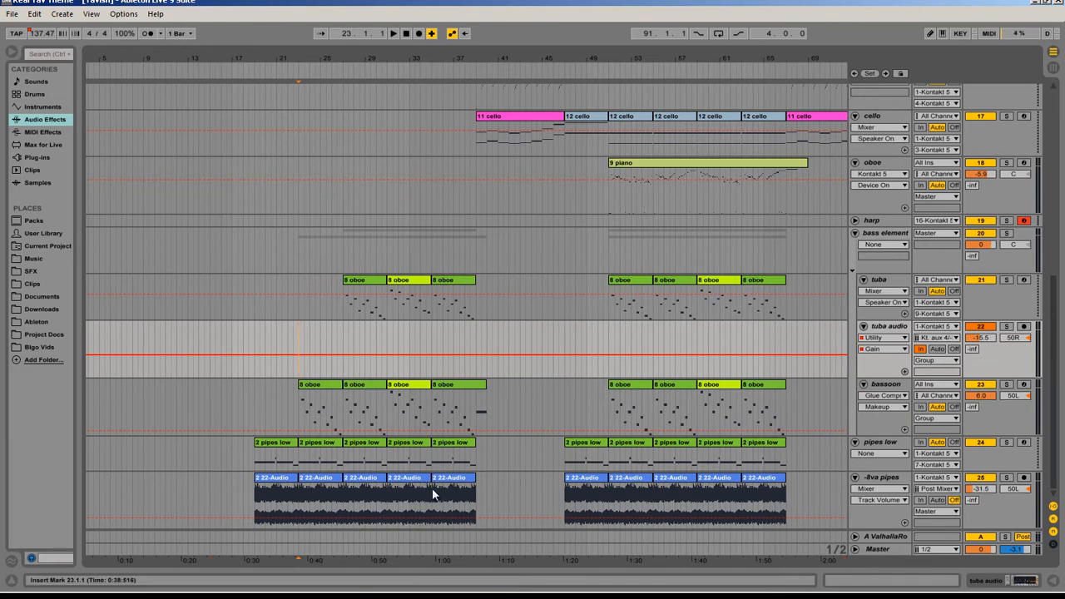
key("space")
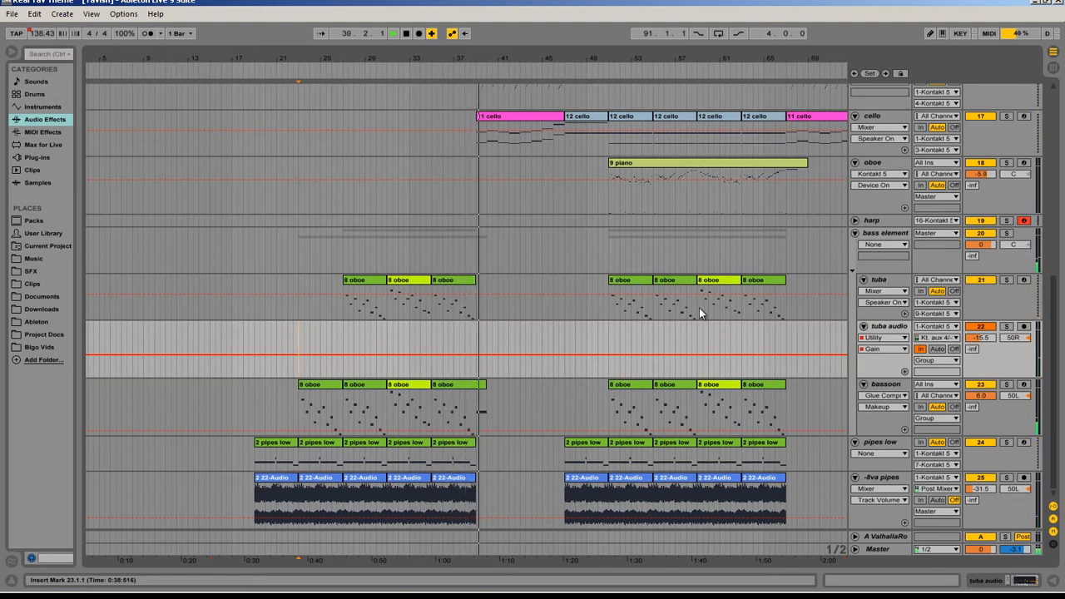
scroll(699, 308, "up", 5)
double_click(495, 245)
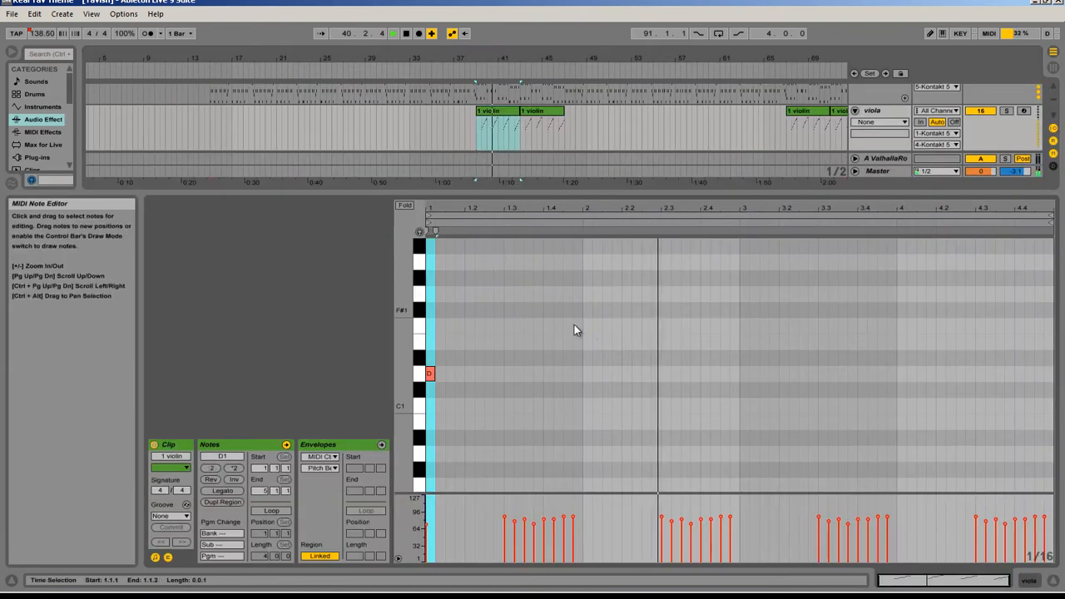
Step: Fold the viola clip's note editor to show only its used notes, and hide the detail view
left_click(404, 204)
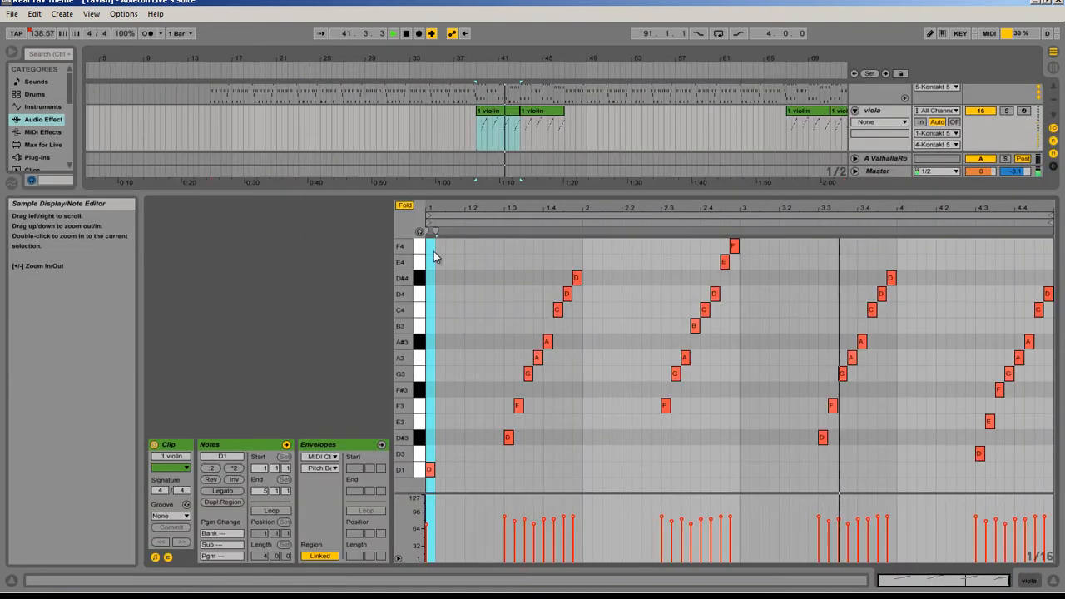
key("ctrl+alt+l")
scroll(655, 228, "up", 5)
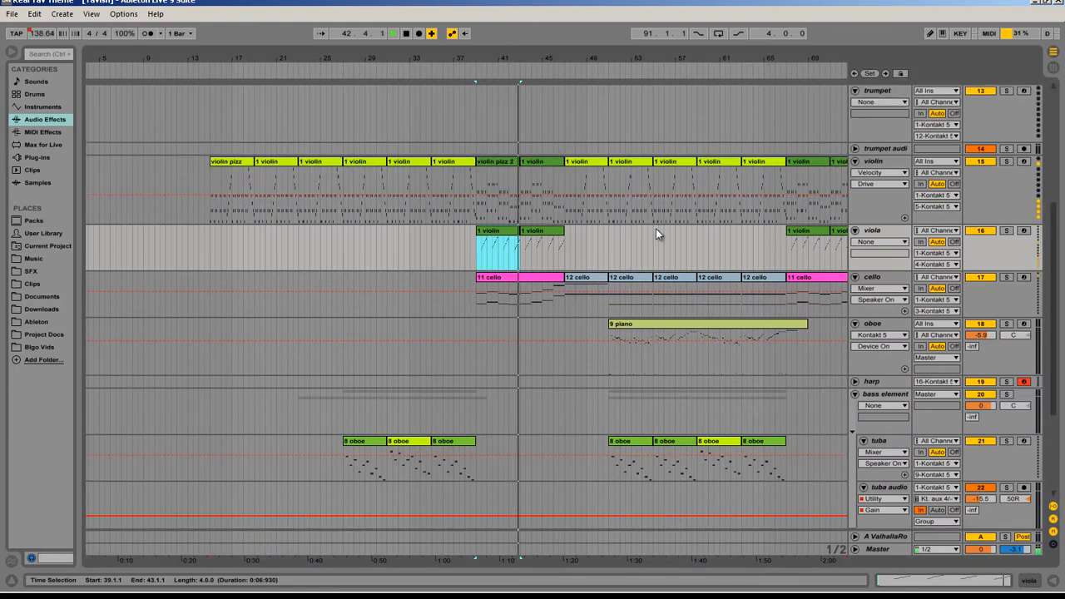
scroll(644, 329, "down", 1)
scroll(418, 232, "up", 1)
scroll(407, 185, "down", 1)
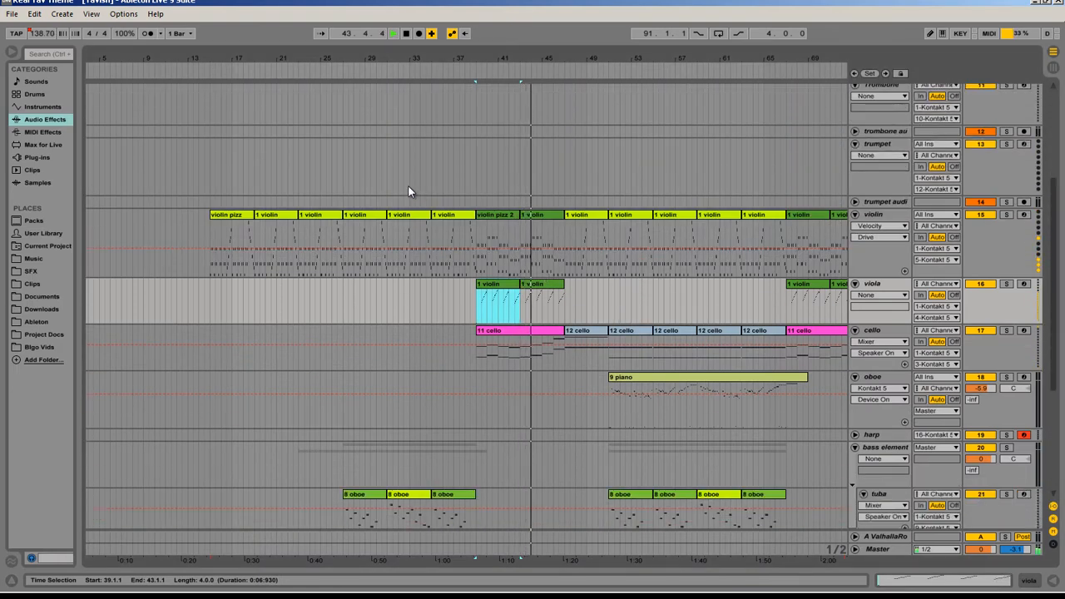
Step: Show the arrangement overview and shift the timeline to the later violin, cello and oboe clips
key("ctrl+alt+o")
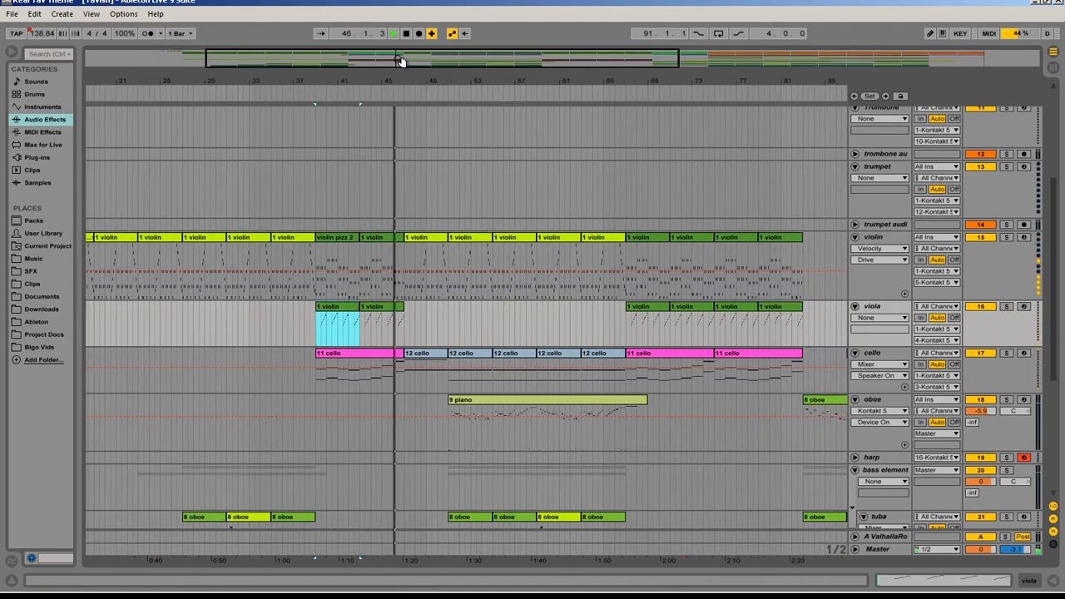
scroll(547, 210, "down", 1)
scroll(547, 210, "down", 2)
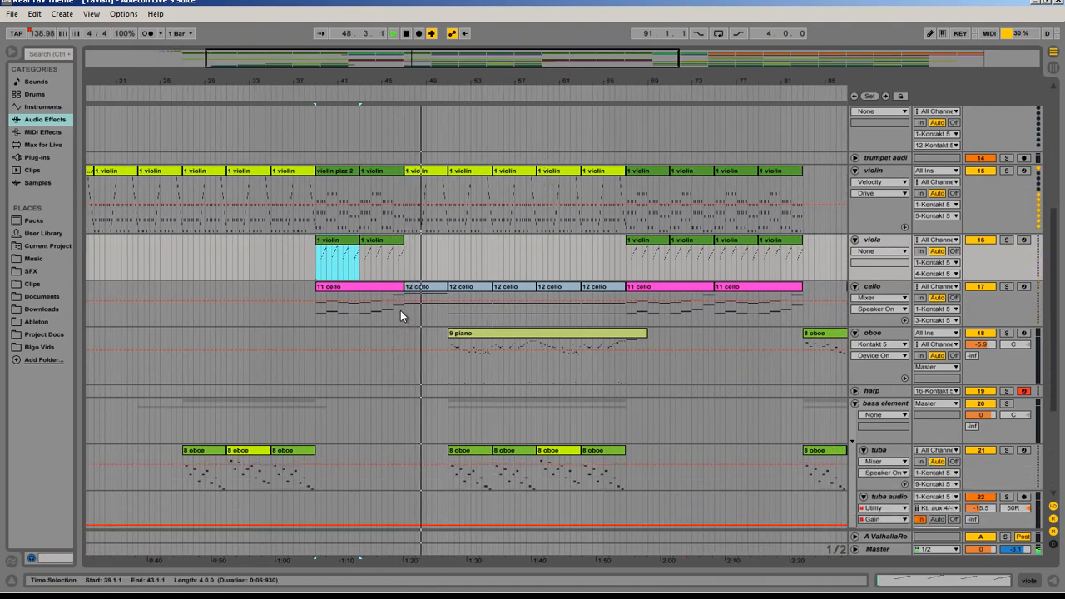
scroll(470, 342, "down", 3)
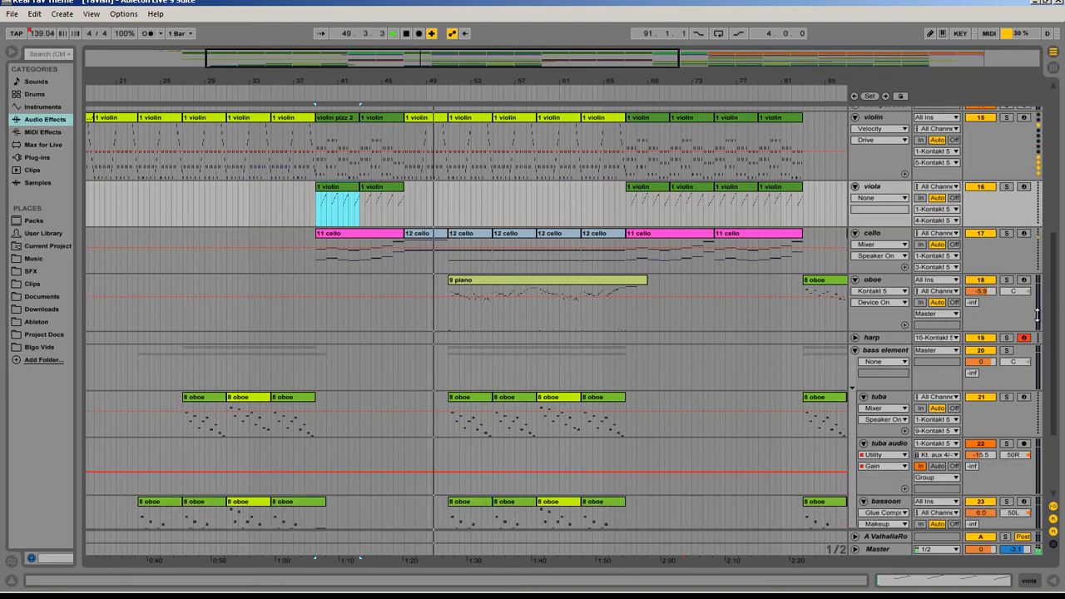
Step: Solo the oboe track to audition its piano clip during playback, and turn the solo off
left_click(1006, 281)
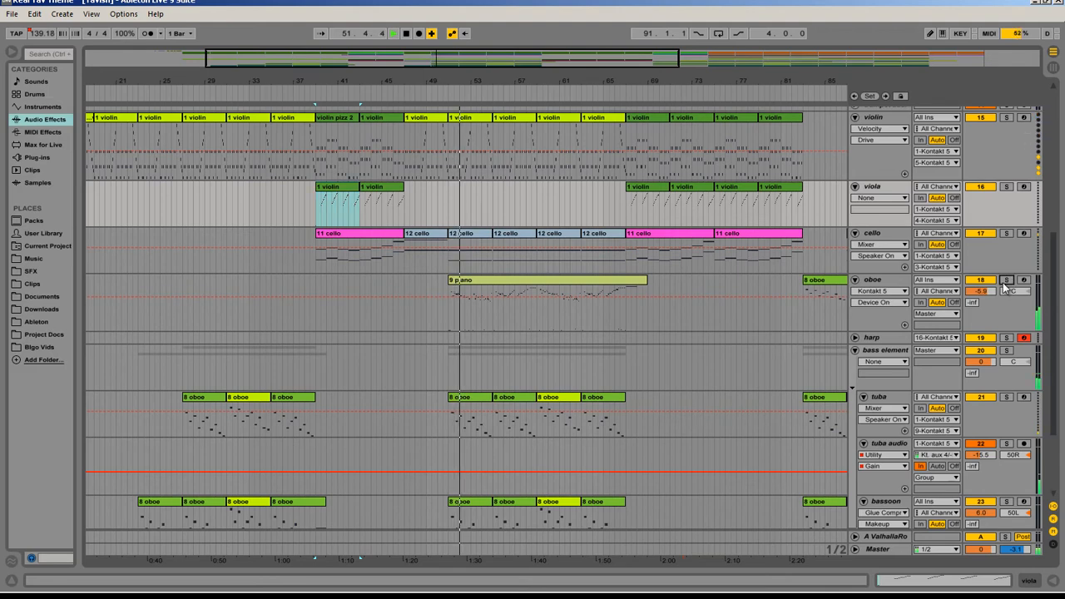
left_click(862, 308)
scroll(876, 356, "down", 3)
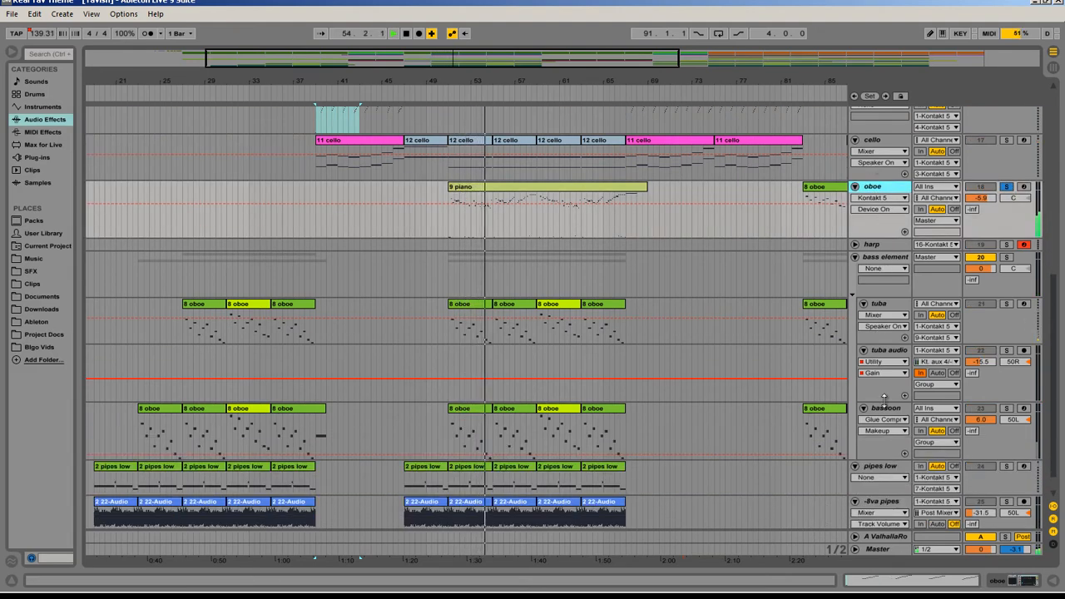
scroll(783, 126, "up", 2)
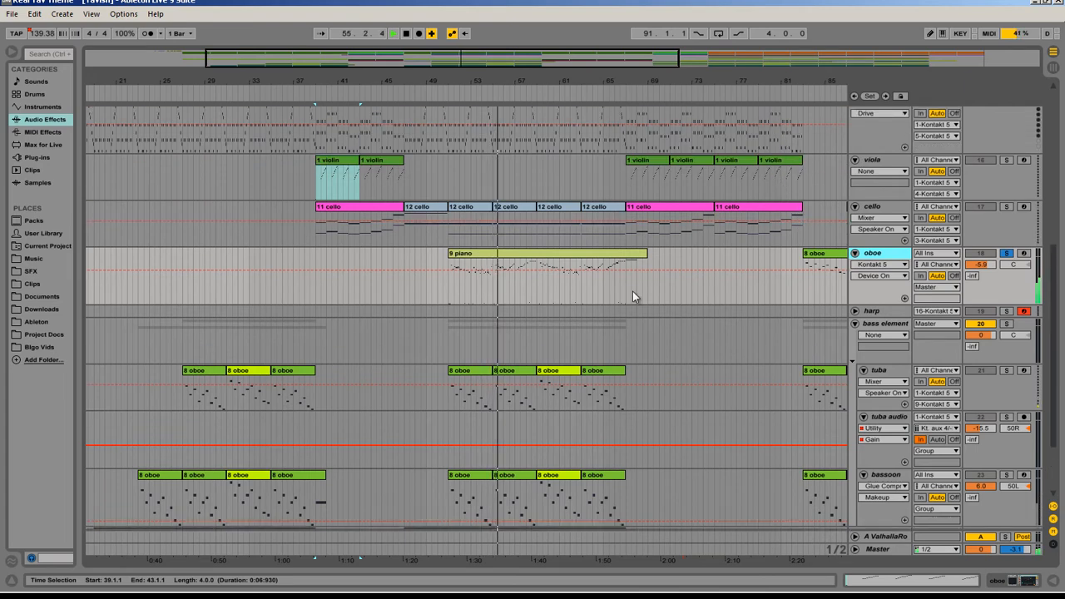
scroll(630, 290, "up", 2)
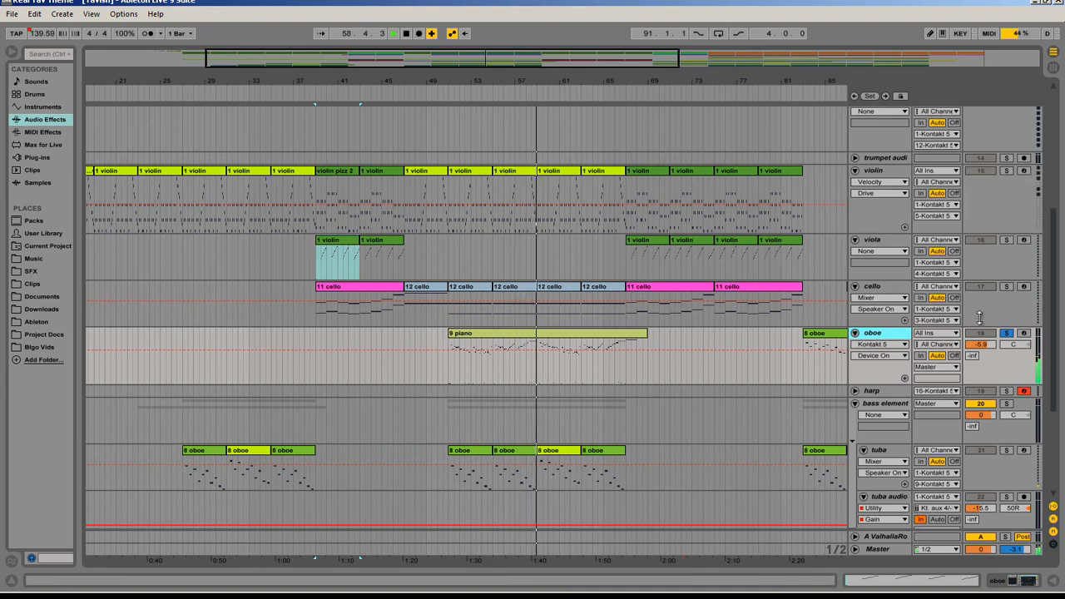
left_click(1010, 335)
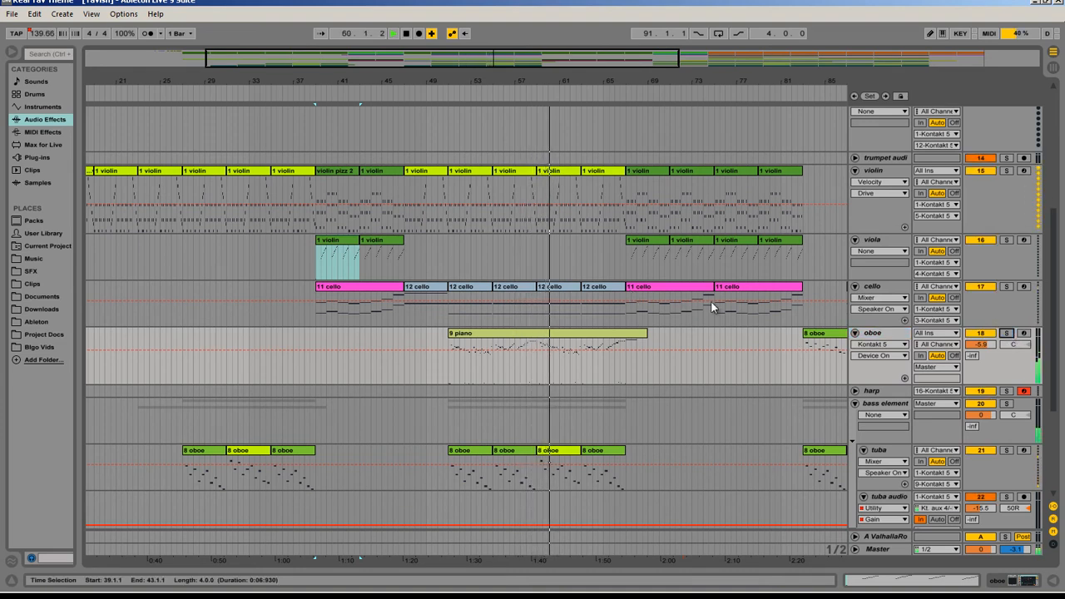
Step: Stop playback, solo the oboe track again and play it from bar 58
scroll(528, 309, "down", 1)
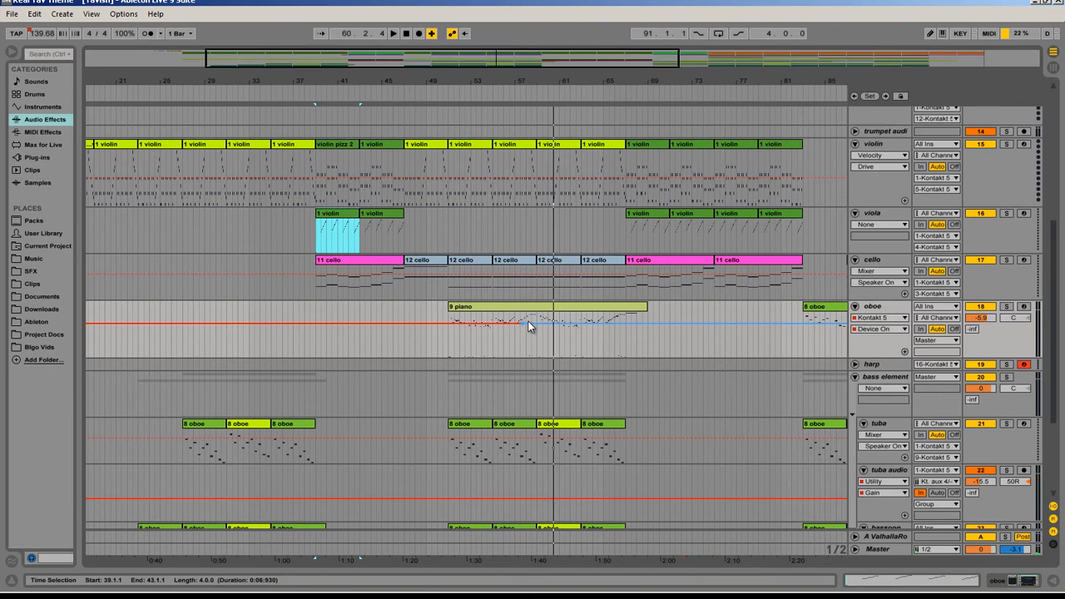
left_click(526, 325)
left_click(1006, 306)
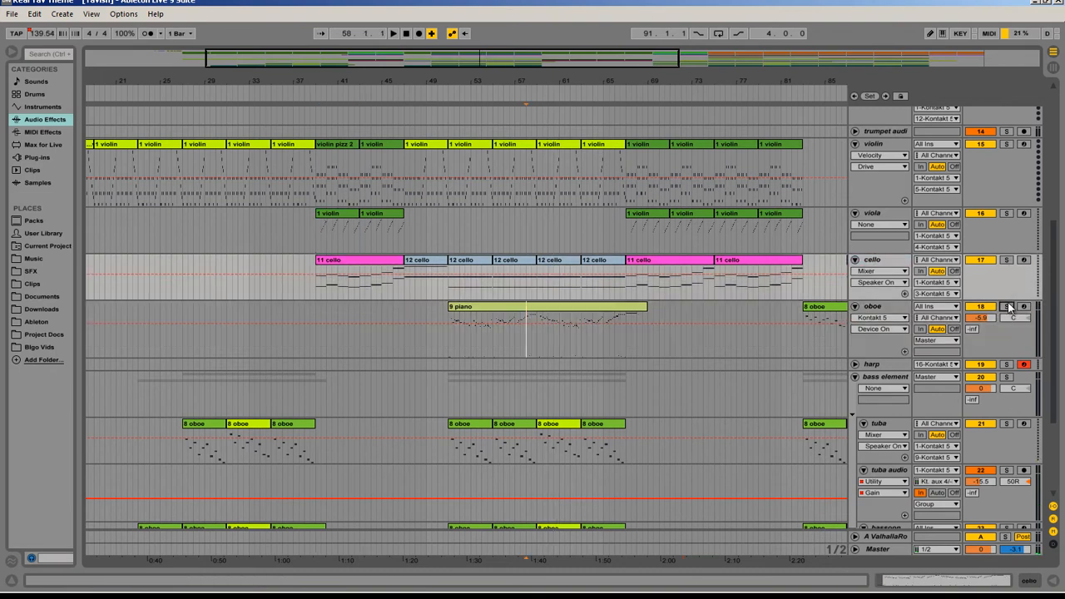
key("space")
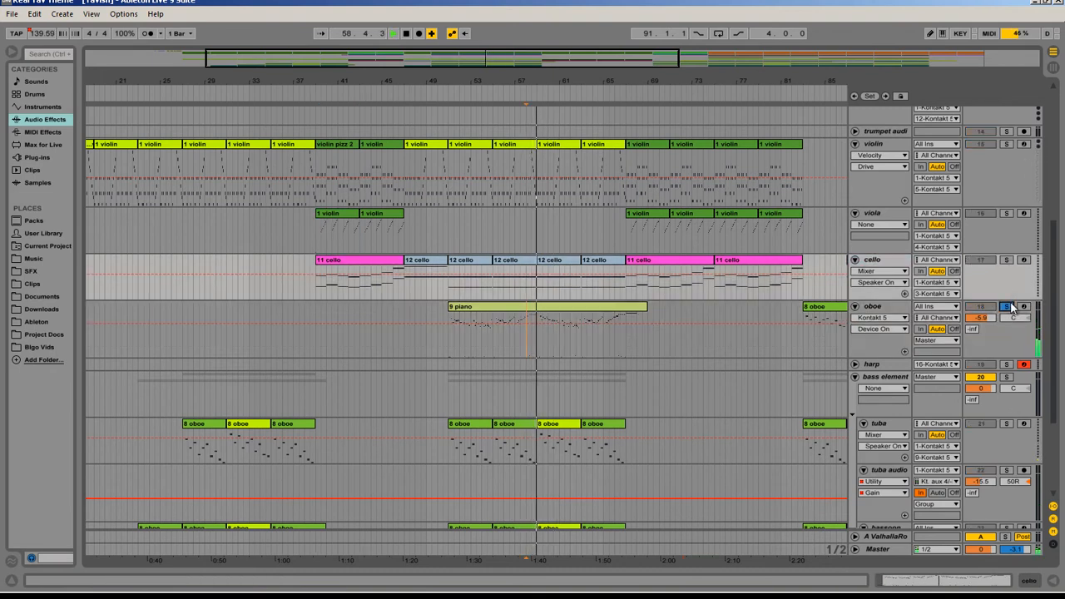
left_click(879, 548)
left_click(870, 538)
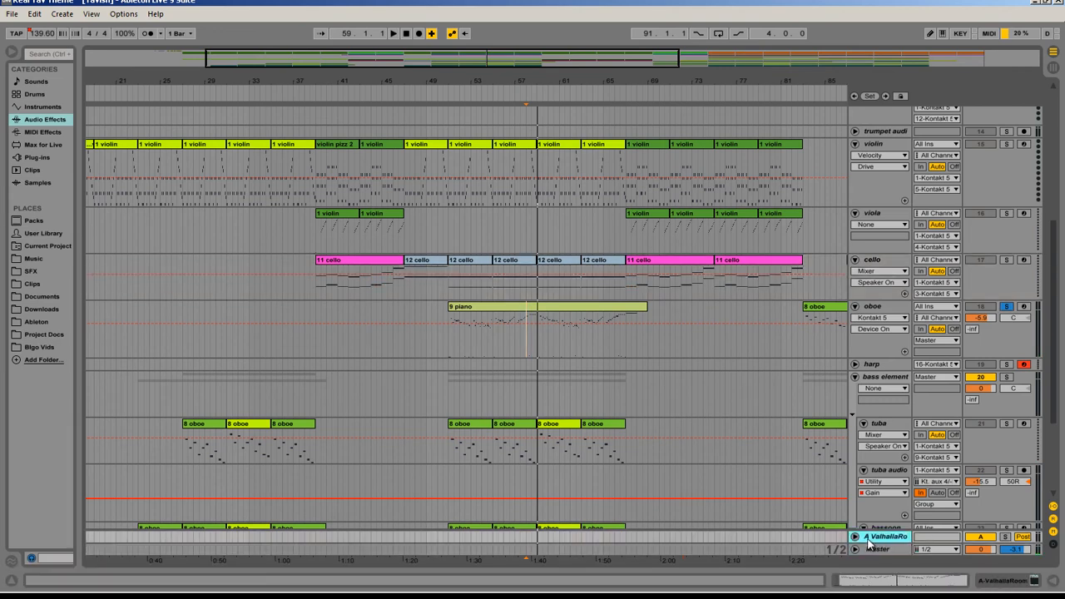
left_click(855, 537)
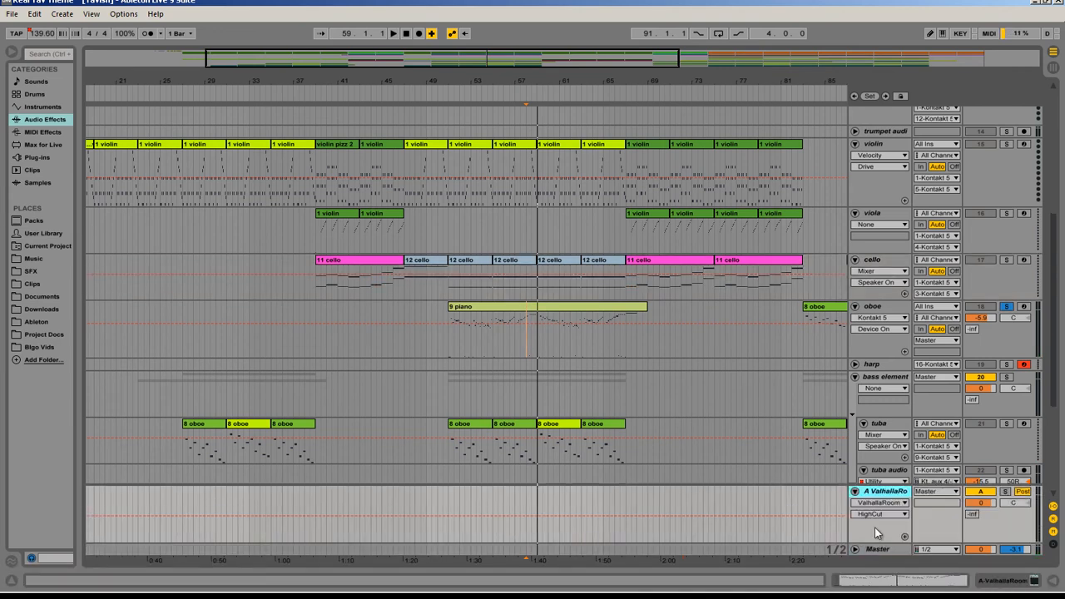
left_click(855, 549)
double_click(880, 503)
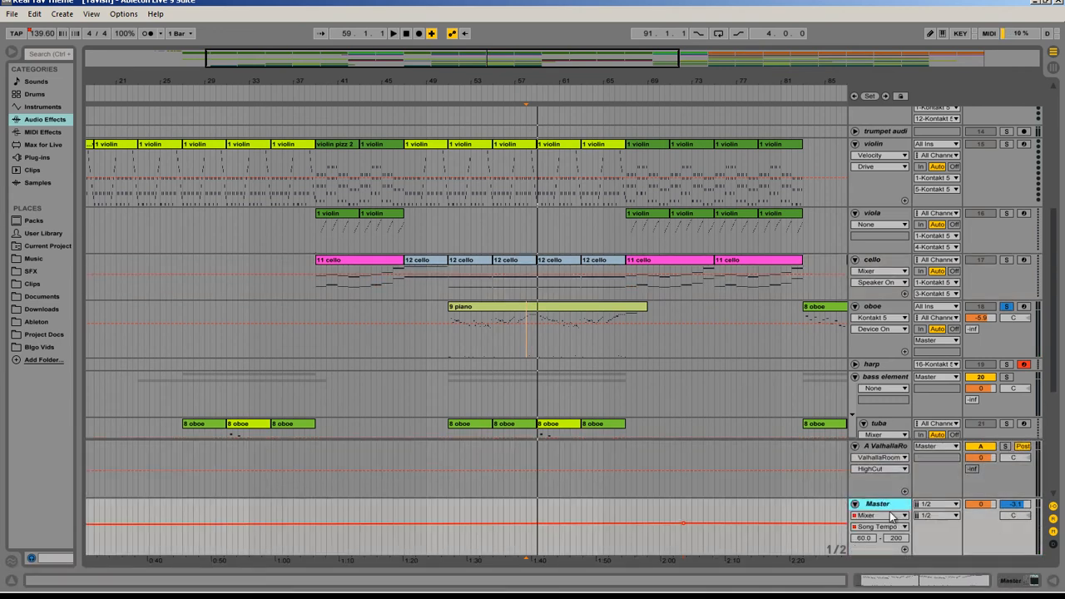
Step: Open the Master track's ValhallaRoom reverb to view its settings, and close the plug-in windows
left_click(290, 446)
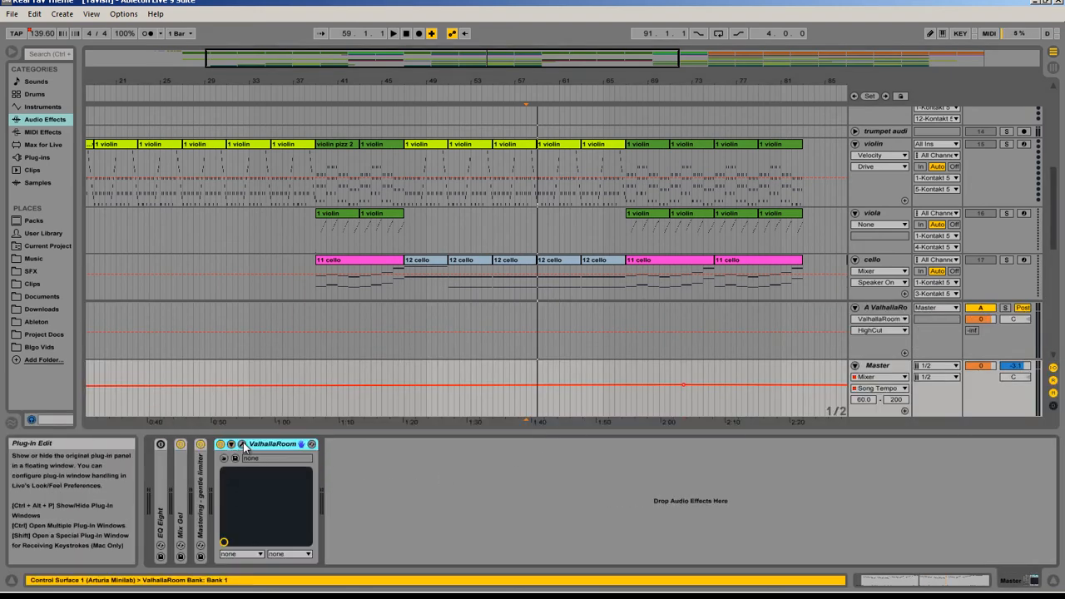
left_click(242, 445)
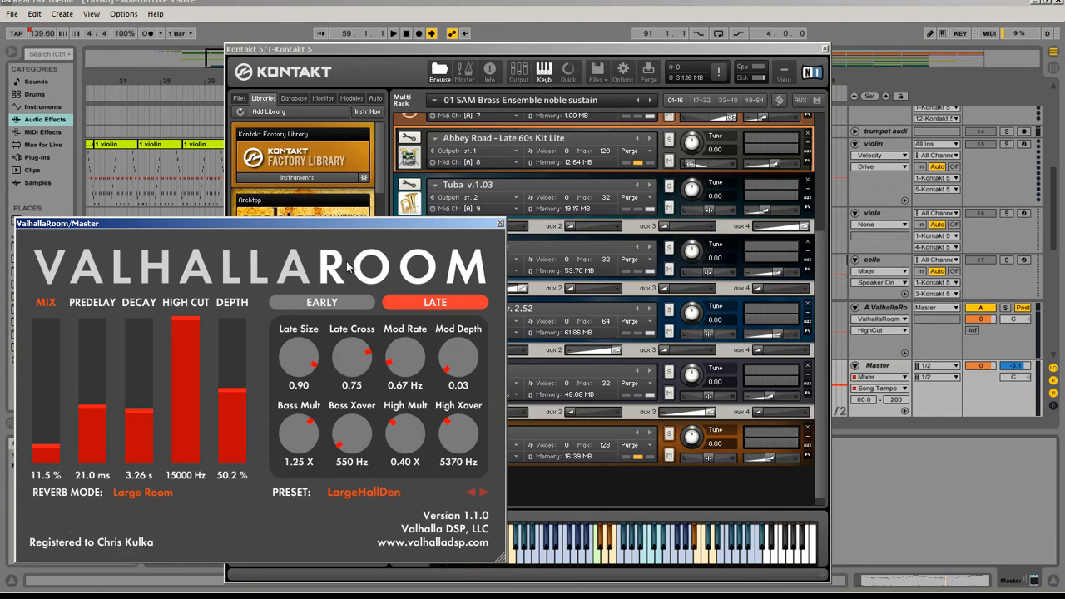
left_click(500, 224)
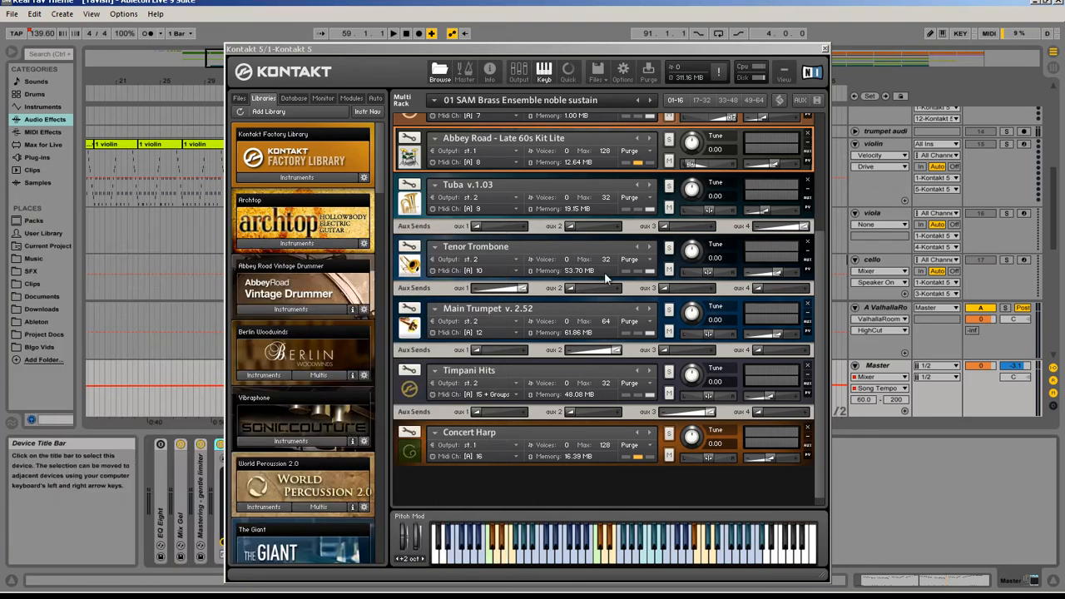
key("ctrl+alt+p")
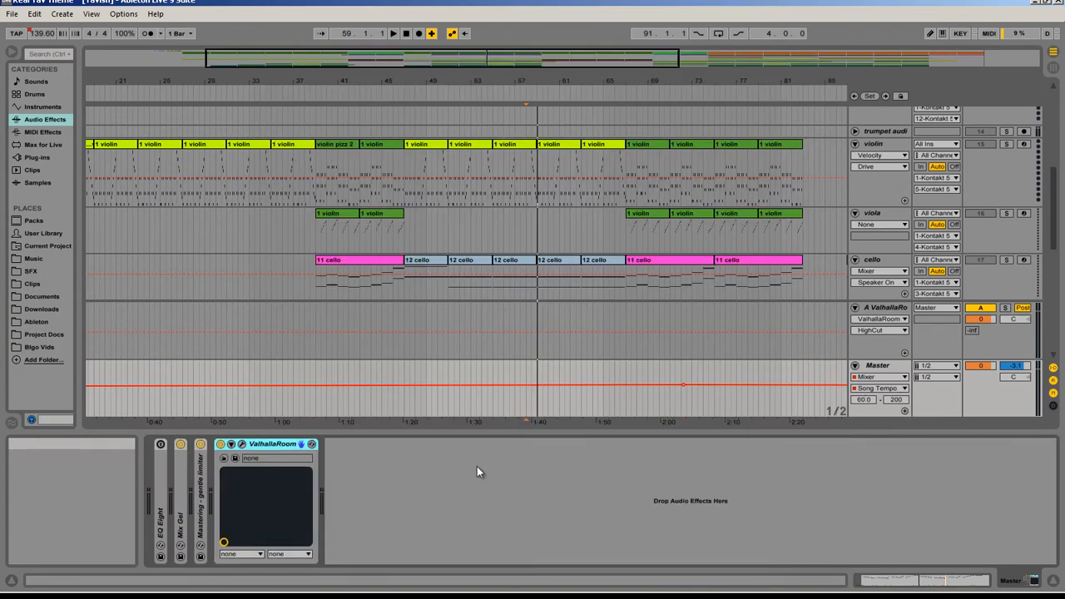
Step: Fold the Master and A ValhallaRoom return tracks
scroll(414, 317, "up", 1)
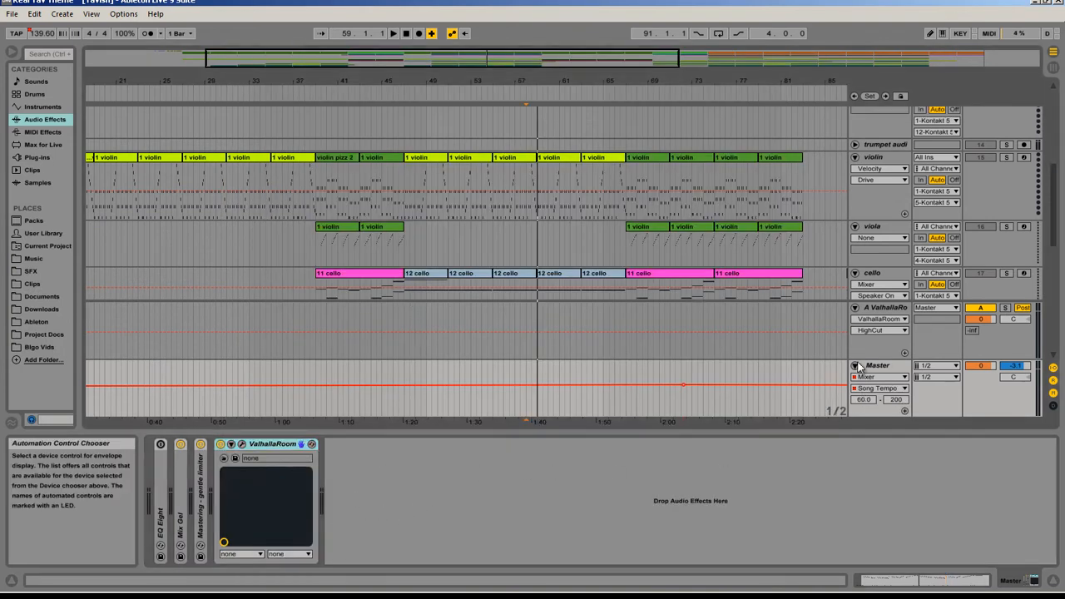
left_click(859, 367)
left_click(857, 368)
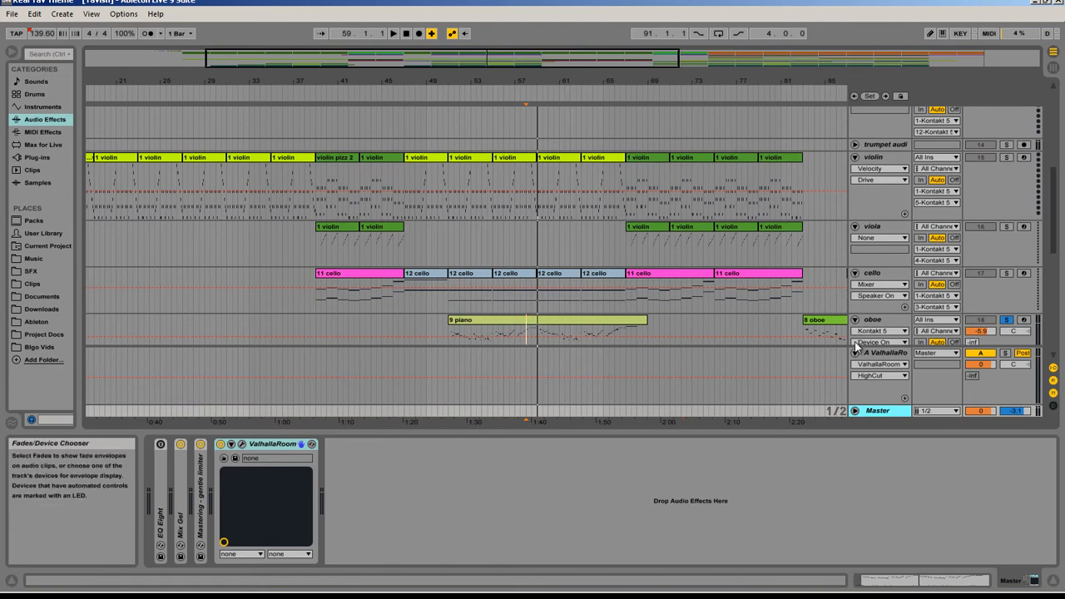
Step: Play the arrangement from 50.3.1 with the oboe unsoloed, examine the oboe and bass tracks, and hide the device view
scroll(520, 337, "down", 4)
scroll(520, 337, "down", 1)
left_click(445, 283)
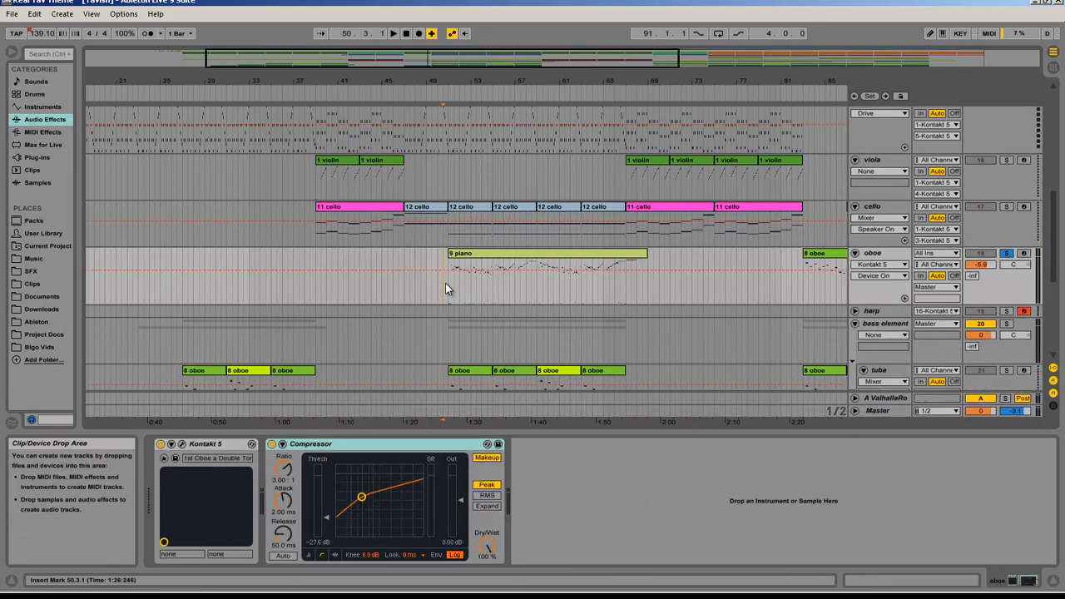
key("space")
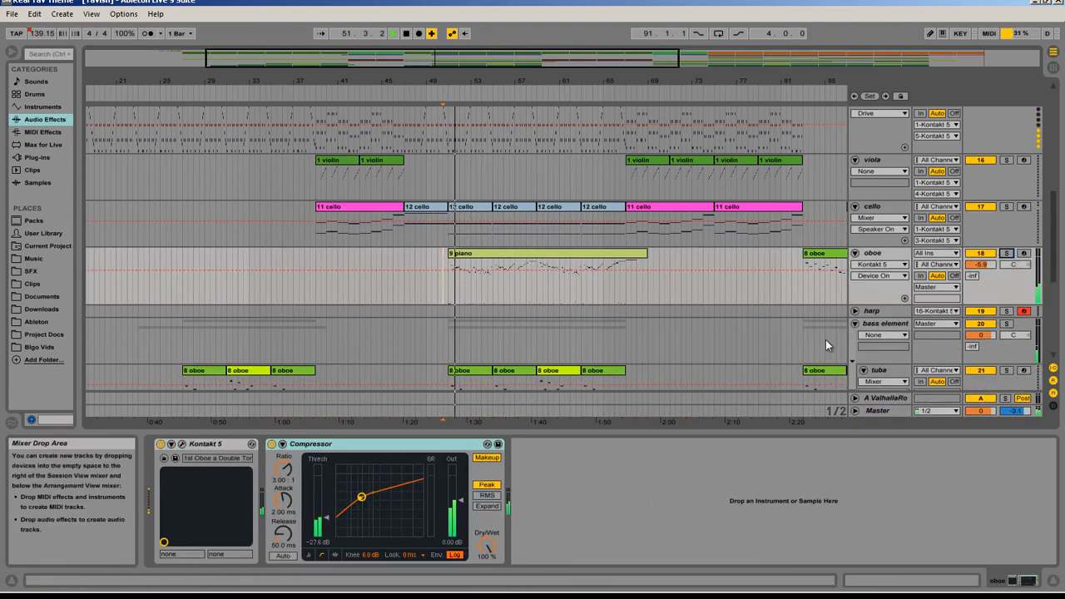
scroll(606, 268, "up", 5)
scroll(634, 255, "down", 12)
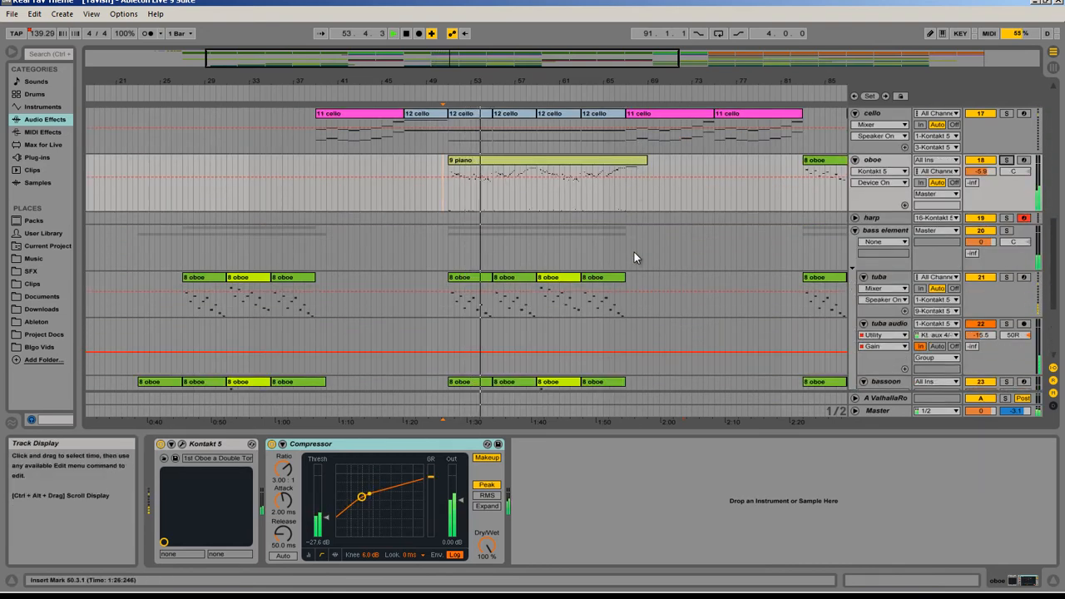
scroll(762, 296, "down", 4)
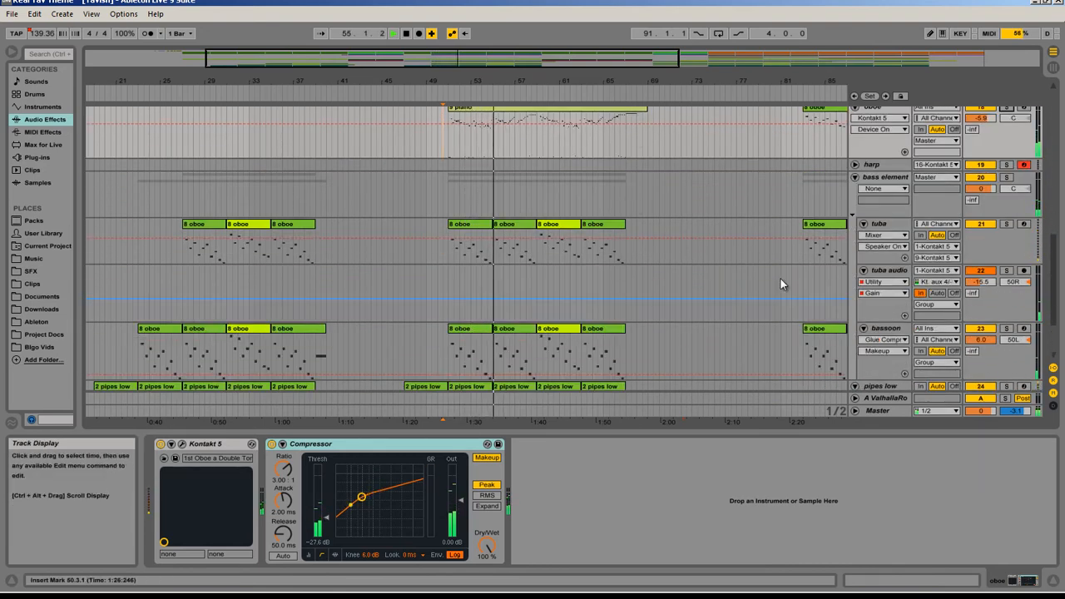
scroll(457, 208, "up", 7)
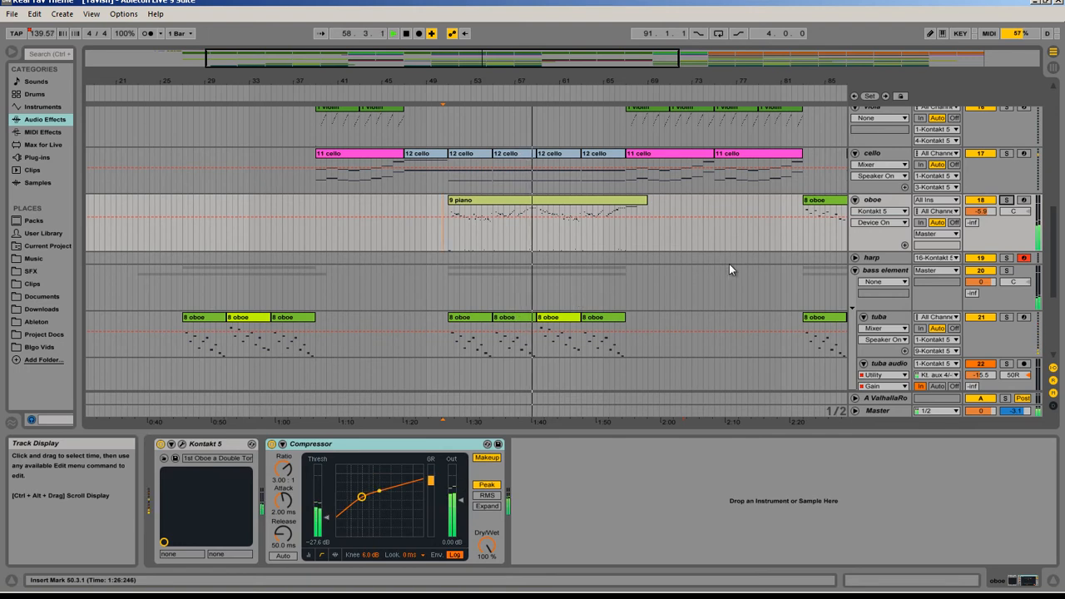
scroll(730, 265, "up", 4)
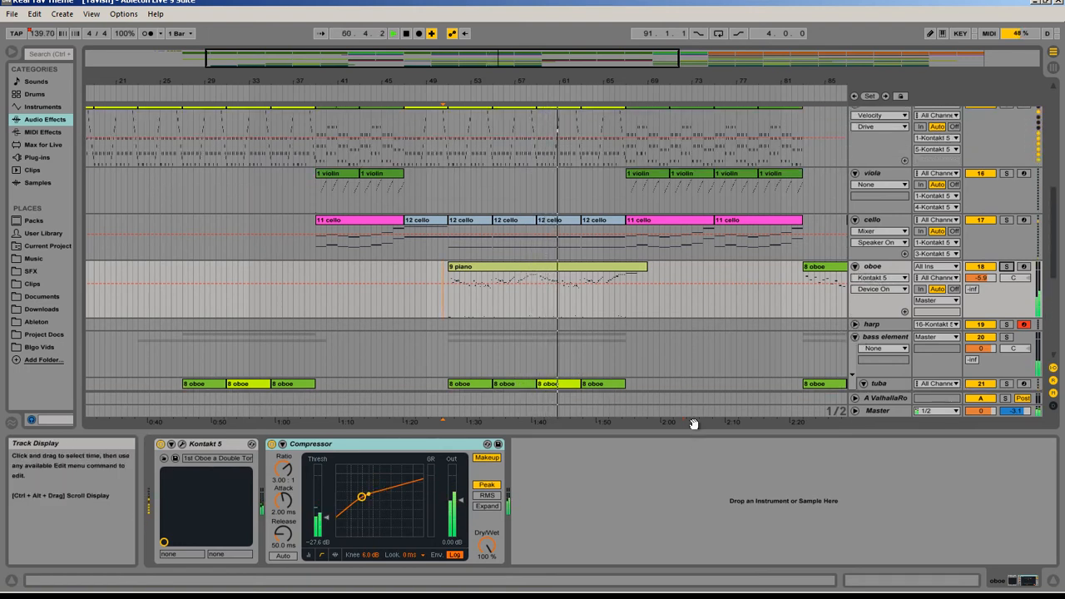
left_click(1053, 581)
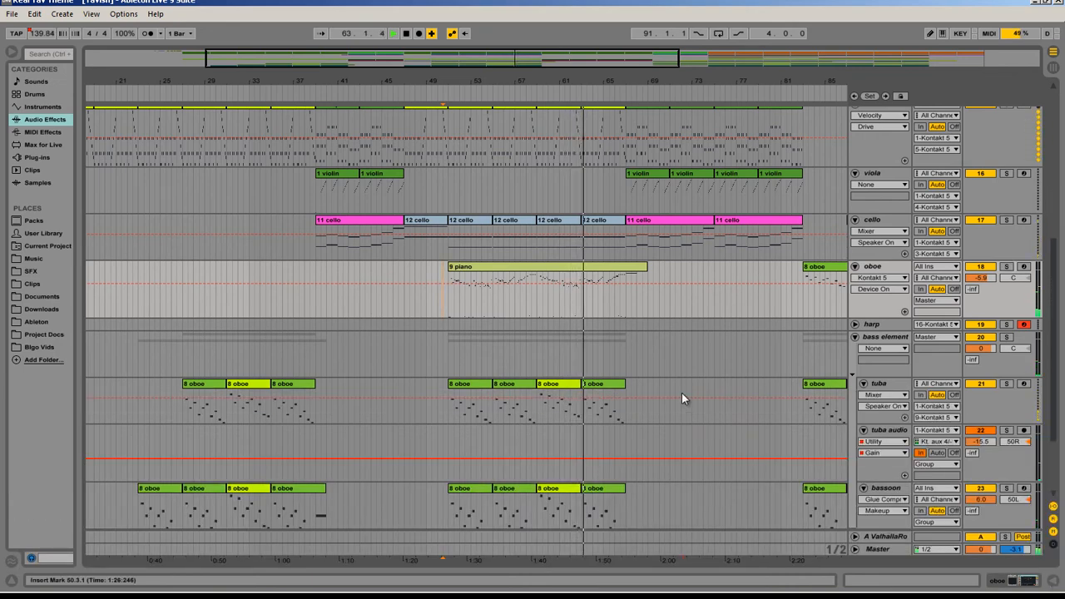
Step: Solo the cymbal track and audition its drums clips from bar 51 and from bar 90
scroll(682, 393, "up", 5)
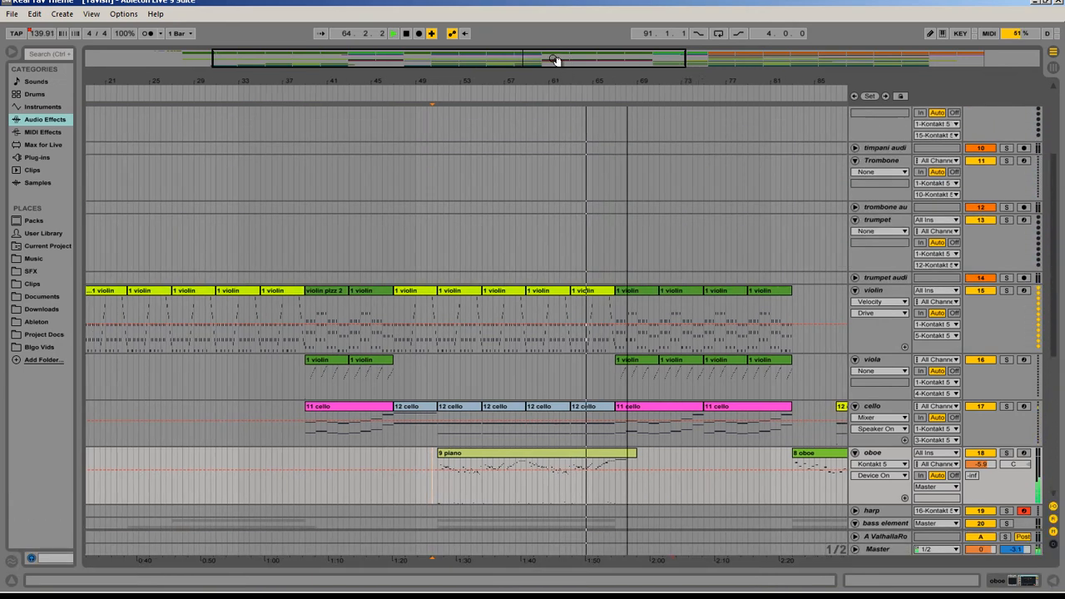
scroll(468, 240, "up", 4)
left_click(409, 205)
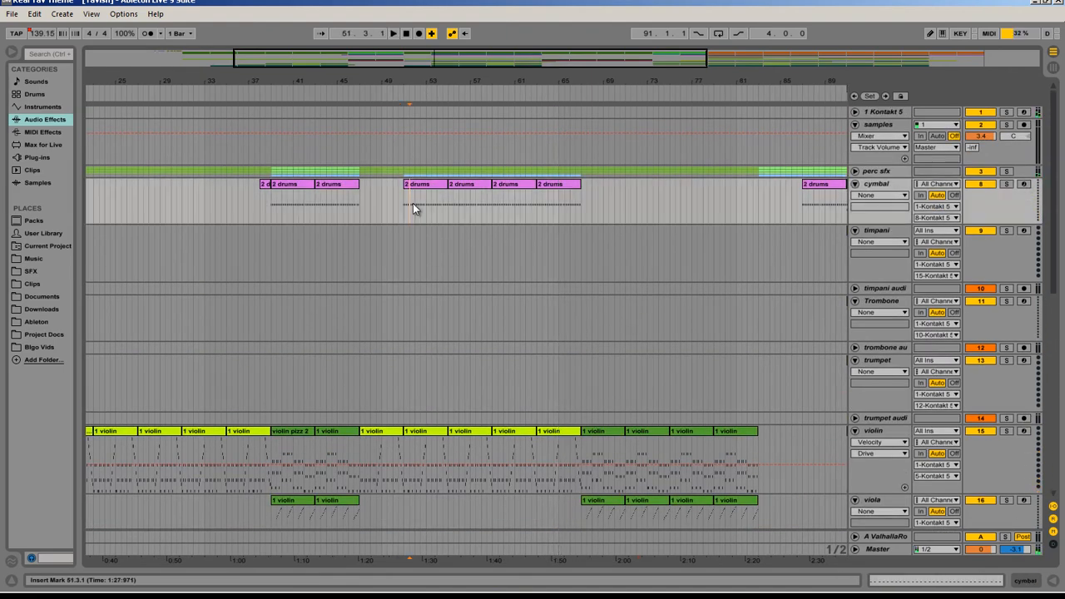
key("space")
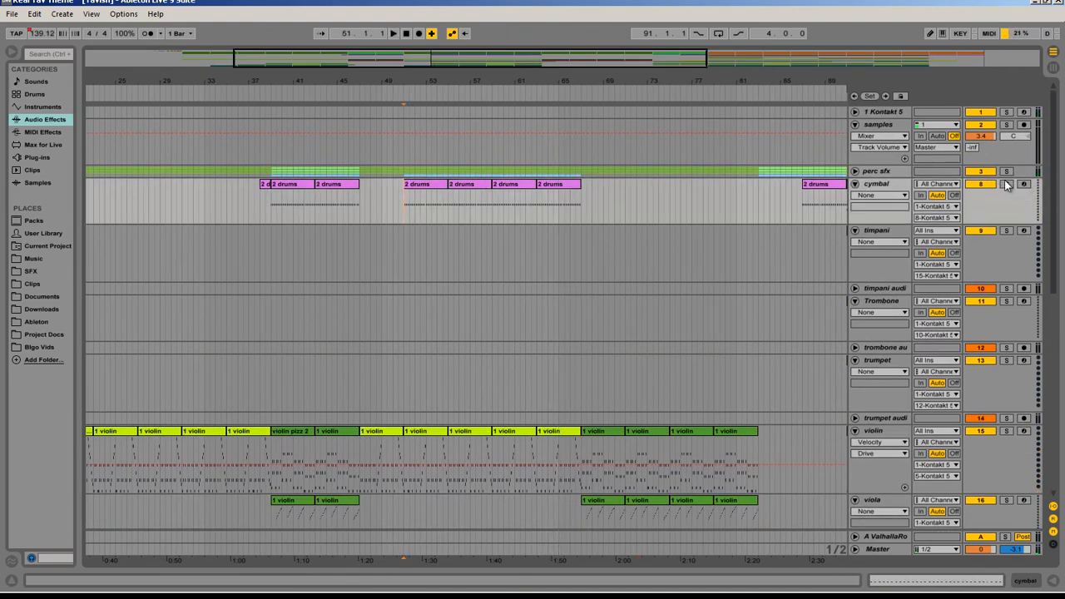
left_click(1006, 184)
key("space")
left_click_drag(586, 60, 674, 65)
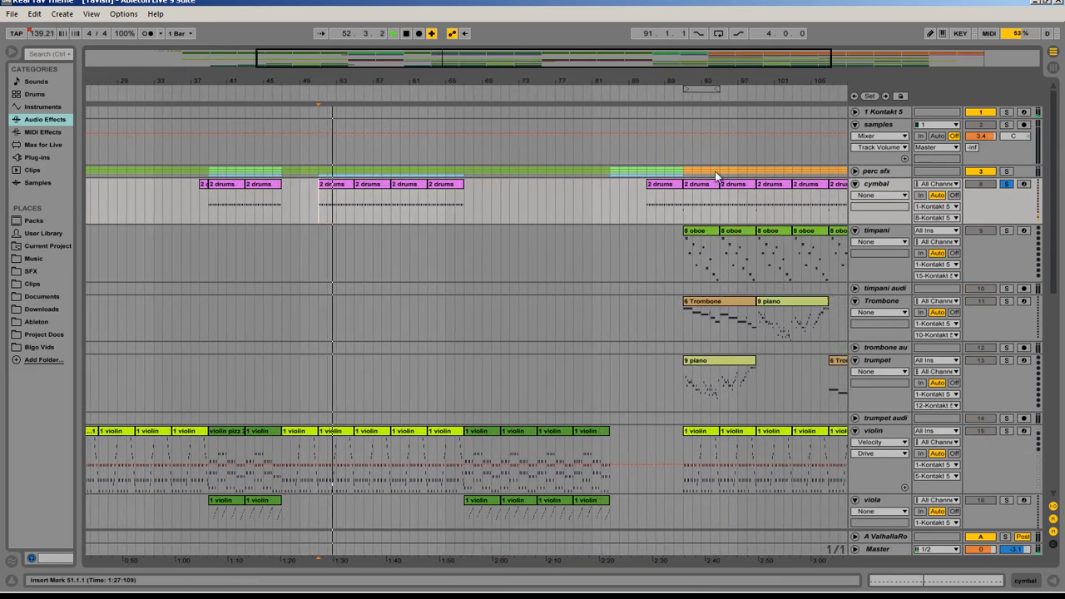
left_click(672, 214)
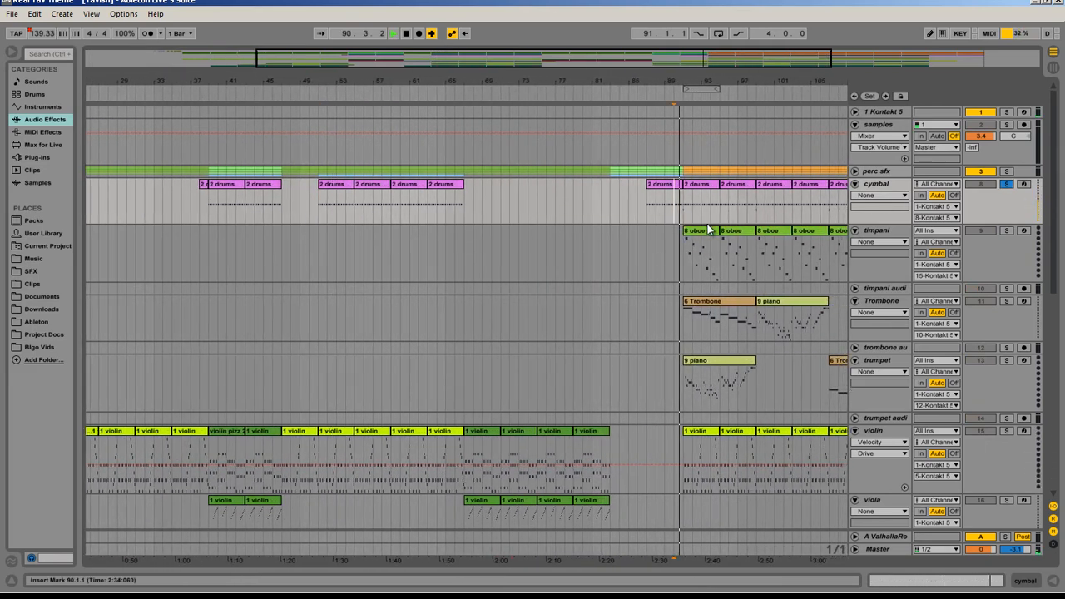
Step: Unsolo the cymbal track, play the arrangement from 75.1.1 on the viola track, and examine the string, oboe and bass parts
left_click(1006, 184)
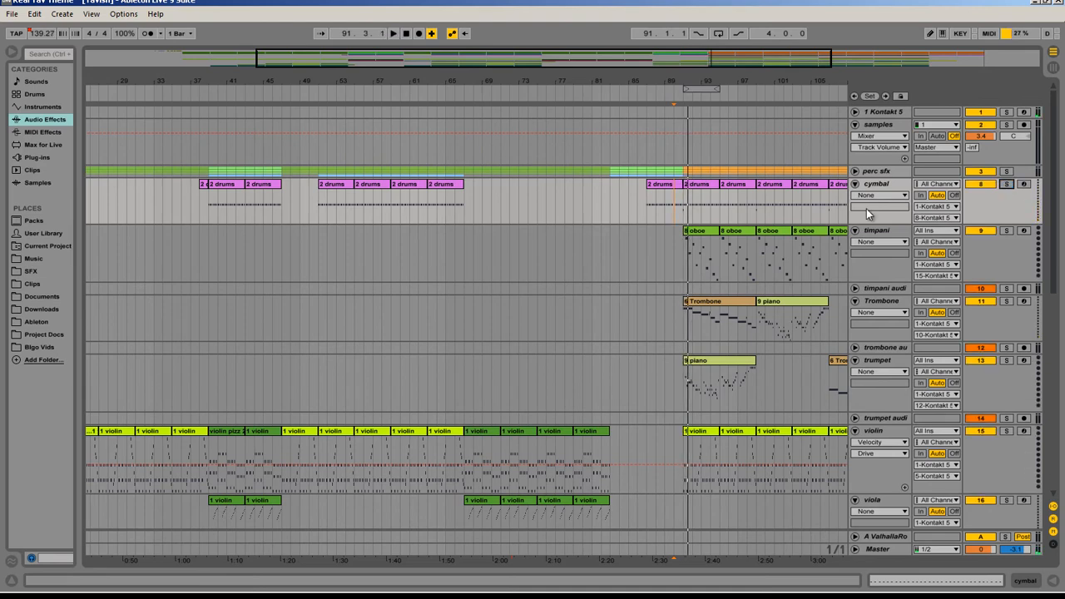
scroll(451, 430, "down", 6)
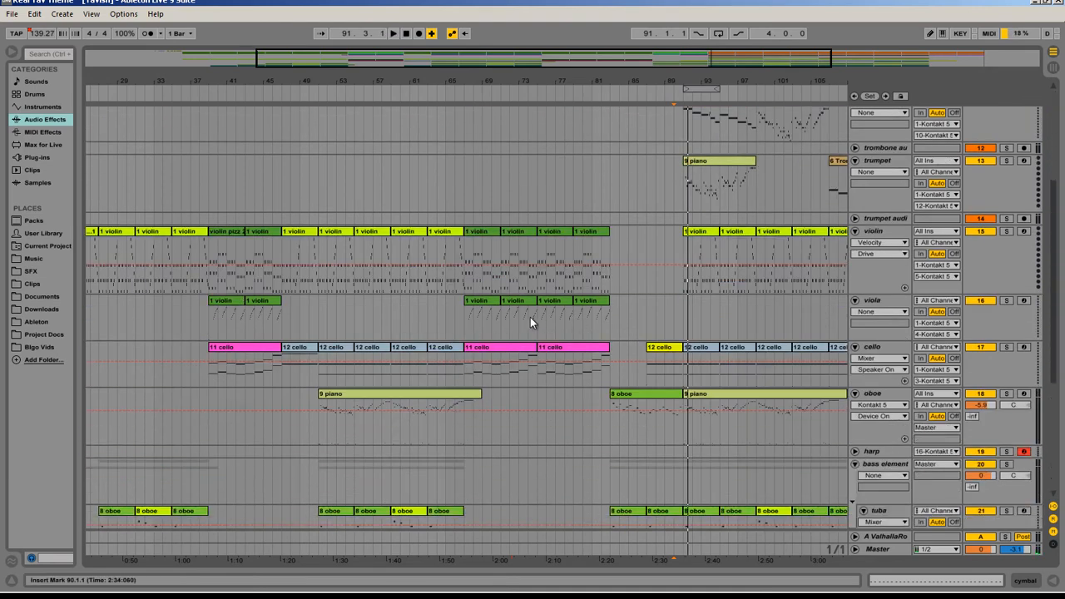
left_click(537, 320)
scroll(1026, 143, "up", 4)
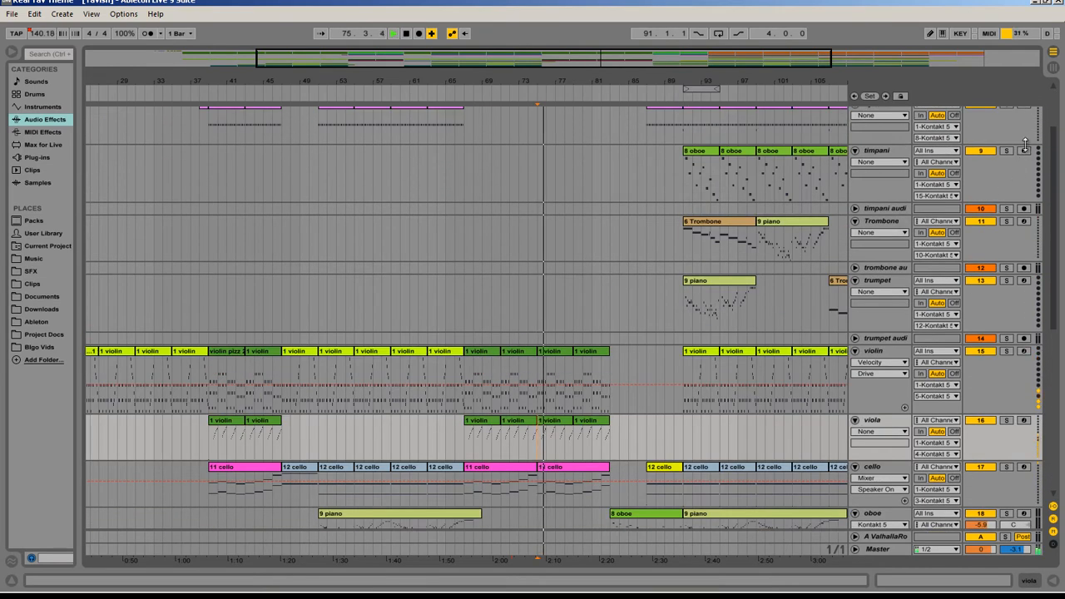
scroll(1026, 143, "up", 2)
scroll(890, 236, "down", 10)
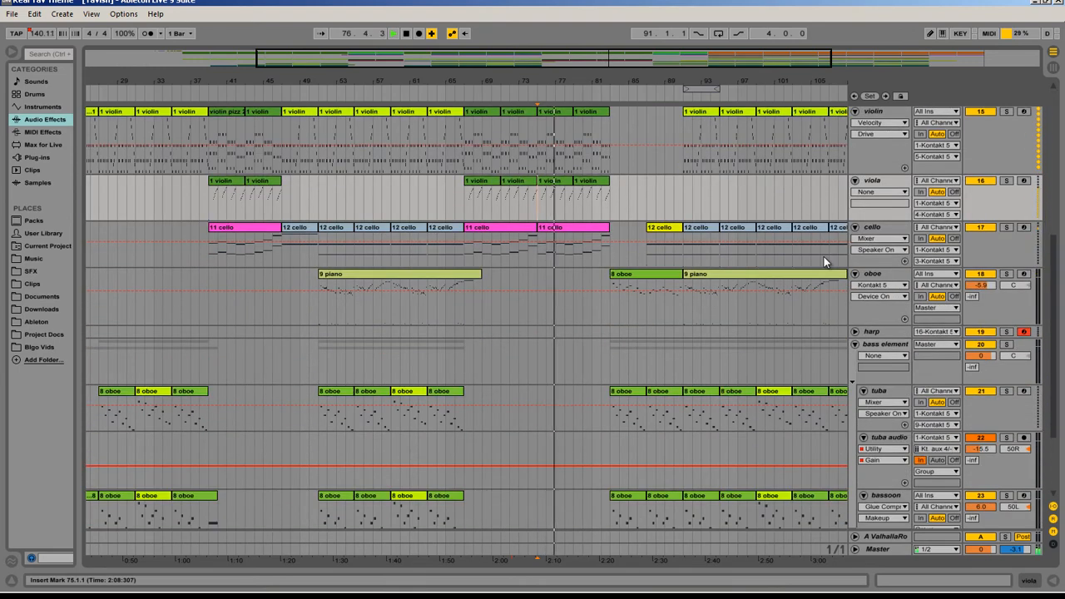
scroll(825, 256, "down", 3)
scroll(768, 267, "up", 1)
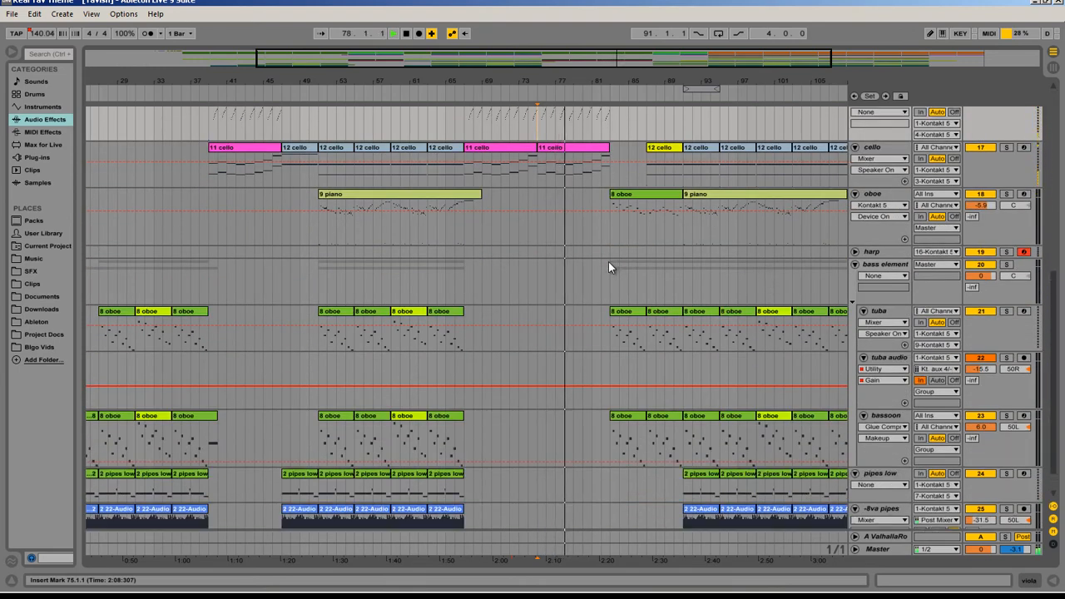
scroll(609, 266, "up", 2)
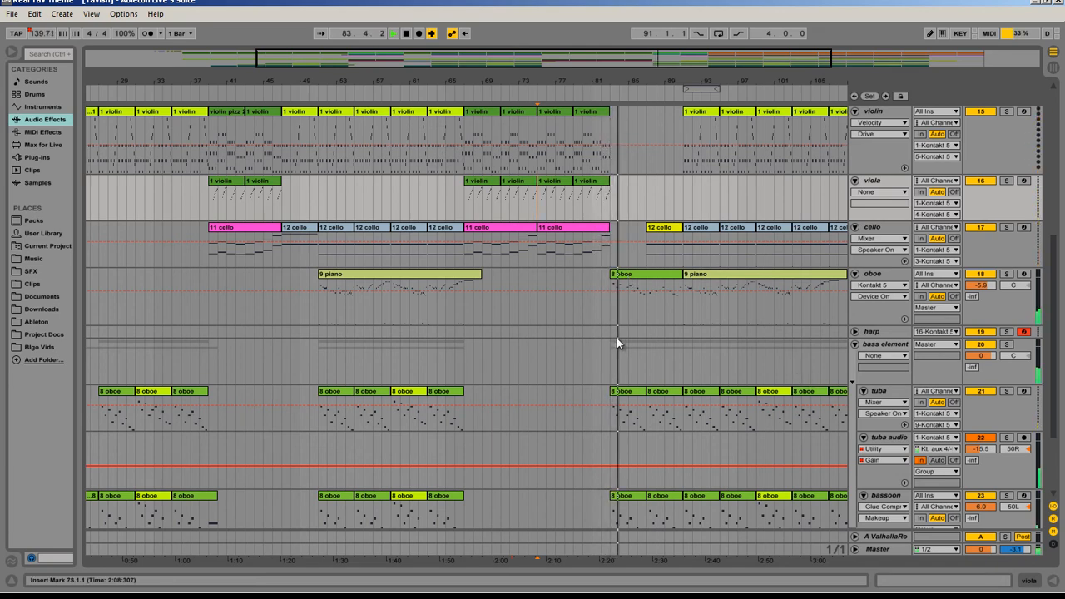
Step: Select the oboe track's clip starting at bar 83 and examine the tuba and bassoon parts that play with it
left_click(636, 275)
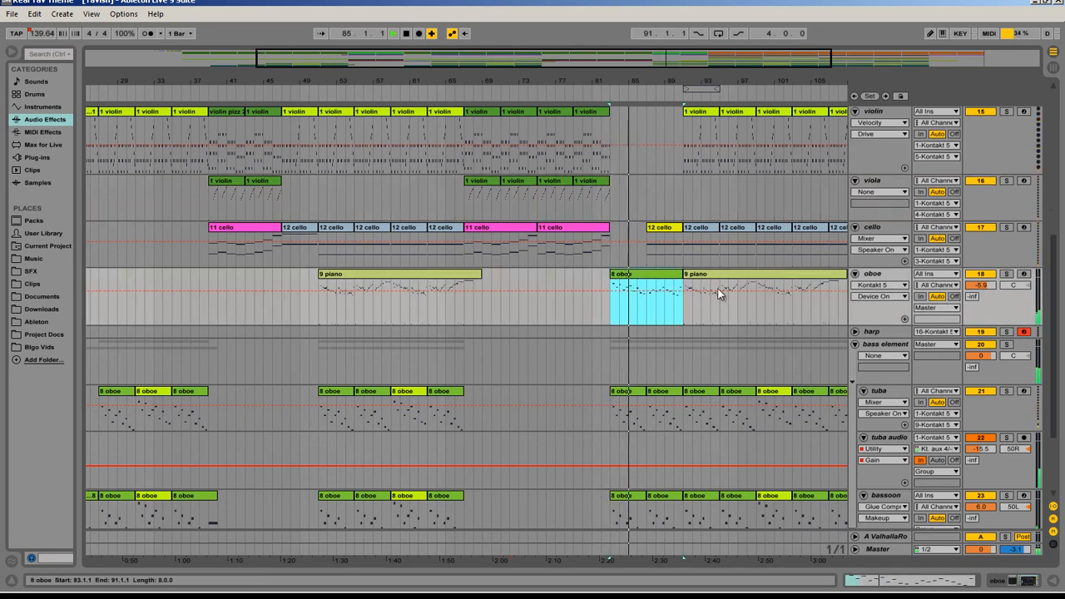
scroll(634, 345, "down", 3)
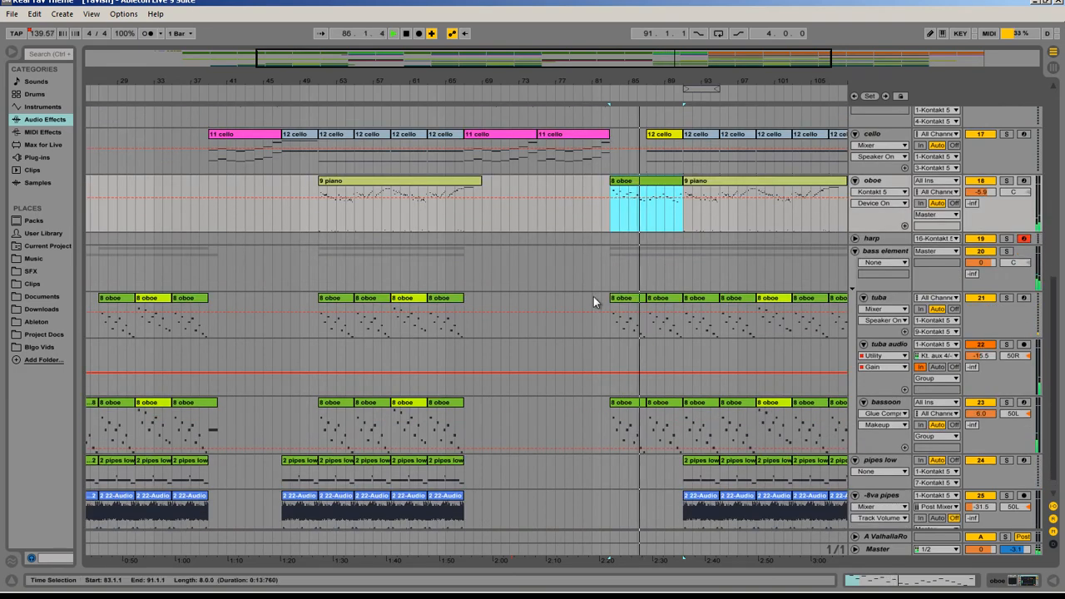
scroll(594, 296, "up", 3)
Step: Open the 12 cello clip at bar 87, view its Modulation envelope, switch to its notes, and hide the clip view
left_click(659, 228)
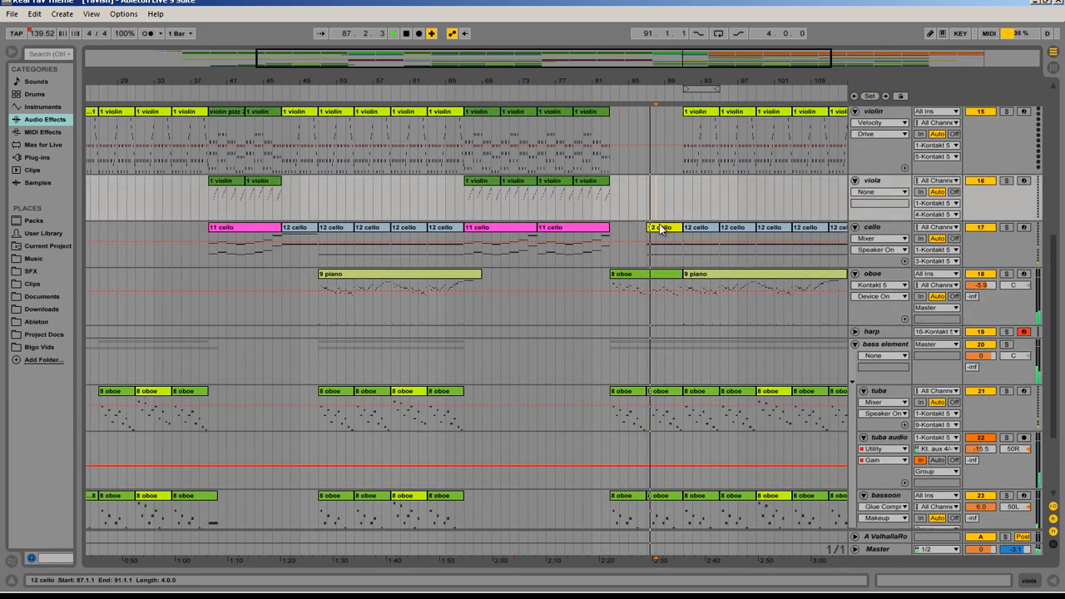
double_click(659, 228)
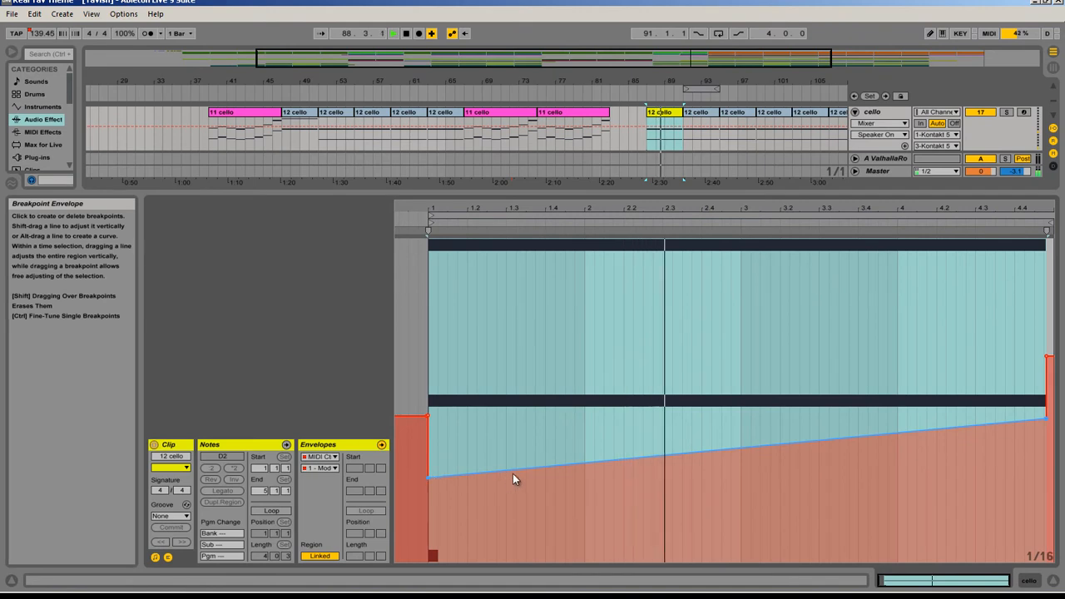
left_click(320, 468)
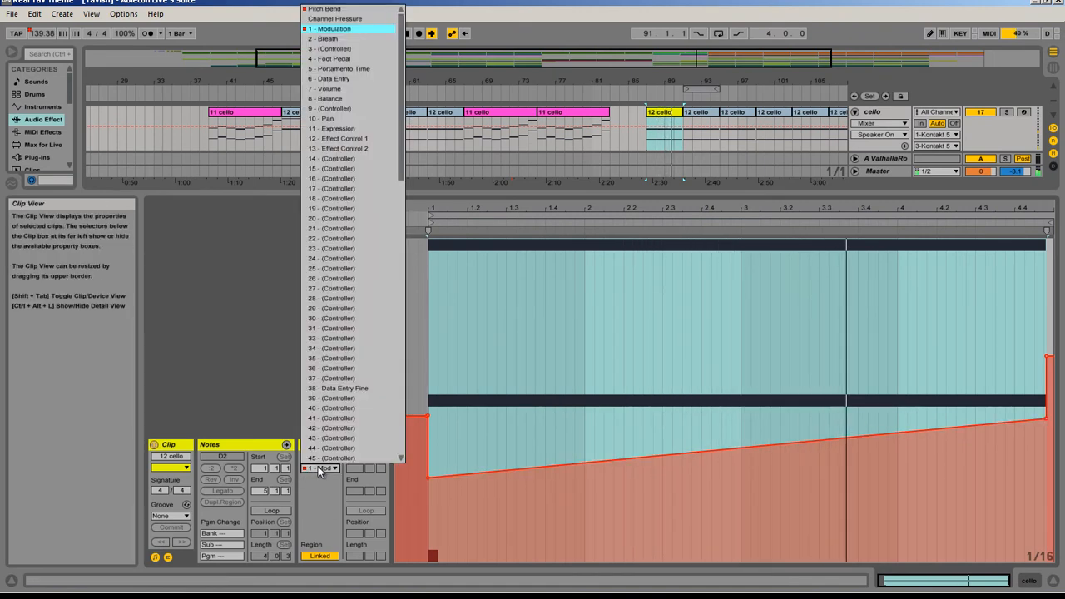
left_click(243, 308)
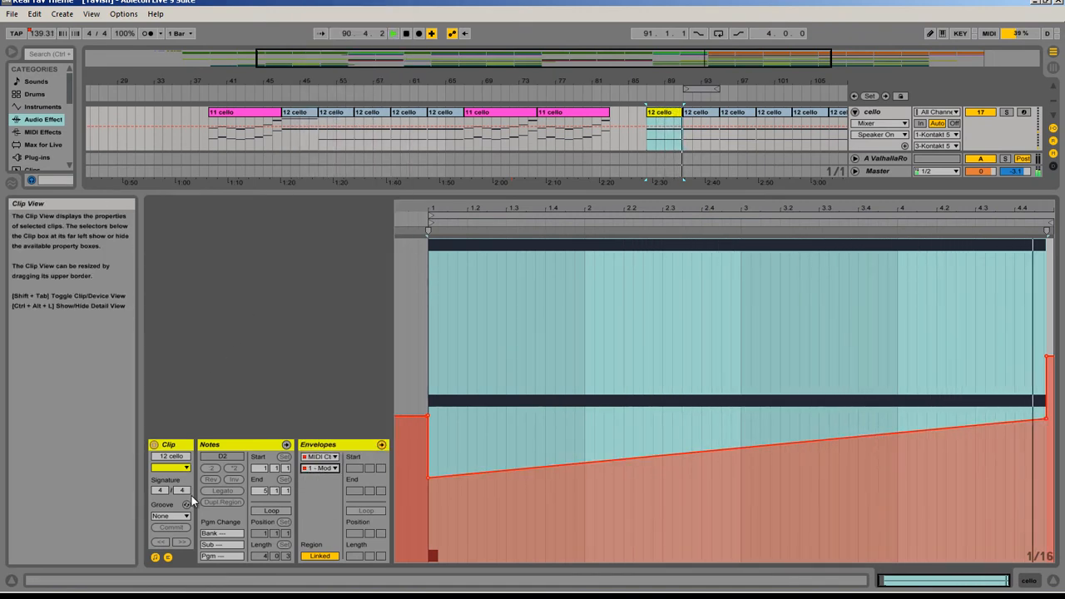
left_click(170, 558)
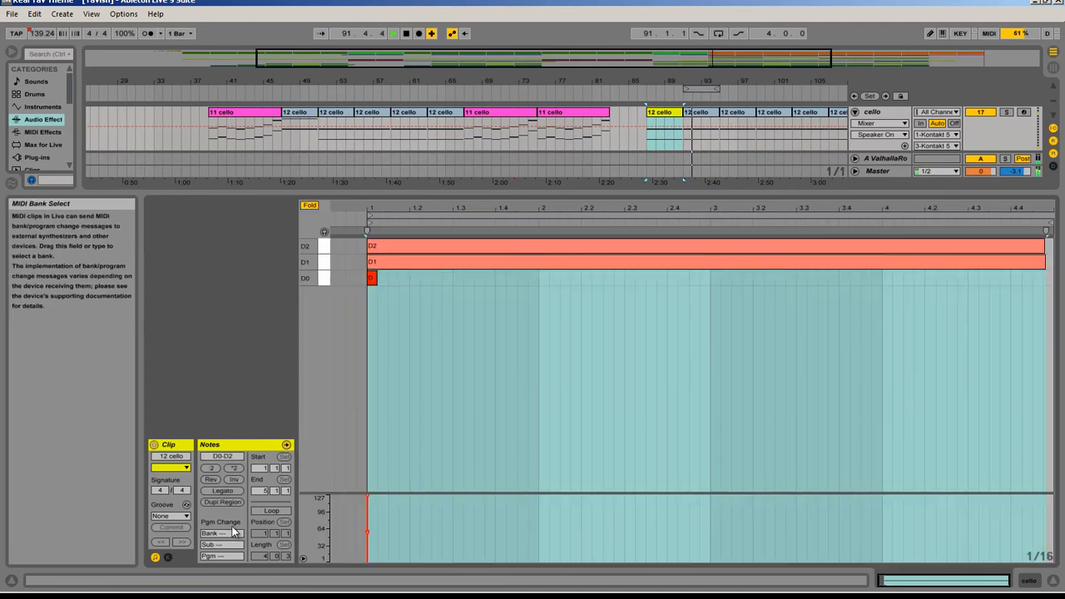
key("ctrl+alt+l")
Step: Zoom the arrangement to about bars 87 to 123, and select the trumpet and Trombone clips starting at bar 91 to examine them
scroll(582, 344, "up", 10)
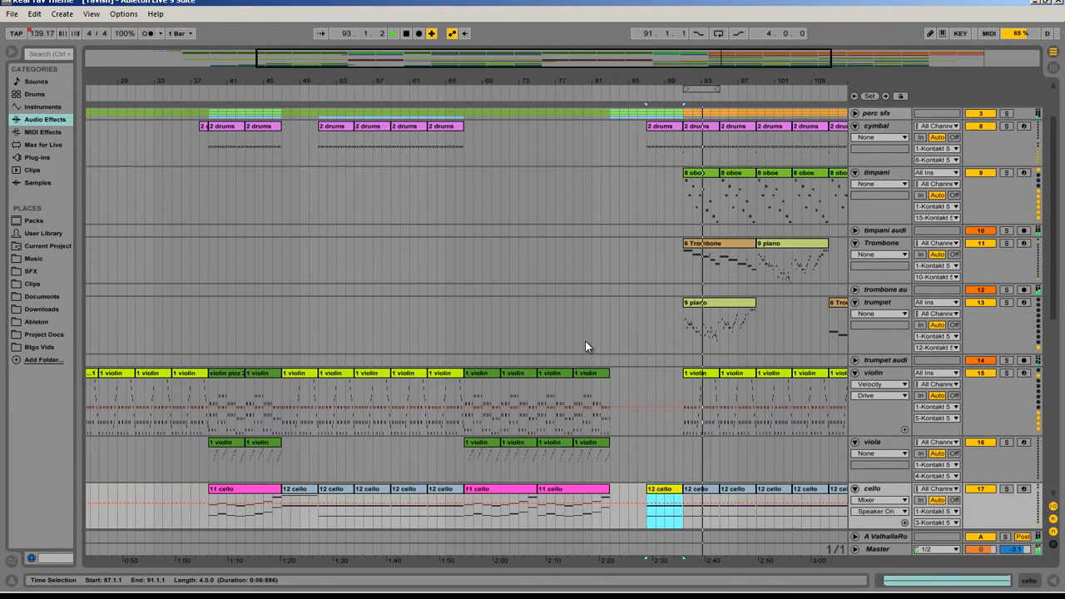
left_click_drag(416, 64, 420, 65)
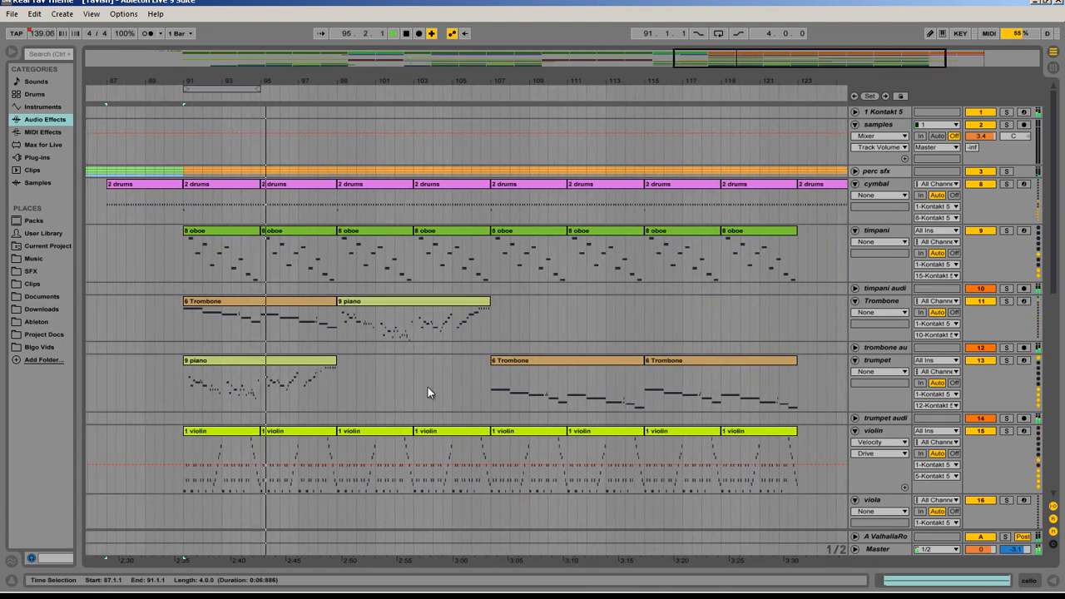
left_click(269, 359)
scroll(441, 362, "down", 2)
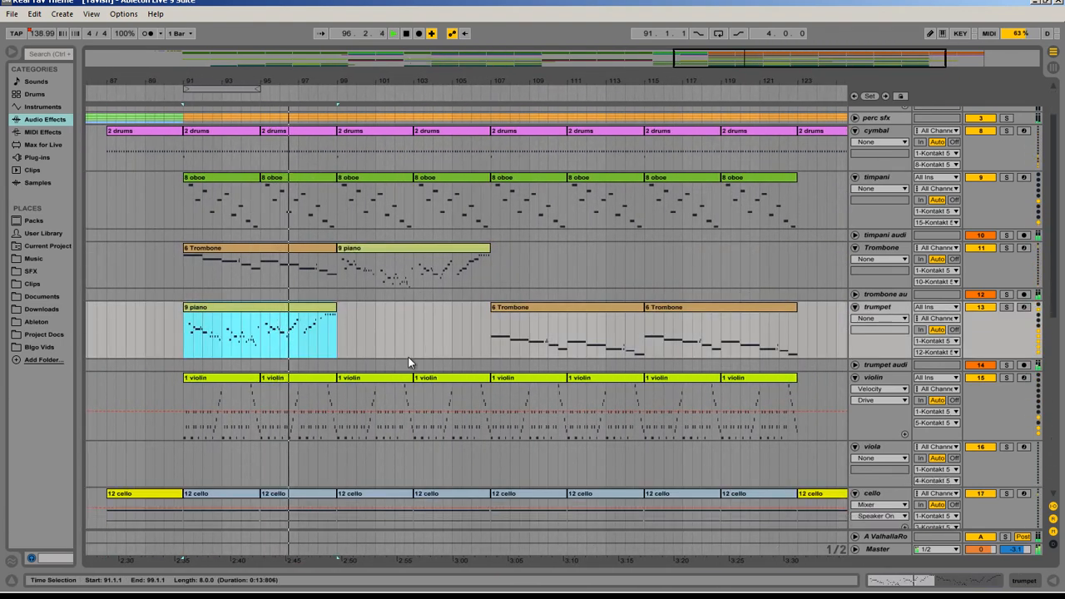
left_click(237, 263)
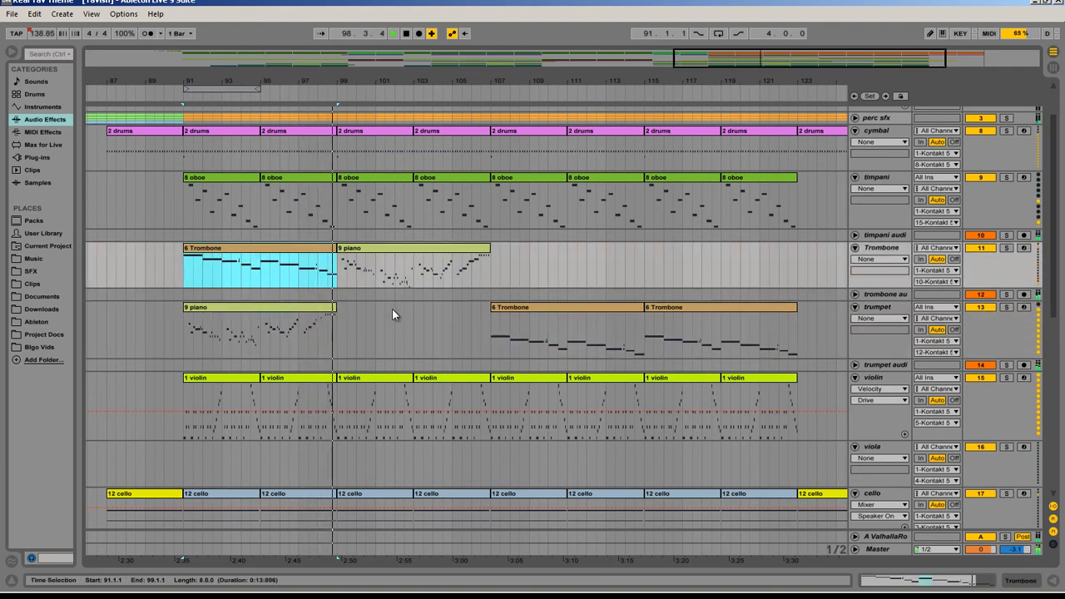
Step: Select the oboe track's 9 piano clip at bar 91 and examine it alongside the surrounding string, brass and bass parts
scroll(391, 276, "down", 2)
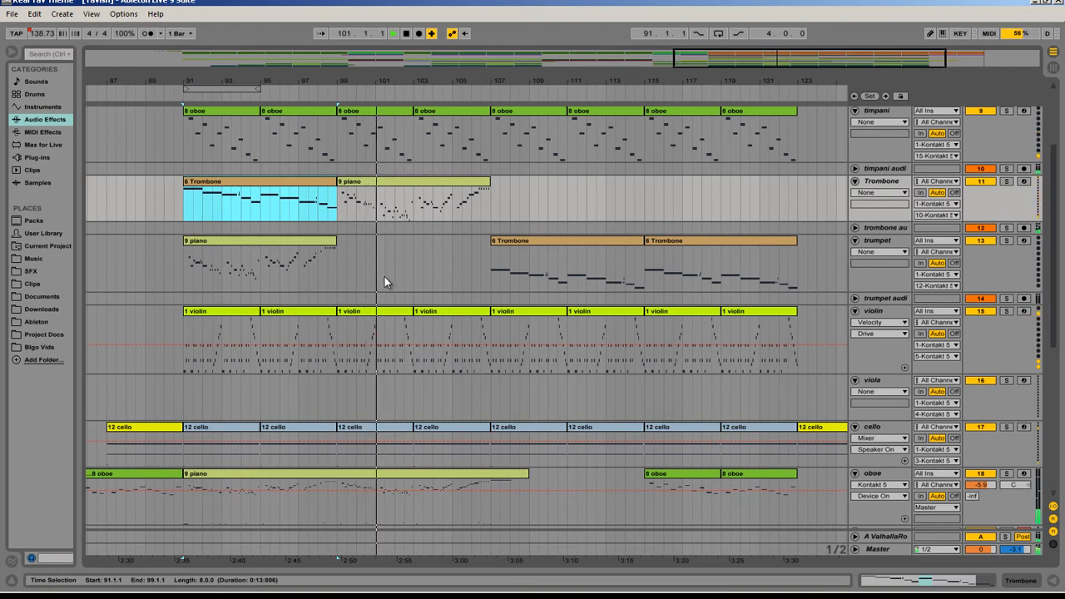
scroll(385, 276, "down", 3)
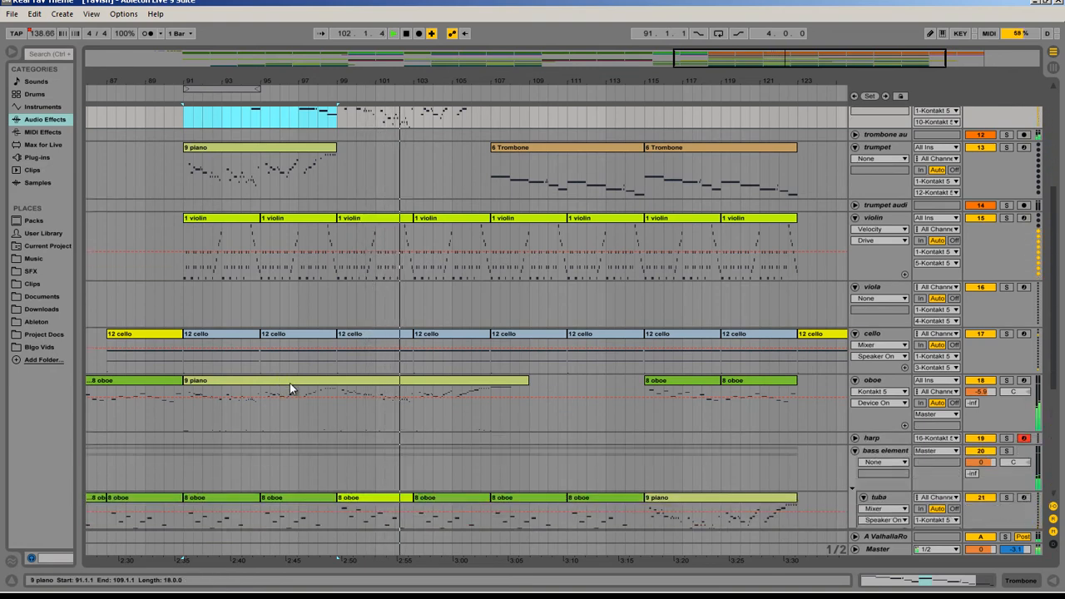
left_click(291, 382)
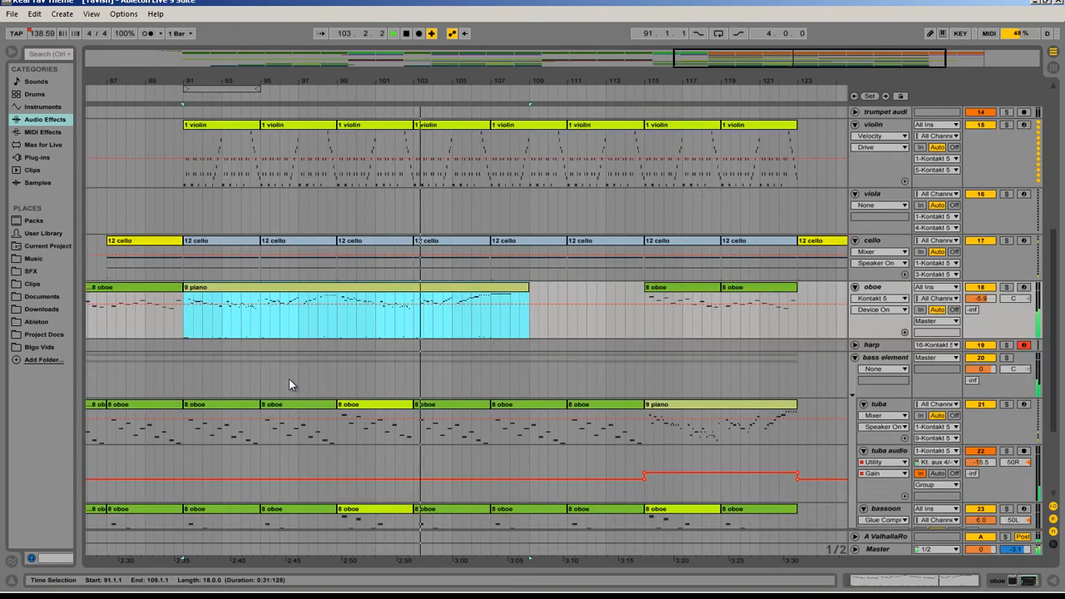
scroll(292, 375, "down", 3)
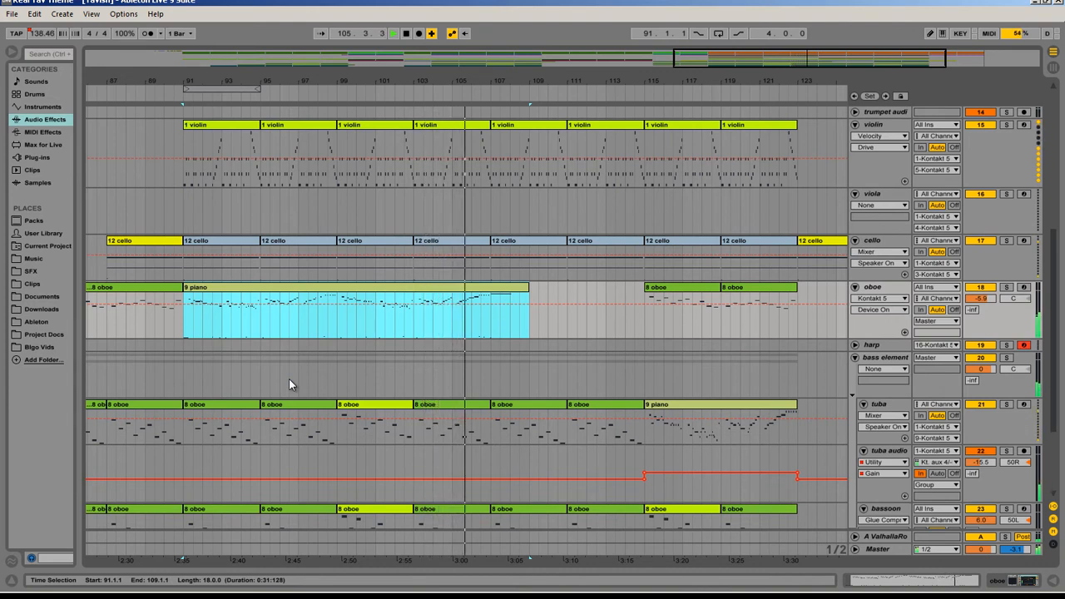
scroll(333, 323, "up", 3)
scroll(432, 323, "up", 2)
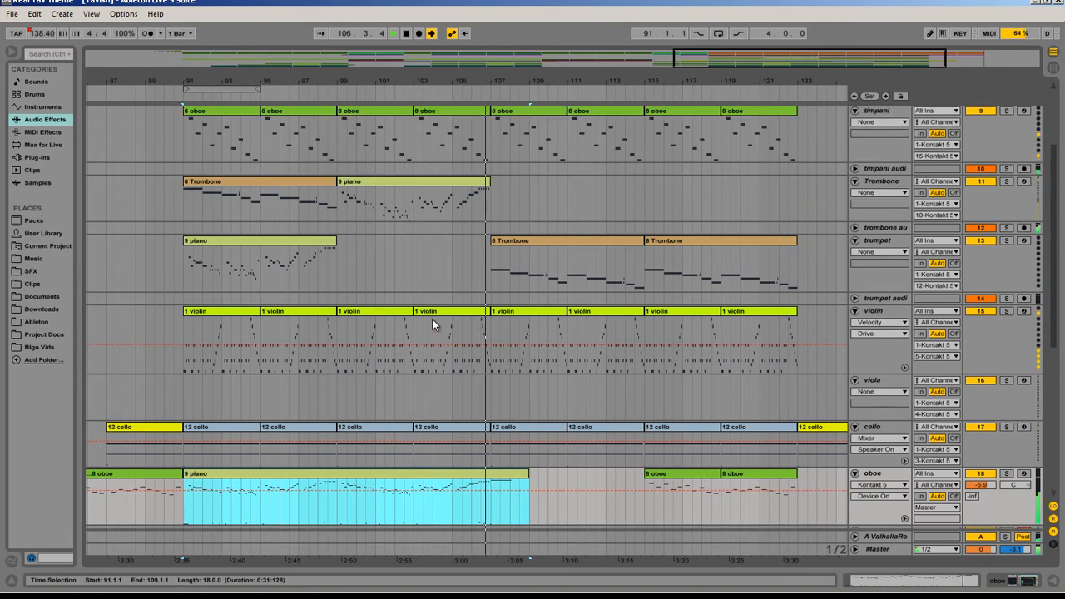
Step: Unfold the trombone audio and timpani audio tracks, and place the insert marker at 91.3.1 on the timpani track
left_click(855, 227)
left_click(855, 166)
scroll(513, 266, "up", 3)
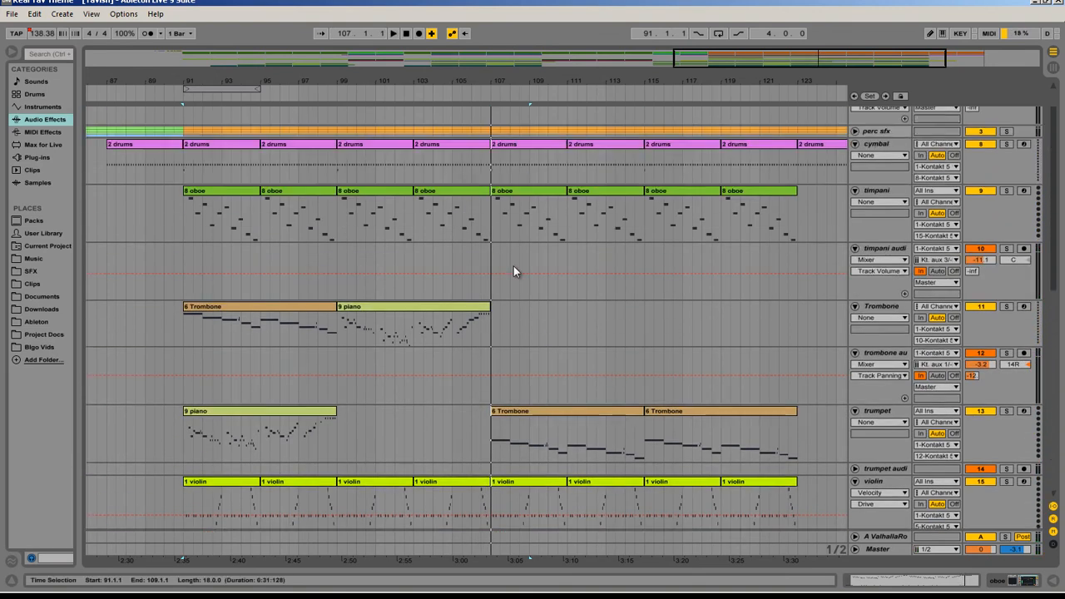
left_click(187, 232)
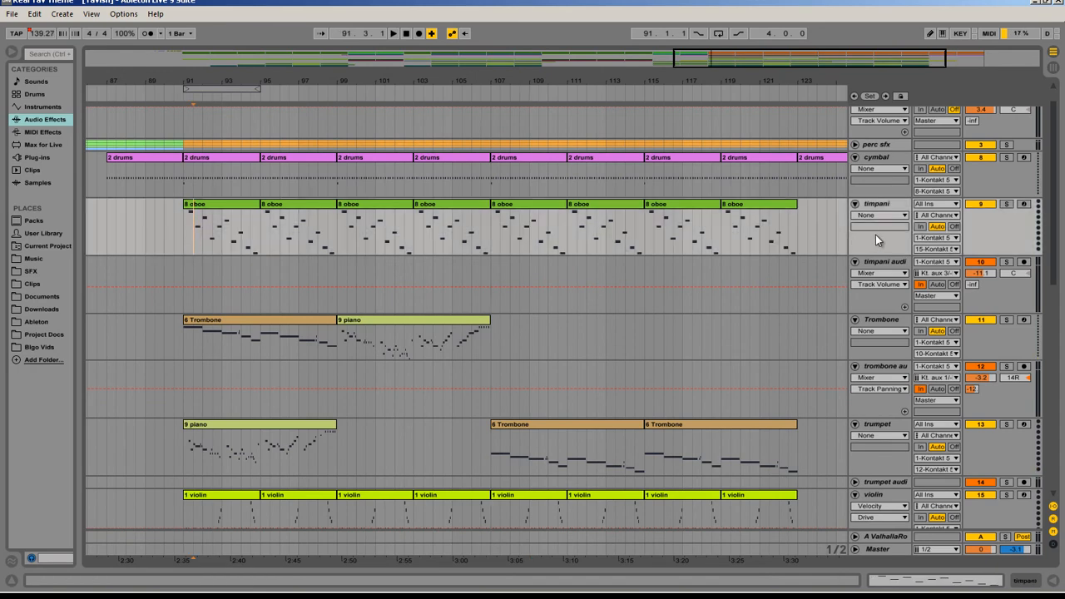
Step: Show the timpani audio track's effect chain and compare it with the timpani MIDI track's devices
left_click(884, 263)
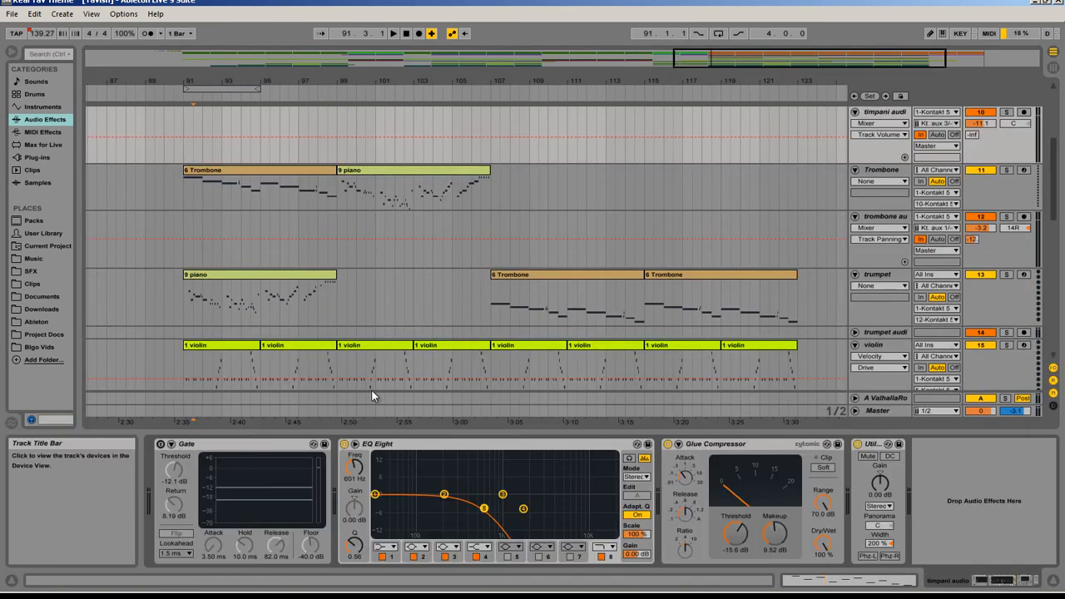
scroll(399, 188, "up", 5)
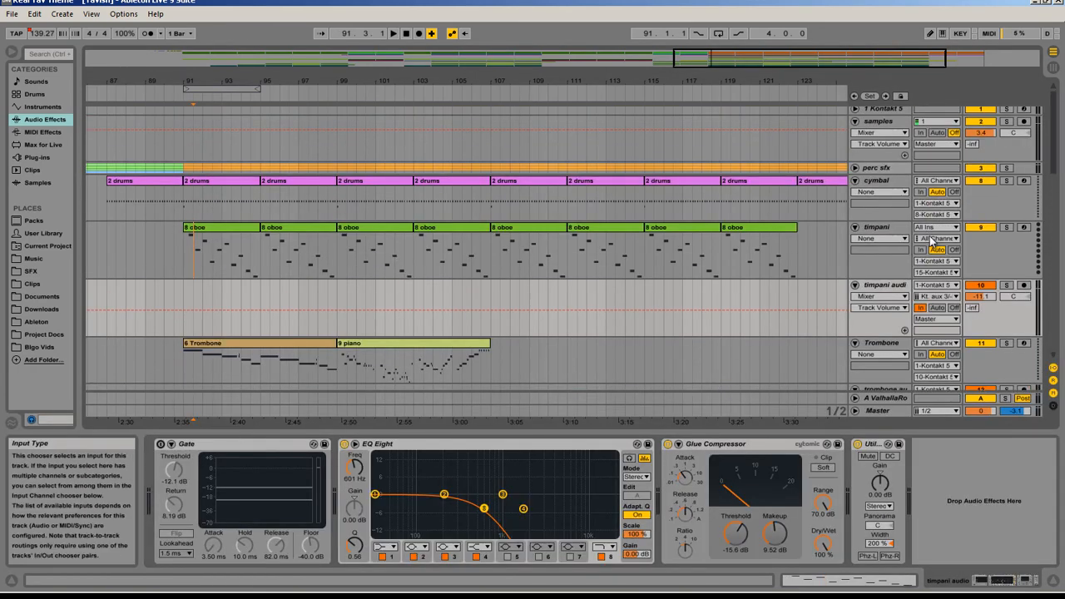
left_click(891, 285)
left_click(889, 231)
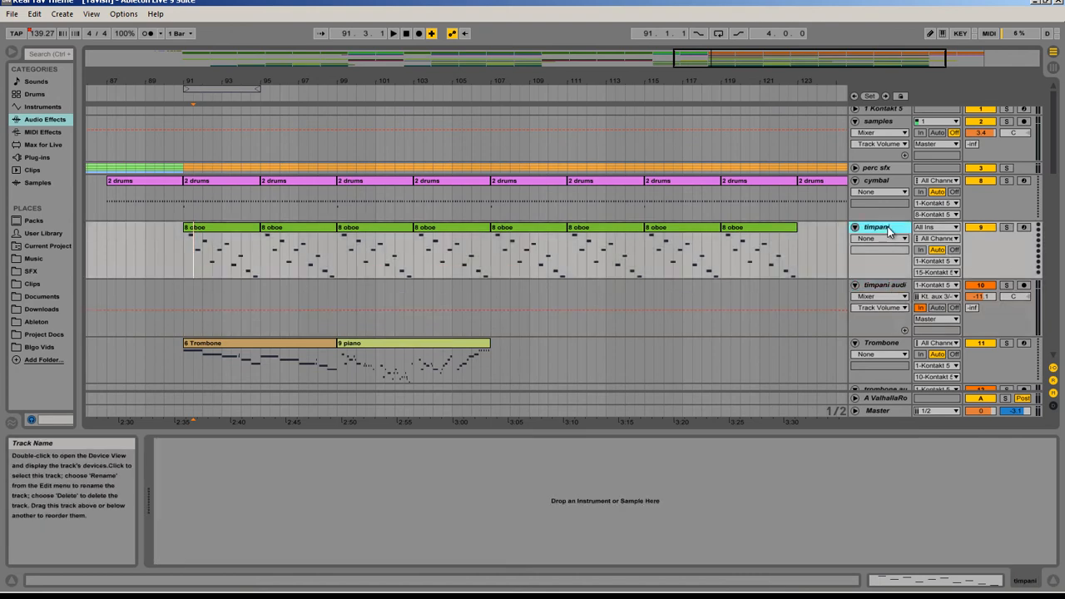
left_click(877, 286)
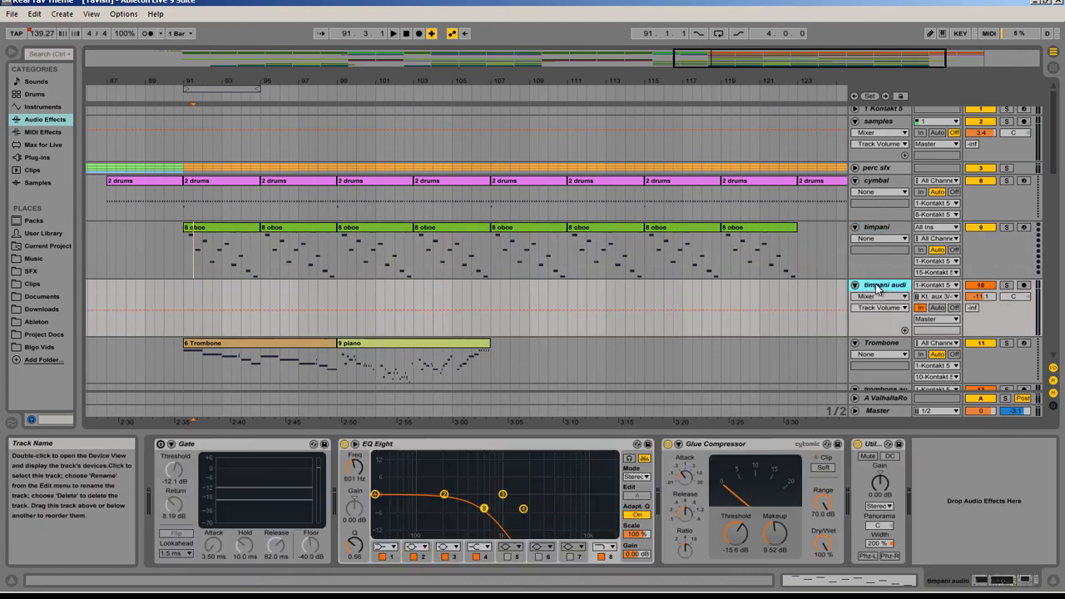
Step: Examine the timpani audio track's EQ Eight, Gate, Glue Compressor and Utility devices one by one
left_click(407, 451)
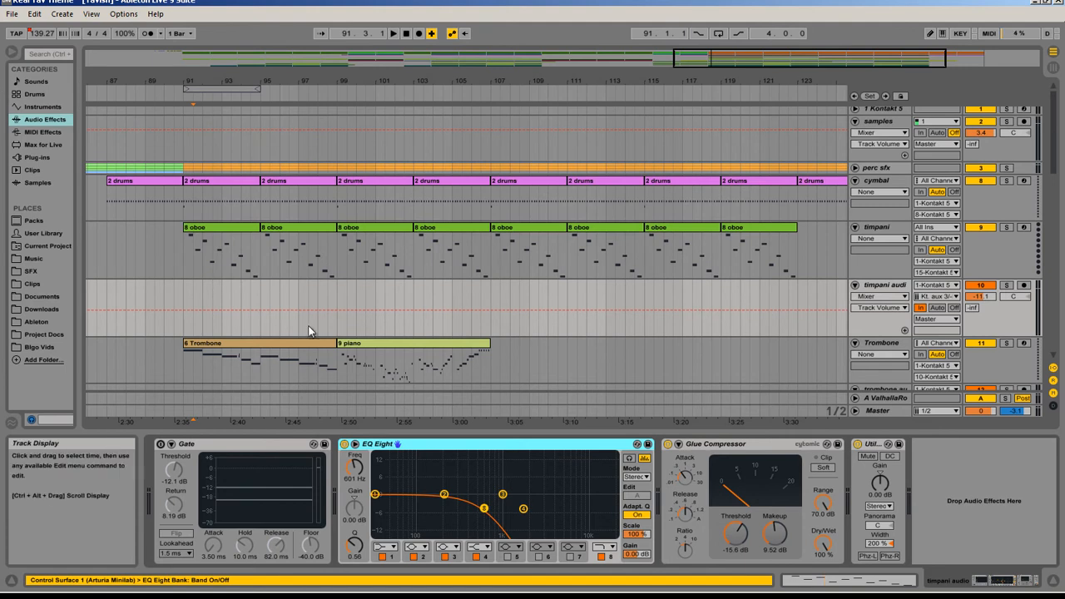
left_click(234, 447)
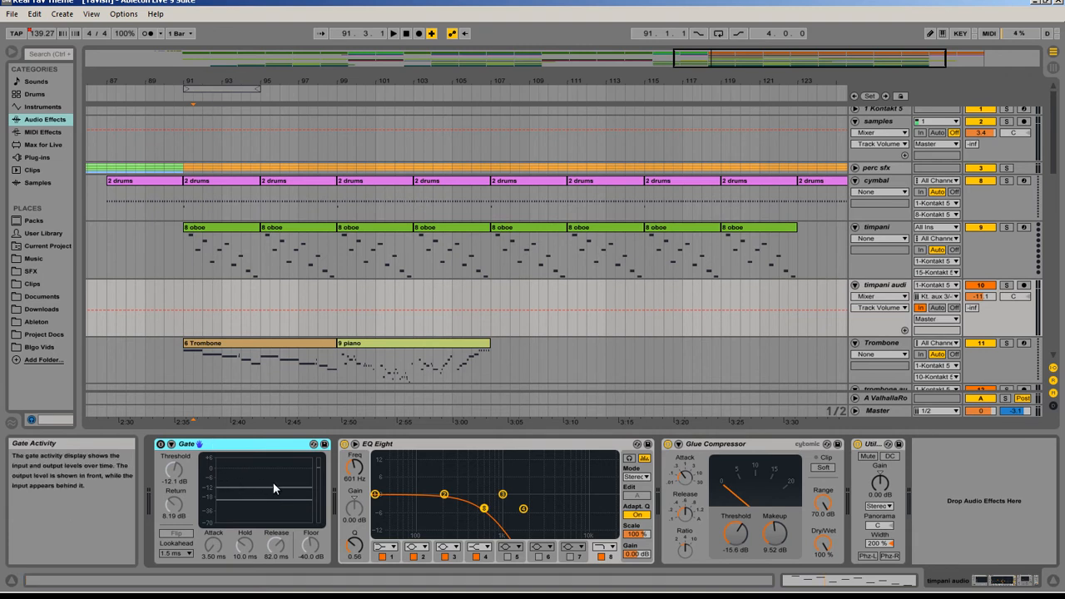
left_click(591, 515)
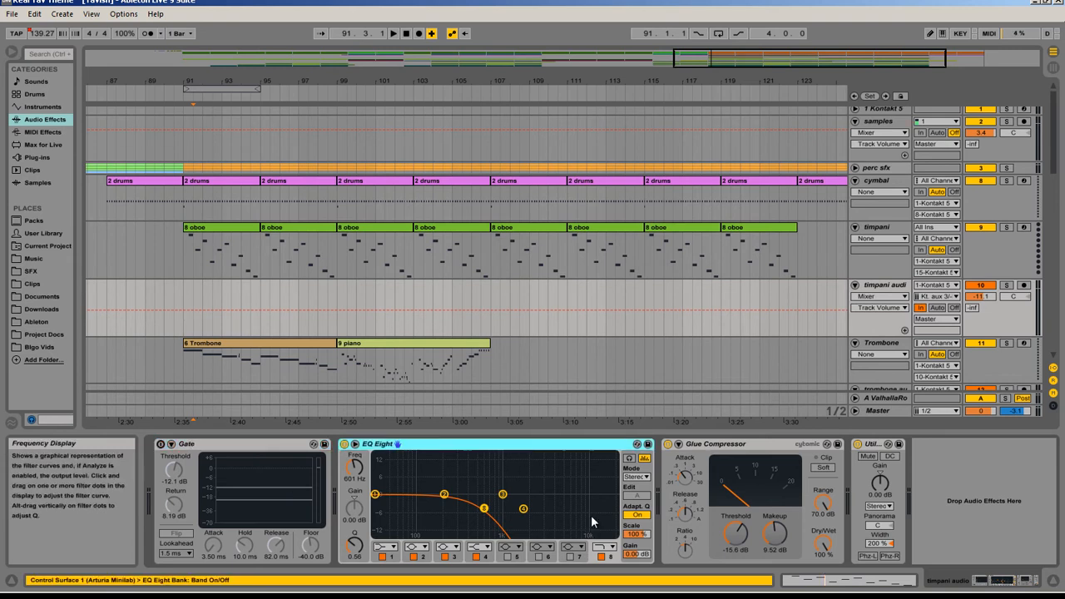
left_click(761, 447)
left_click(876, 445)
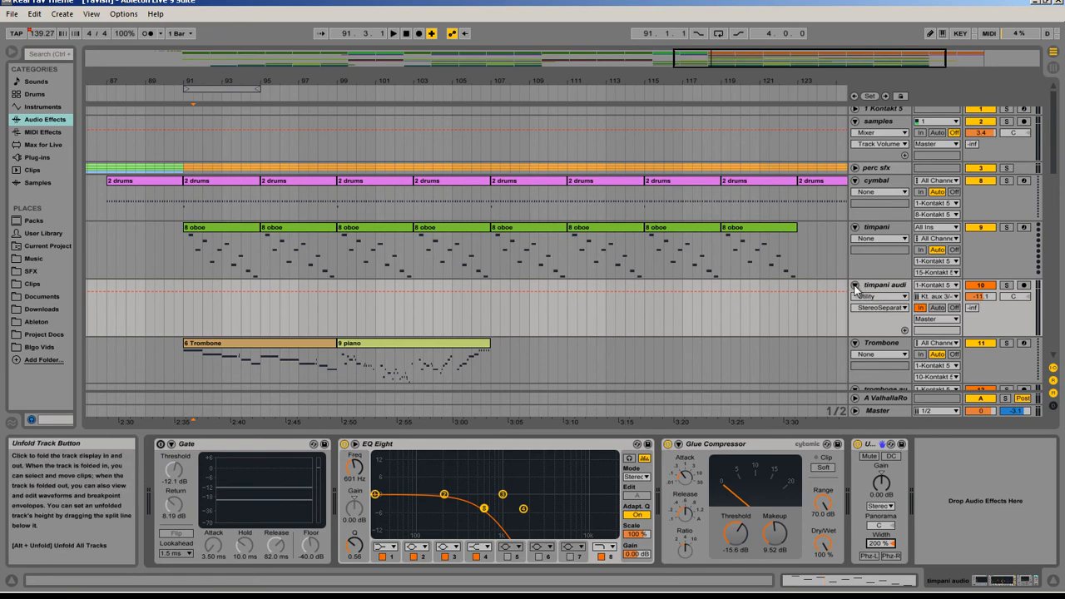
Step: Look through the brass tracks and show the trombone audio track's effect devices
scroll(761, 263, "down", 3)
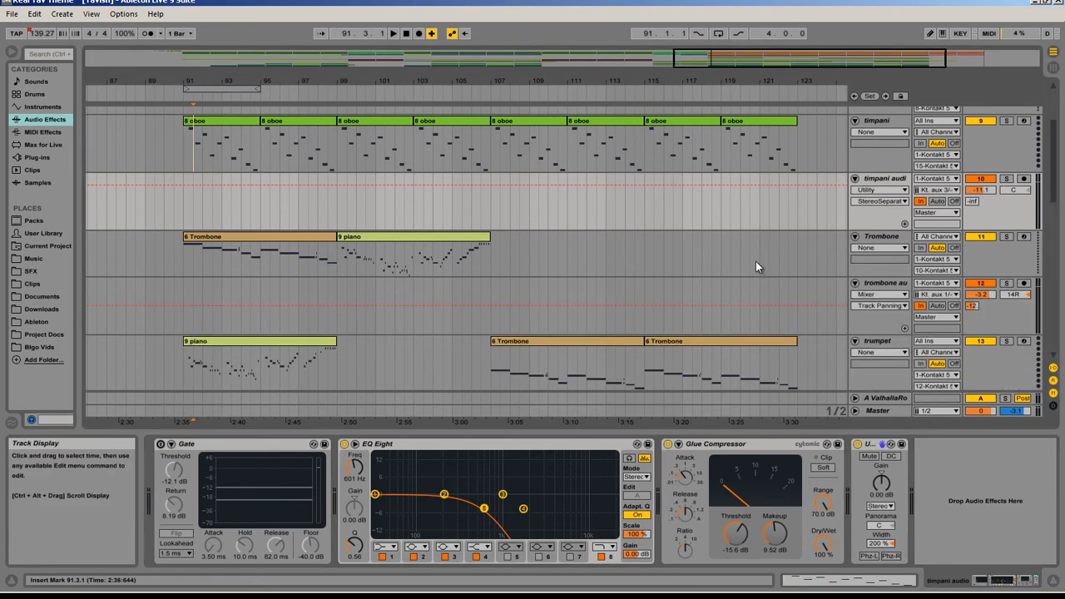
scroll(645, 257, "down", 3)
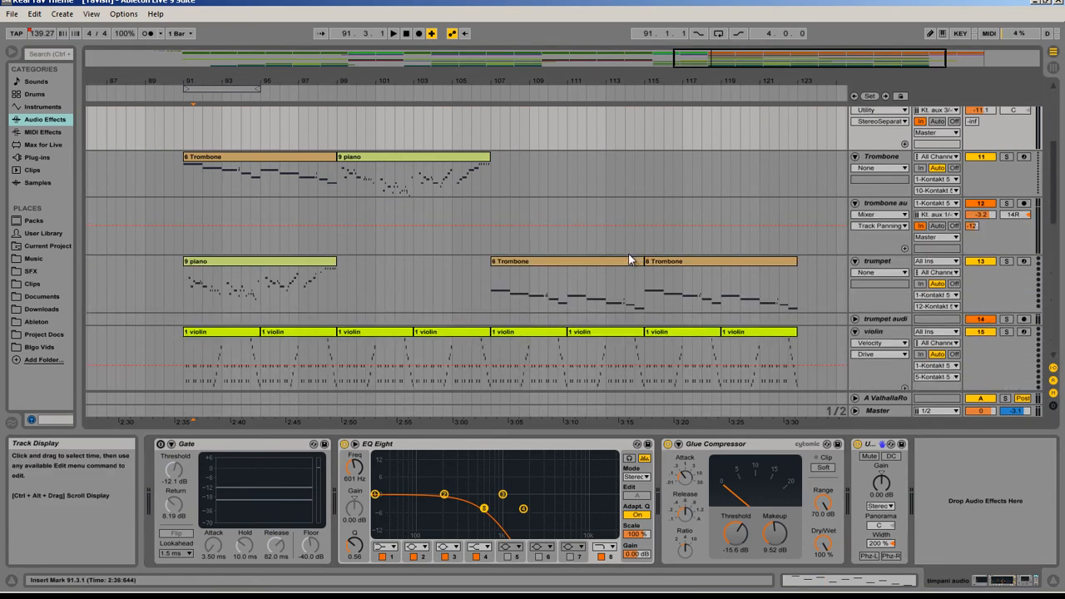
scroll(645, 256, "up", 3)
left_click(889, 298)
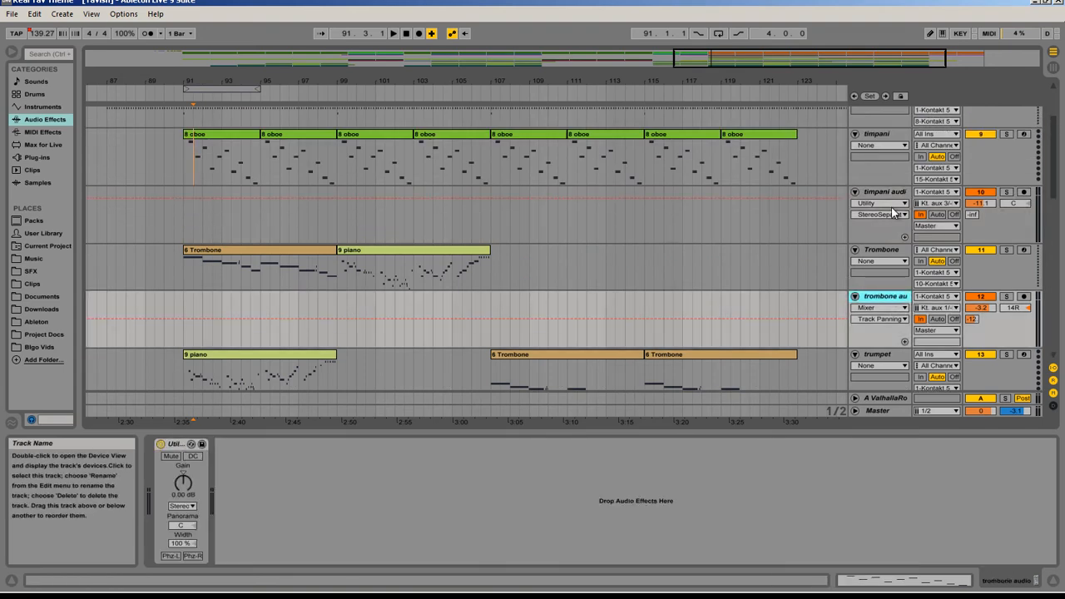
Step: Unfold the trumpet audio track and compare its Utility device with the trombone audio track's
scroll(575, 337, "down", 2)
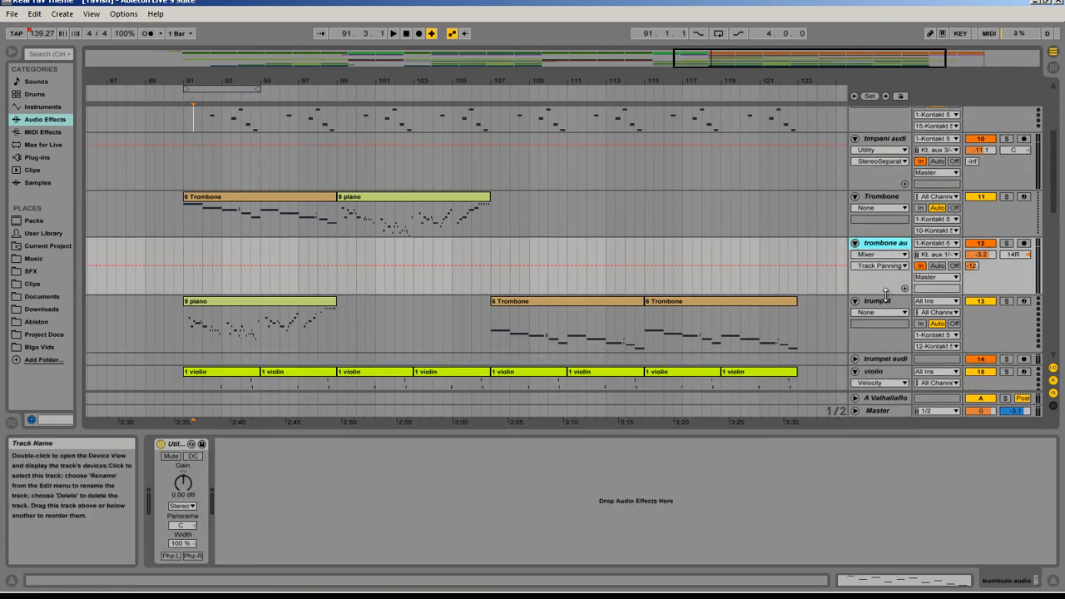
scroll(886, 297, "down", 1)
left_click(886, 332)
left_click(855, 332)
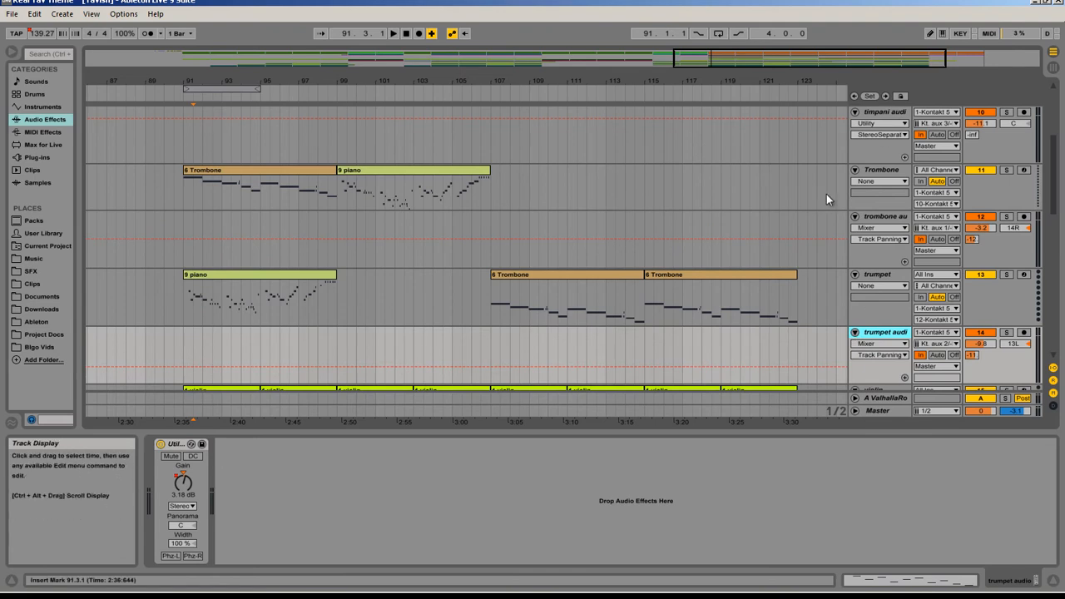
scroll(884, 322, "down", 1)
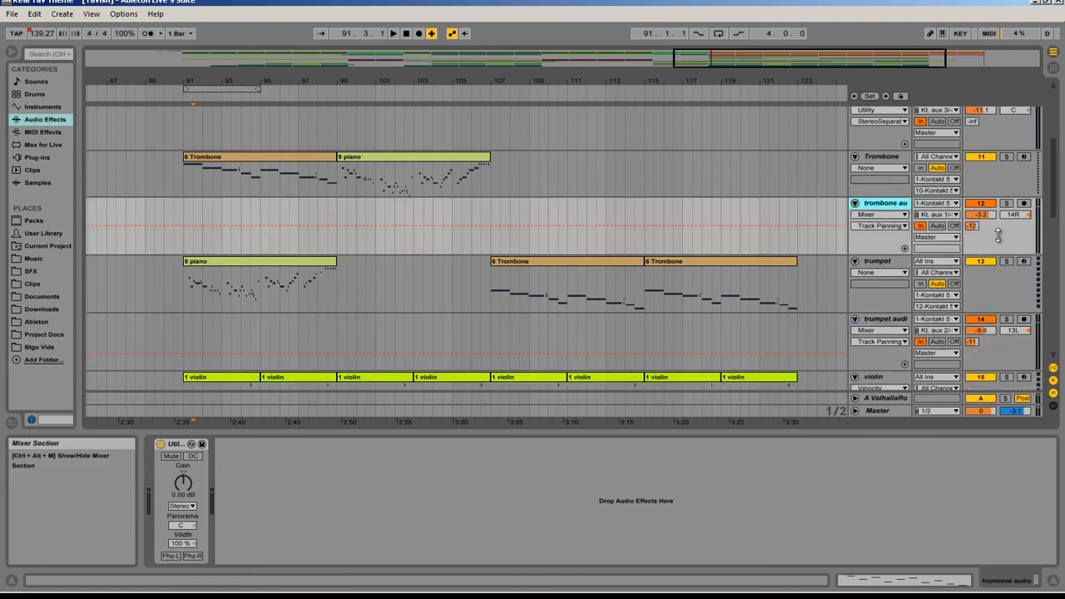
left_click(988, 245)
Step: Unfold the A-ValhallaRoom return track to view its device and automation lane, and fold it back
left_click(856, 397)
left_click(883, 391)
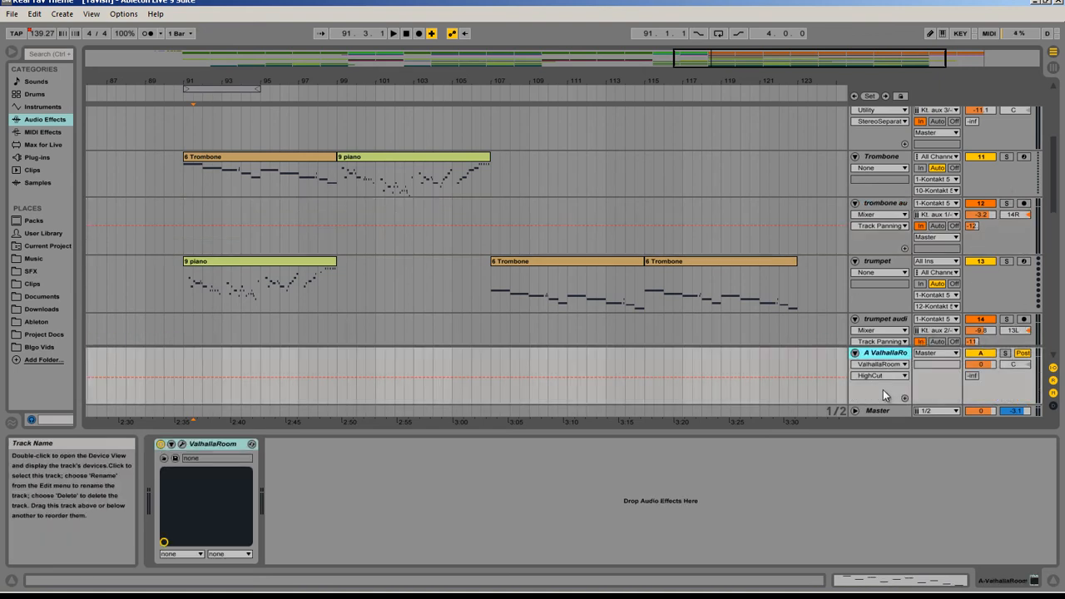
left_click(855, 353)
Step: Look through the timpani, brass, string and bass tracks of the arrangement
scroll(575, 283, "down", 2)
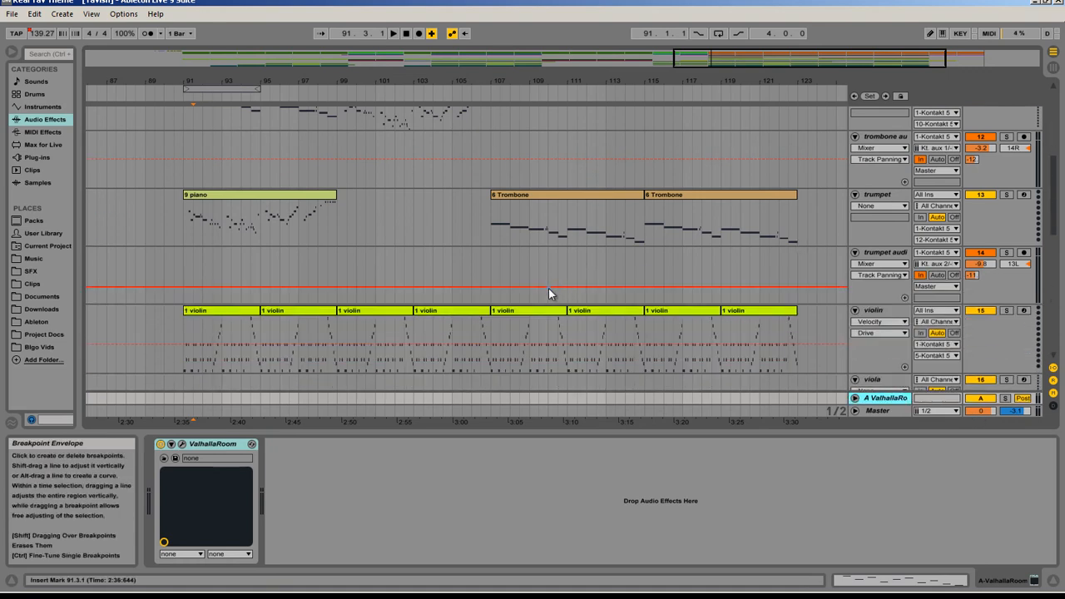
scroll(548, 288, "up", 3)
scroll(547, 288, "down", 4)
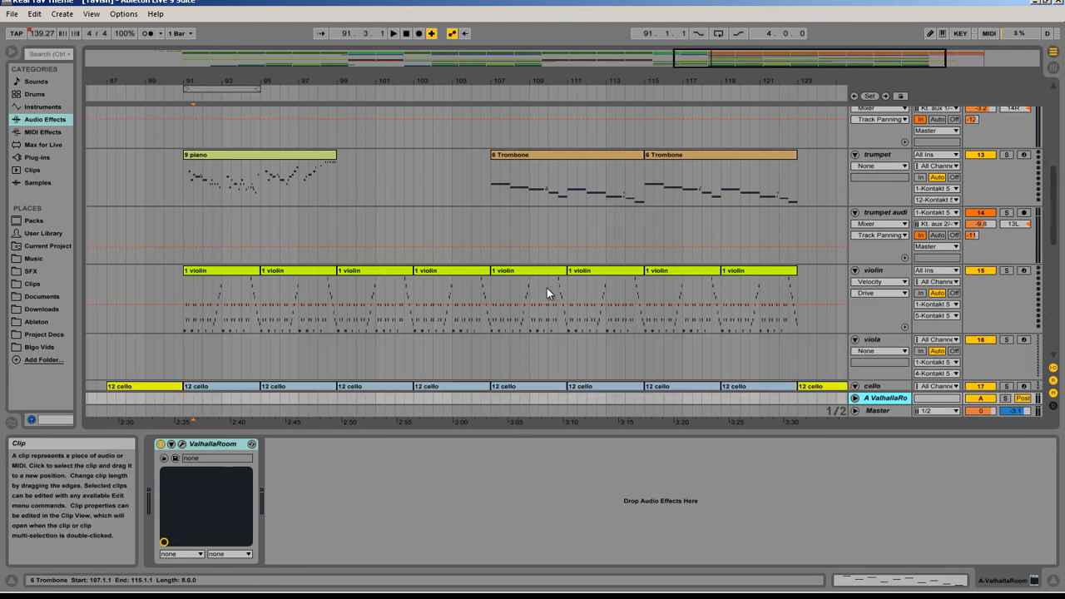
scroll(565, 291, "up", 3)
scroll(824, 199, "up", 3)
scroll(858, 208, "down", 3)
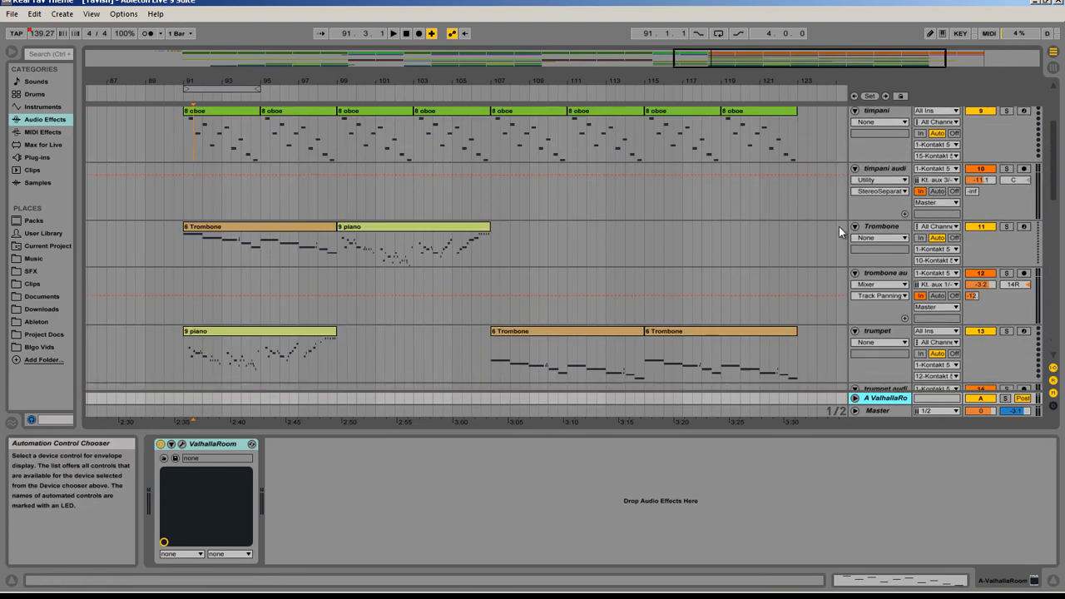
scroll(441, 251, "down", 8)
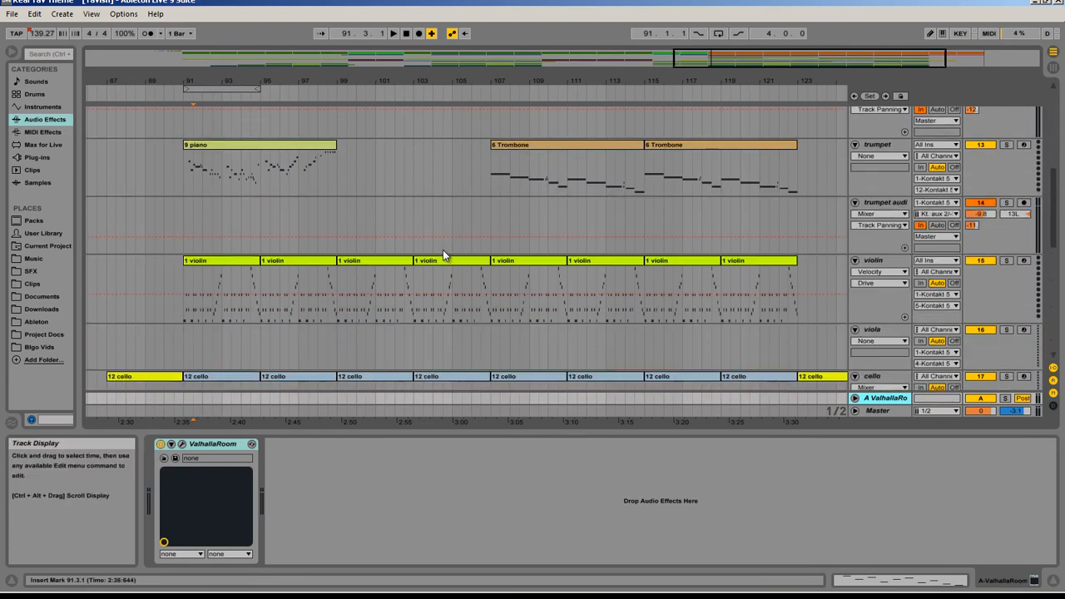
scroll(813, 260, "down", 5)
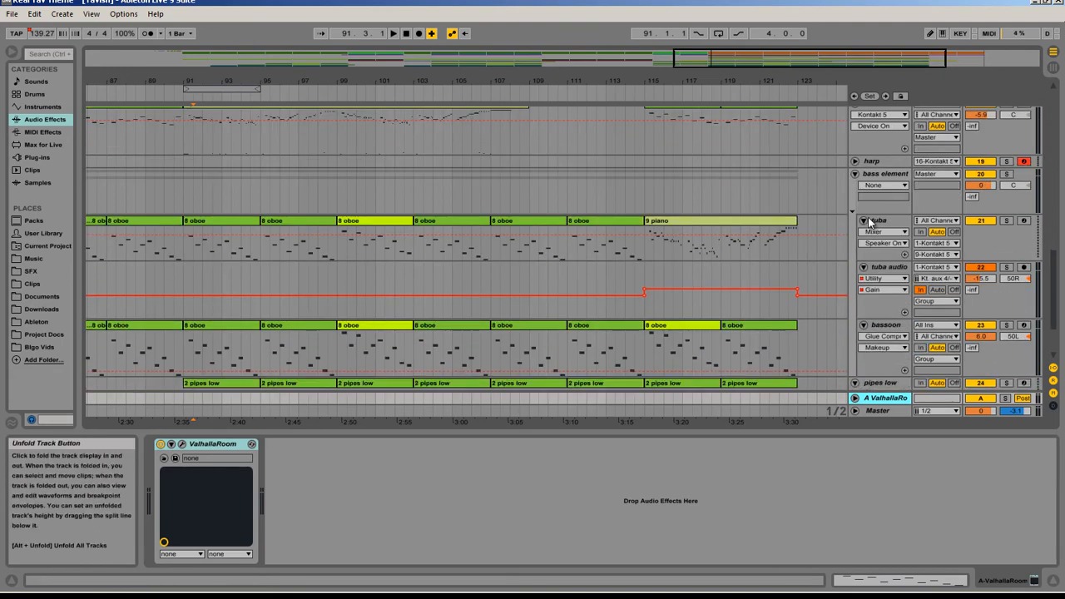
Step: Show the tuba audio track's effect chain and examine its Utility gain control
scroll(878, 210, "down", 2)
left_click(883, 201)
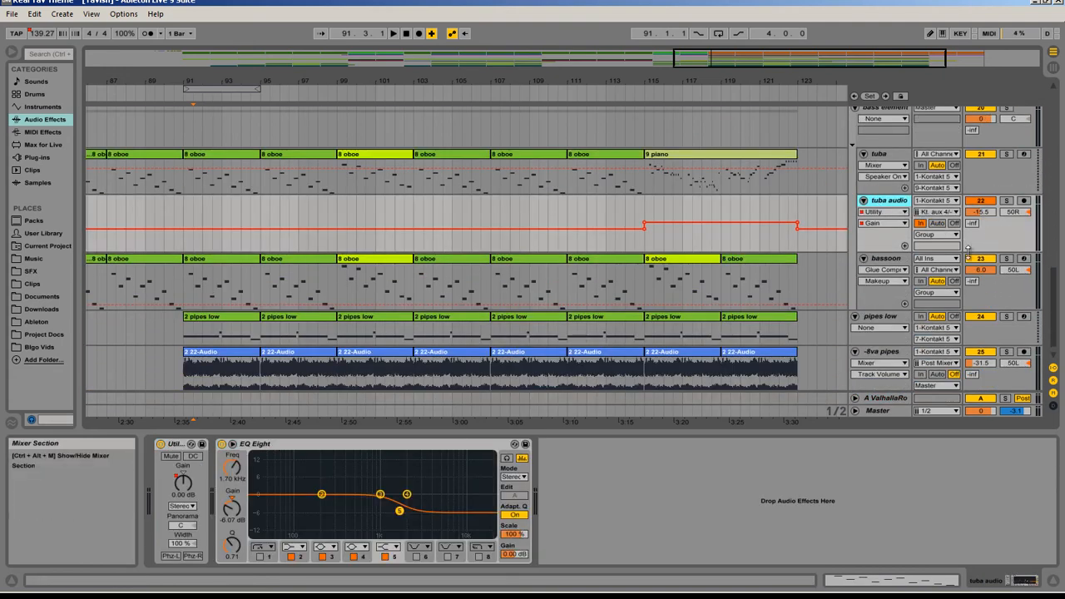
left_click(184, 488)
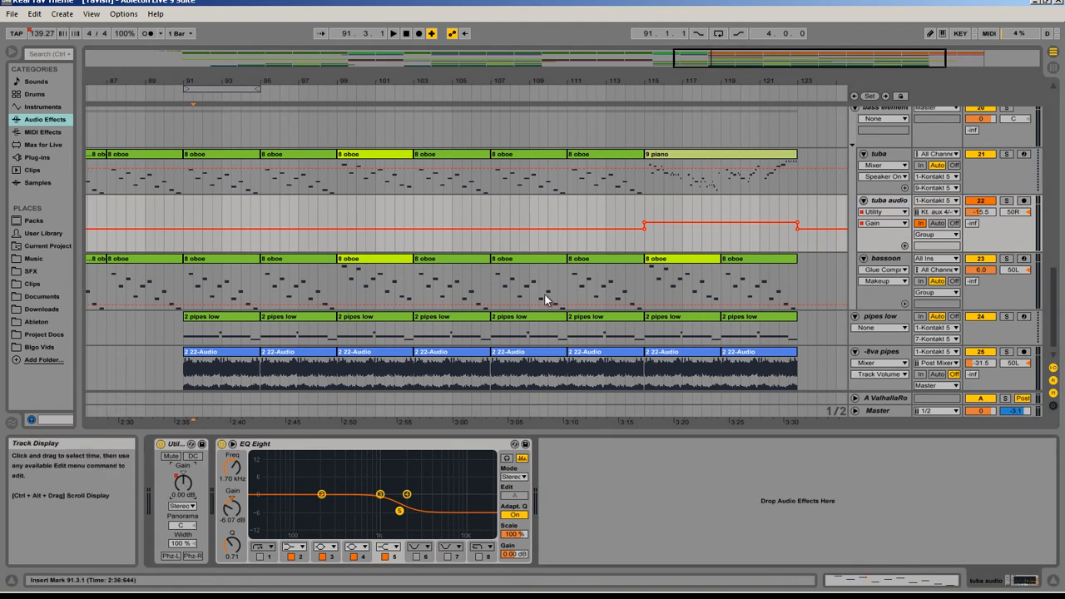
Step: Audition the arrangement from 115.1.1, where the tuba's 9 piano clip starts, and stop playback
left_click(651, 178)
key("space")
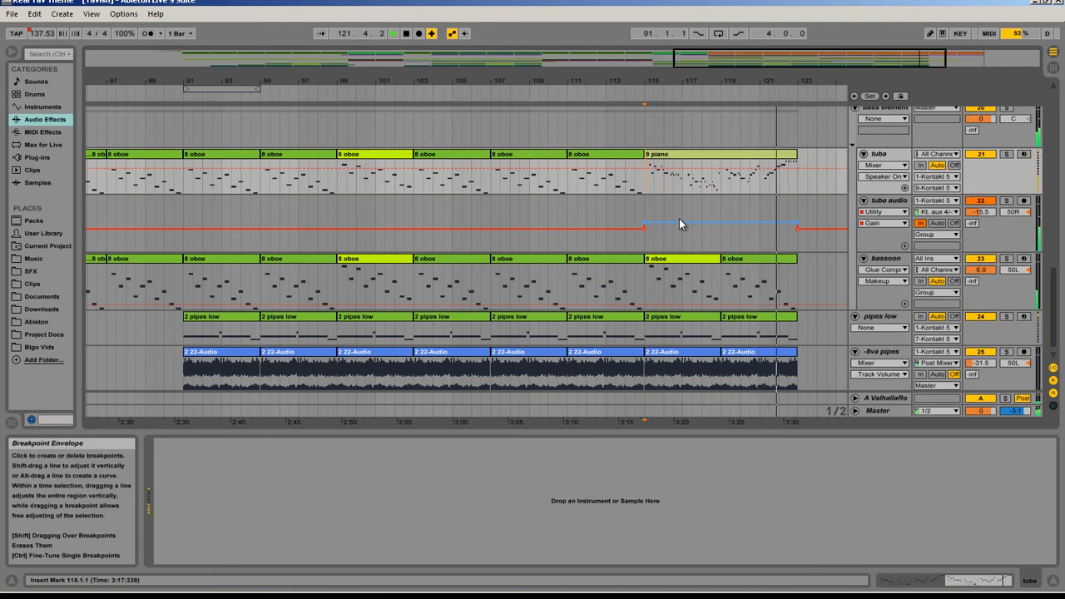
key("space")
Step: Play the arrangement from 103.1.1 on the tuba audio track while viewing the bass, oboe and cello tracks
left_click(417, 208)
key("space")
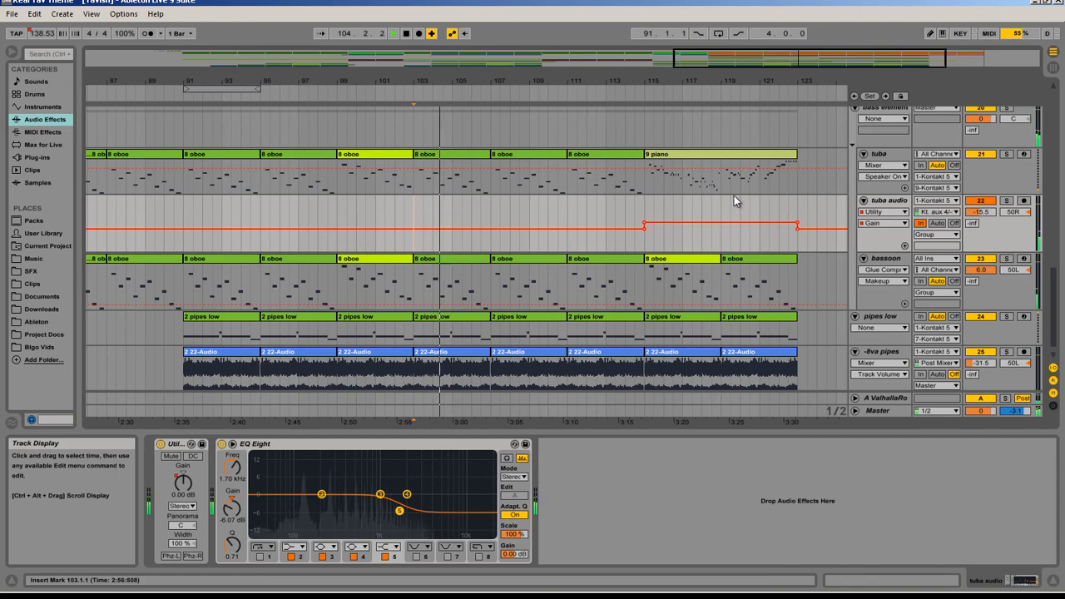
scroll(734, 195, "down", 1)
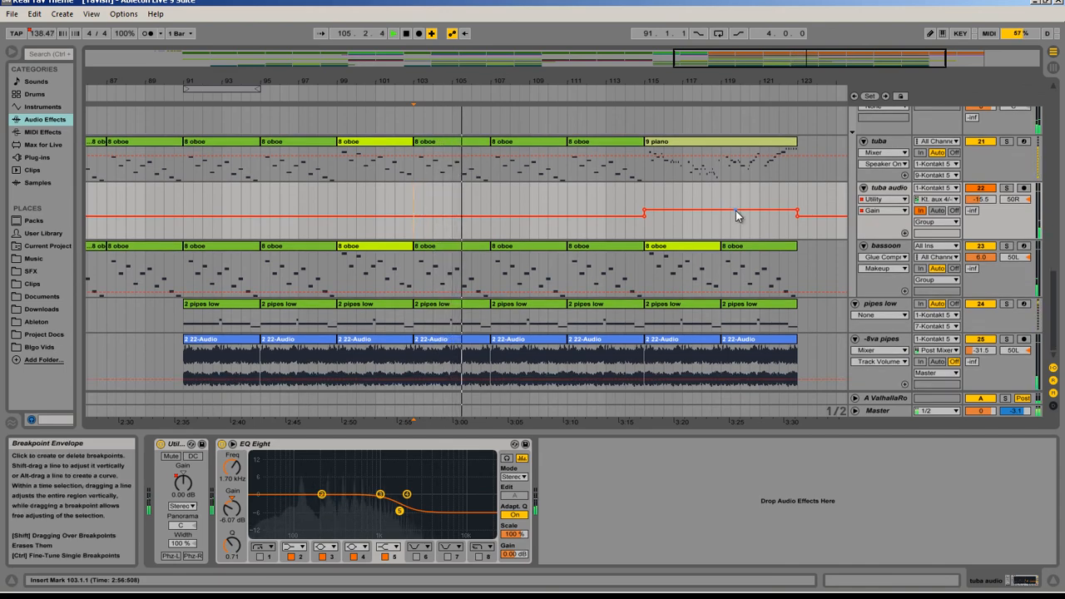
scroll(736, 210, "up", 3)
scroll(736, 211, "up", 3)
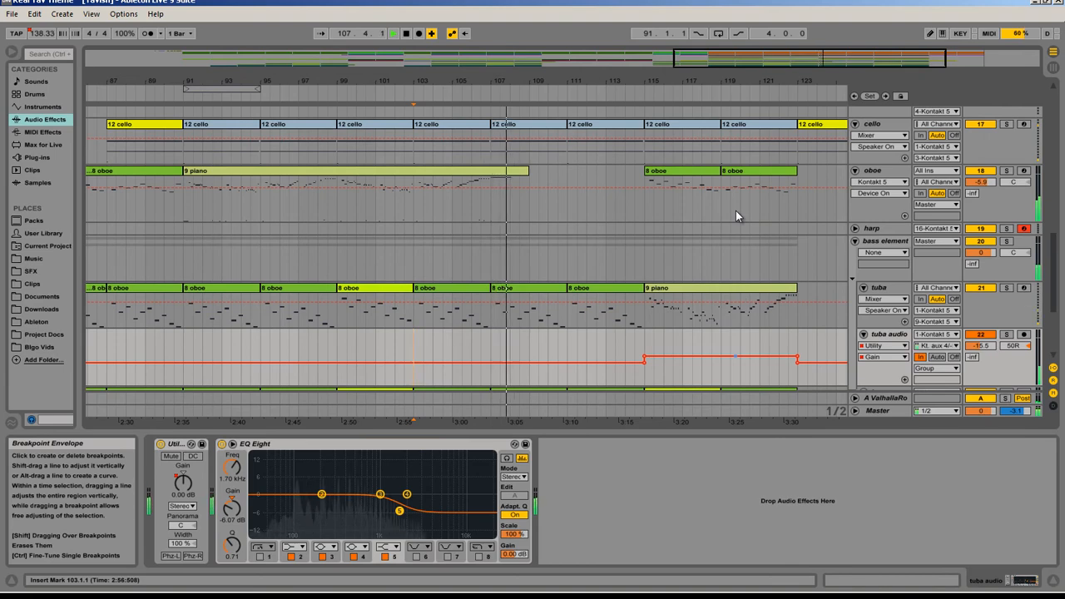
Step: In the tuba track's 9 piano clip, show the 11 - Expression envelope and extend its ramp to peak at bar 9
double_click(684, 293)
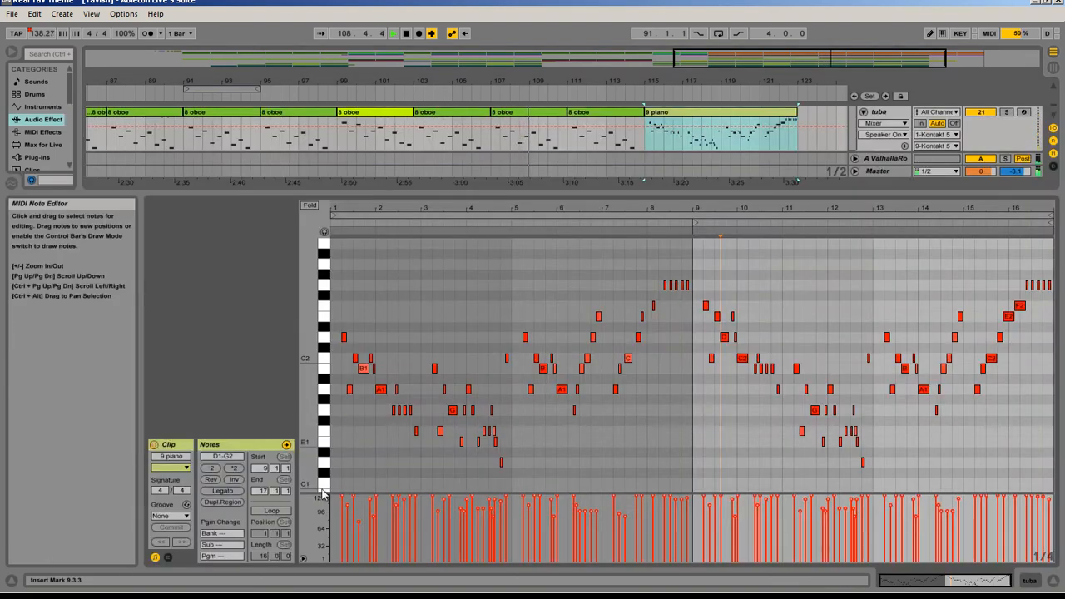
left_click(169, 558)
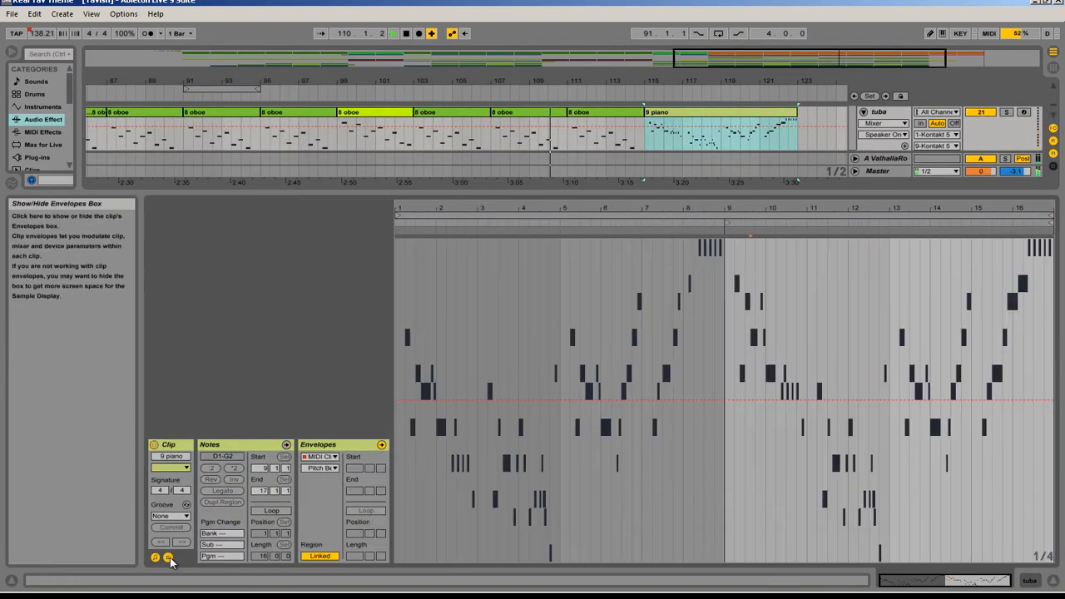
left_click(320, 468)
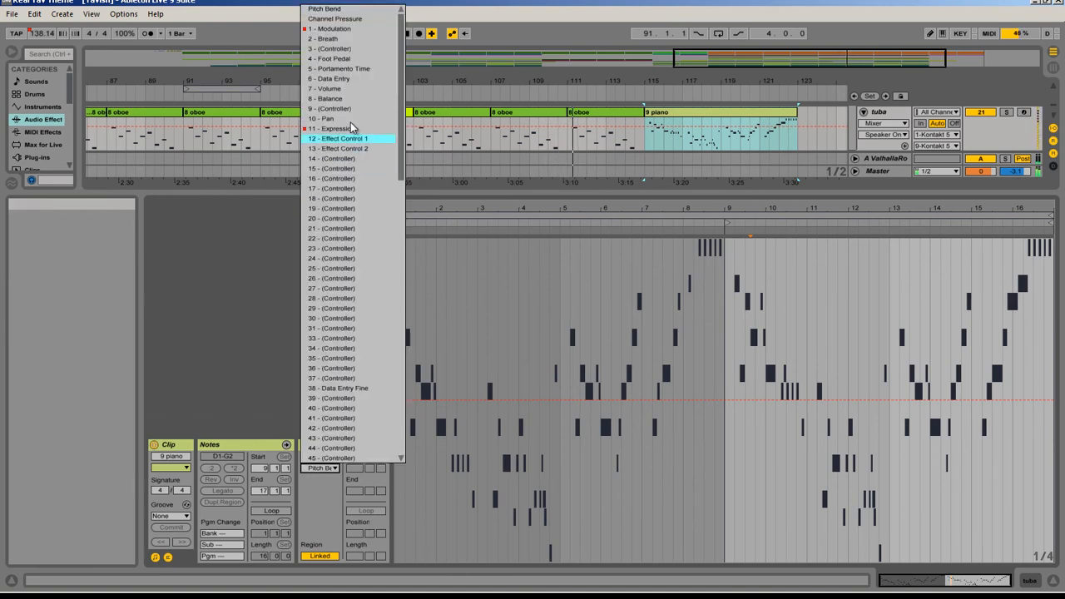
left_click(351, 134)
left_click(321, 470)
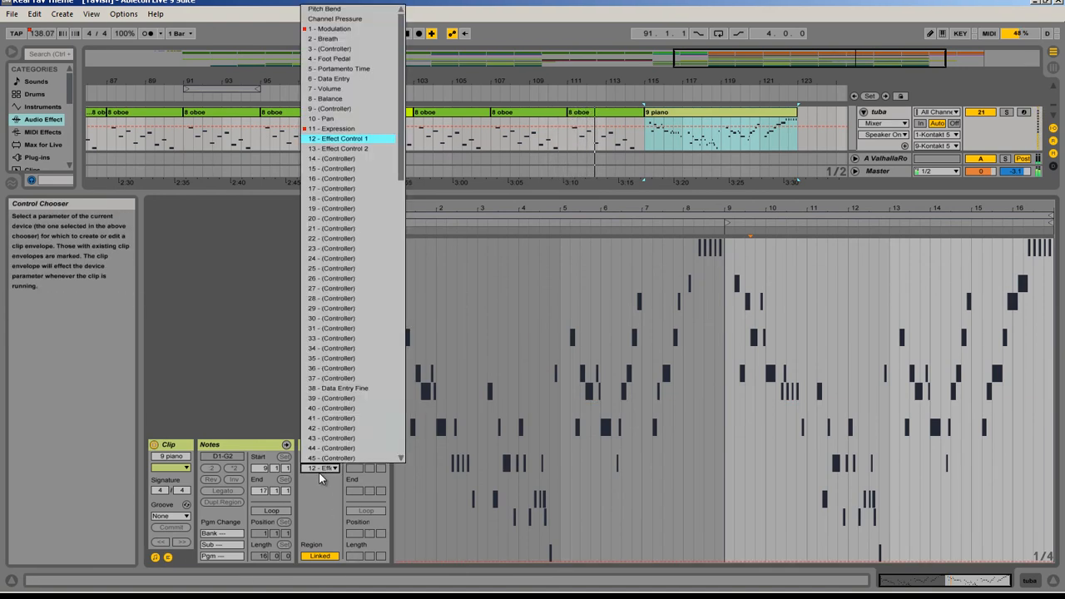
left_click(312, 127)
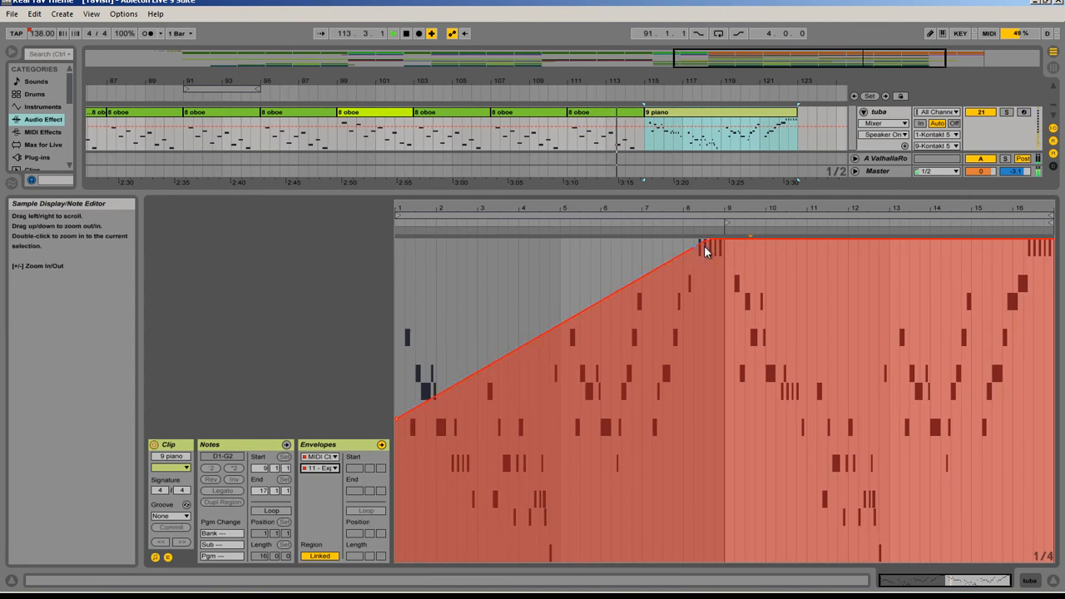
mouse_move(709, 240)
left_mouse_down()
mouse_move(728, 244)
mouse_move(713, 238)
left_mouse_up()
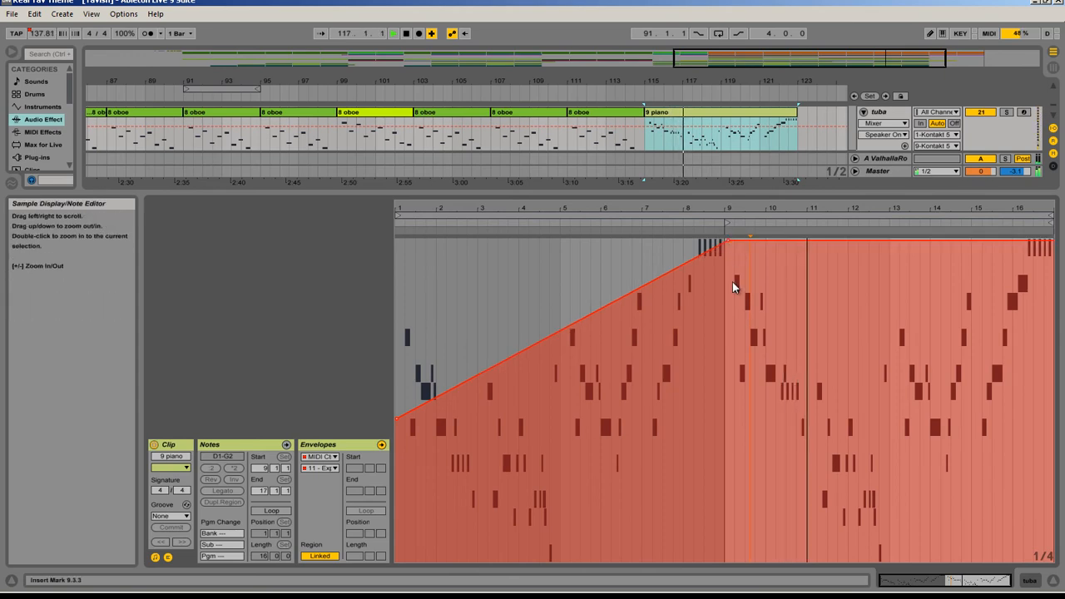
Step: Hide the clip detail view and raise the tuba audio track's Utility Gain automation between bars 115 and 123
key("ctrl+alt+l")
scroll(583, 358, "down", 5)
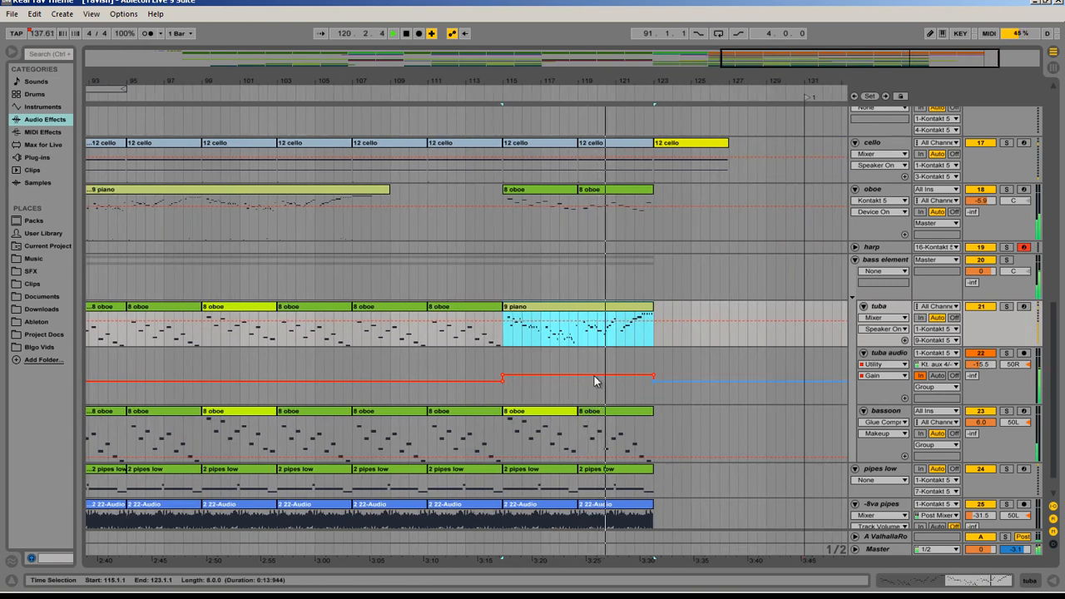
left_click(520, 371)
left_click(520, 371)
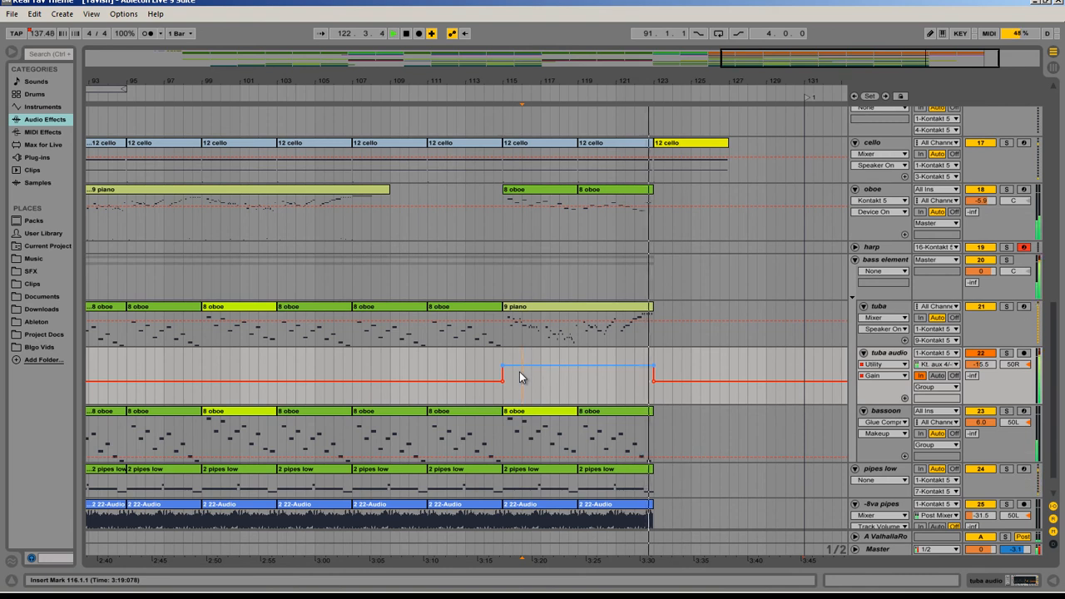
Step: Show the whole arrangement and loop the range from 15.1.1 to 131.1.1 selected on the cymbal track
scroll(541, 281, "up", 3)
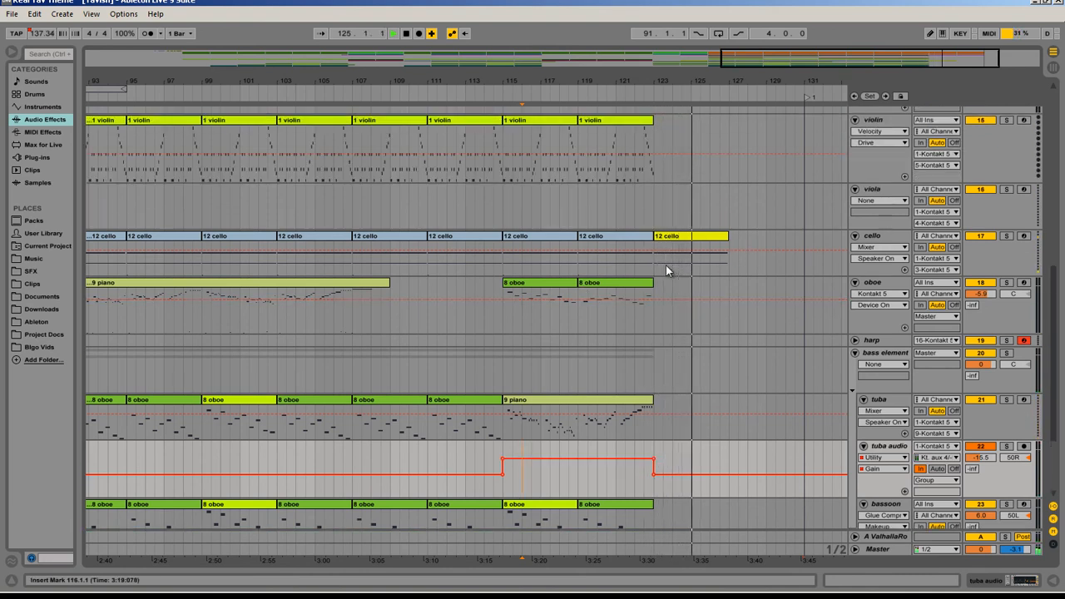
scroll(666, 264, "up", 15)
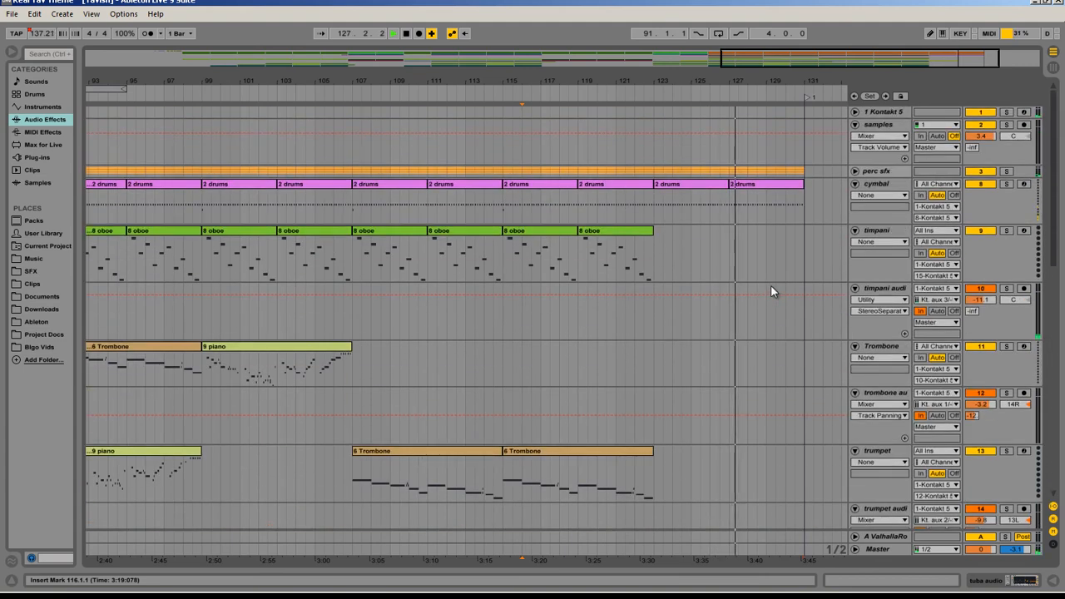
left_click_drag(795, 63, 333, 64)
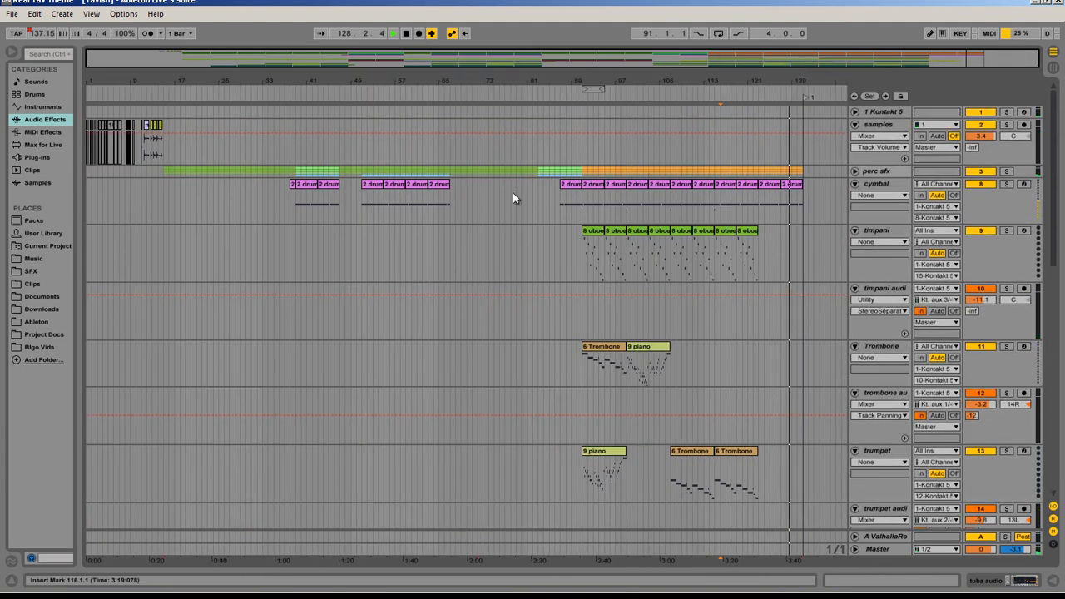
left_click_drag(162, 193, 802, 188)
key("ctrl+l")
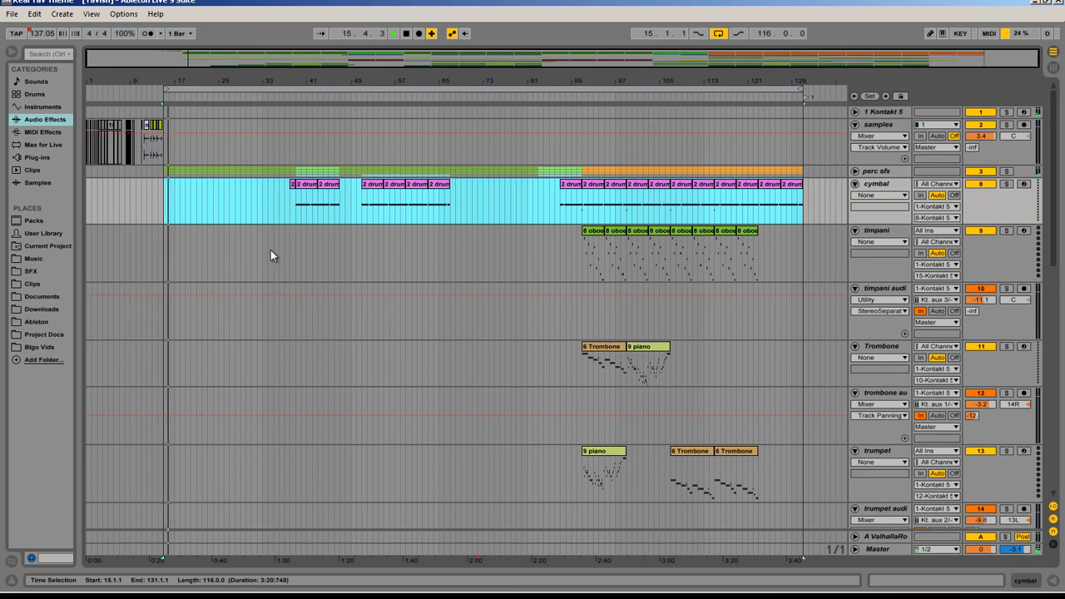
Step: Show the Master track's effect chain and unfold its Mix Gel and Mastering - gentle limiter devices
scroll(176, 342, "down", 6)
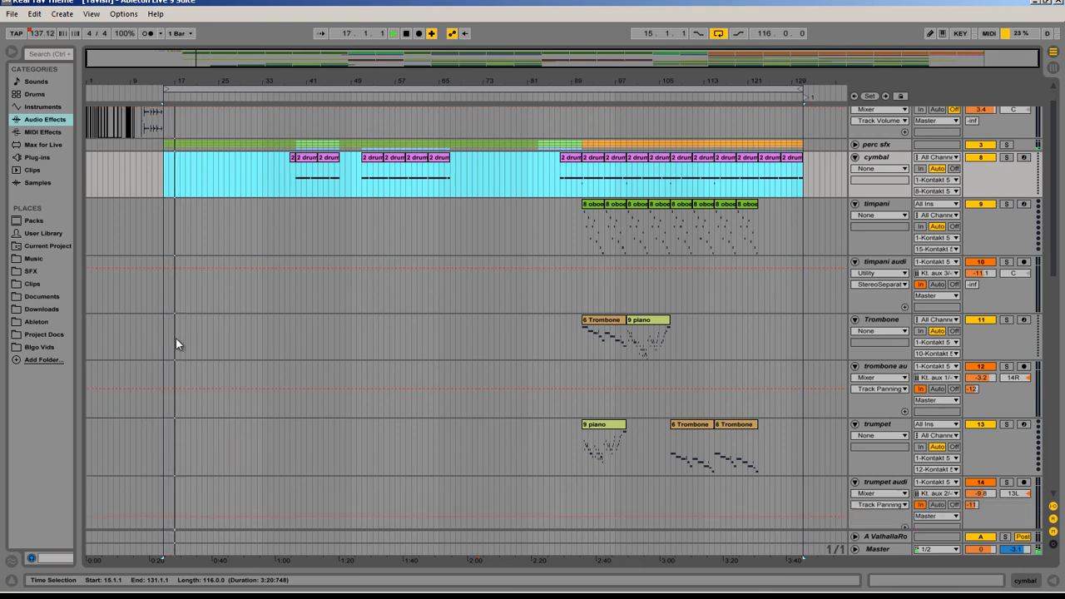
scroll(267, 317, "down", 3)
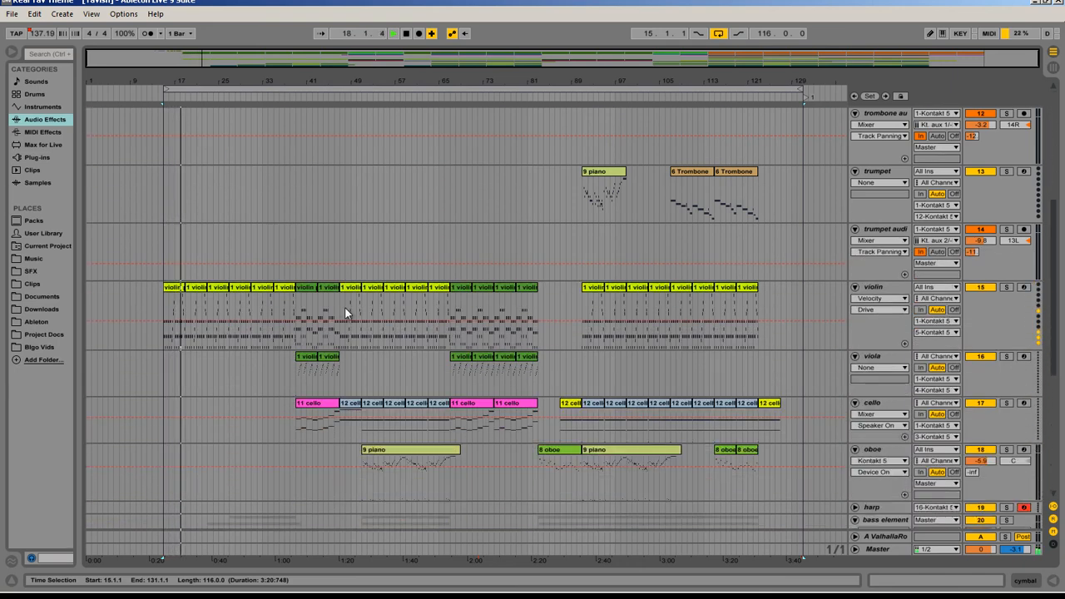
scroll(341, 287, "down", 9)
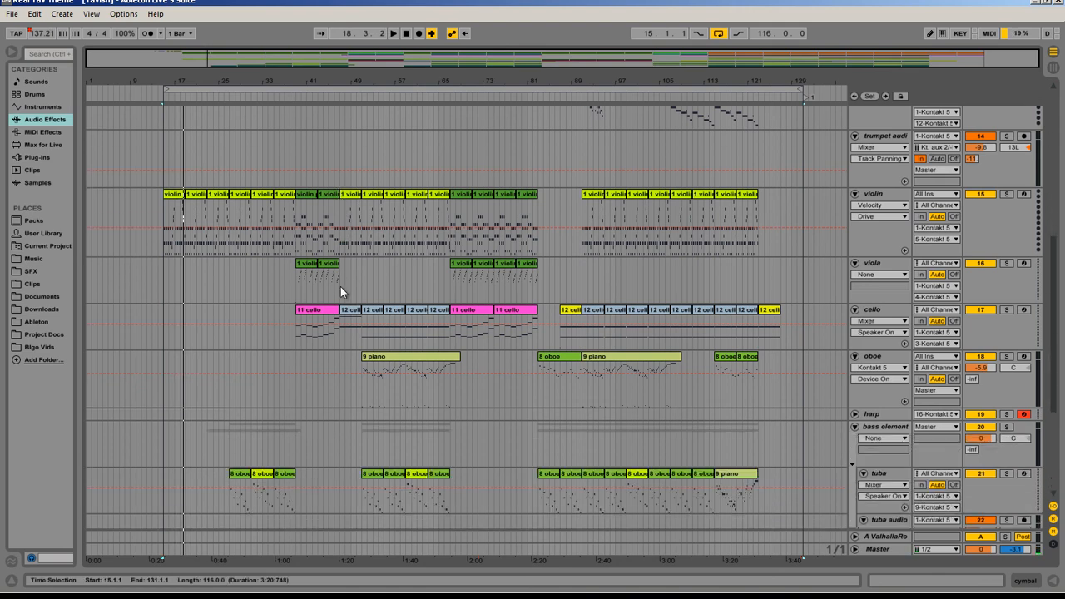
scroll(323, 319, "down", 2)
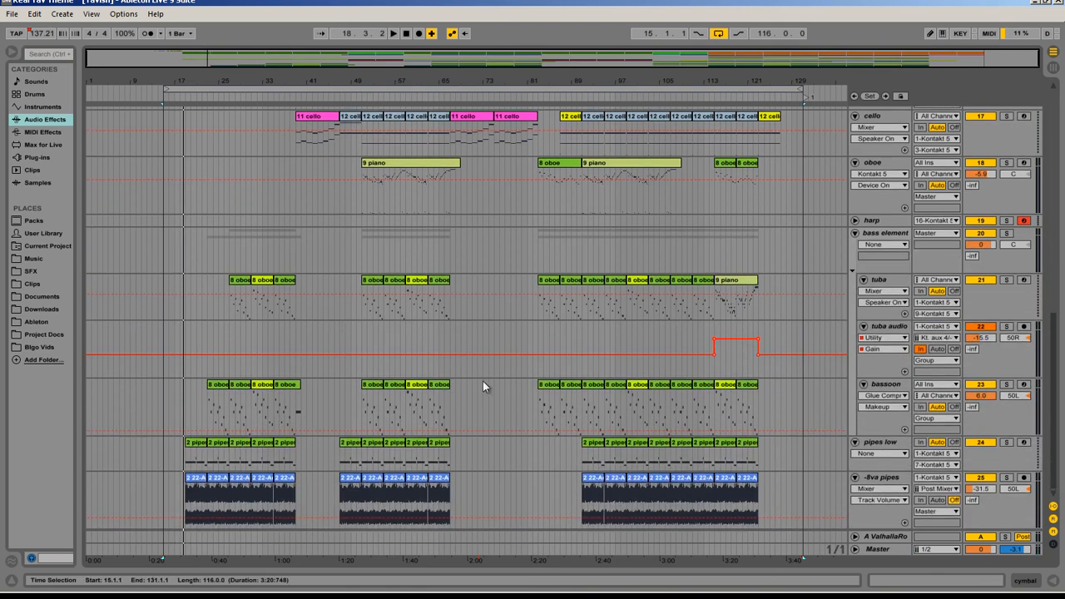
double_click(870, 549)
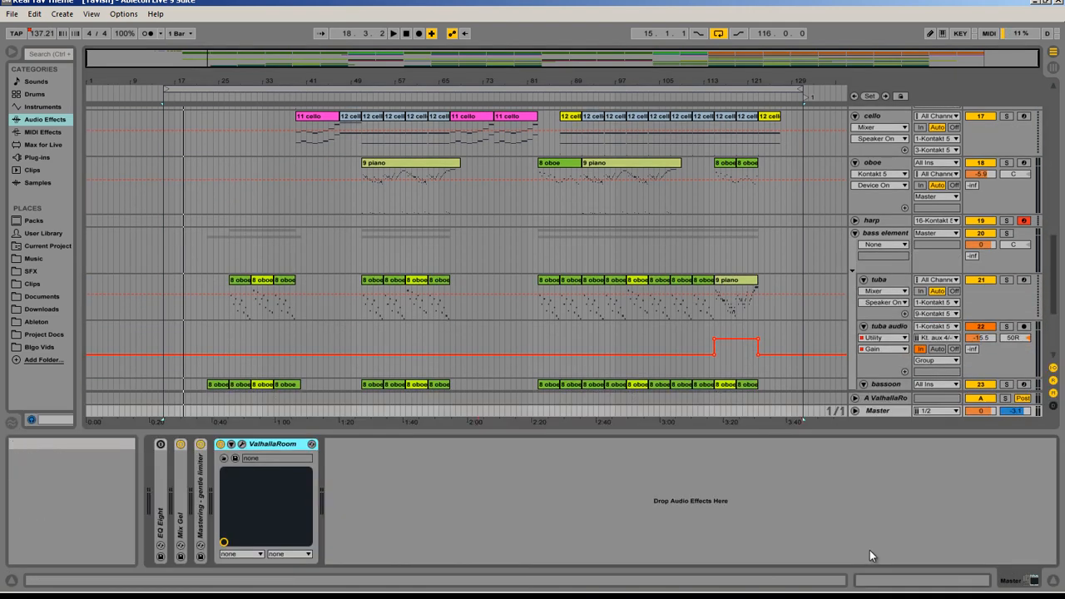
double_click(183, 499)
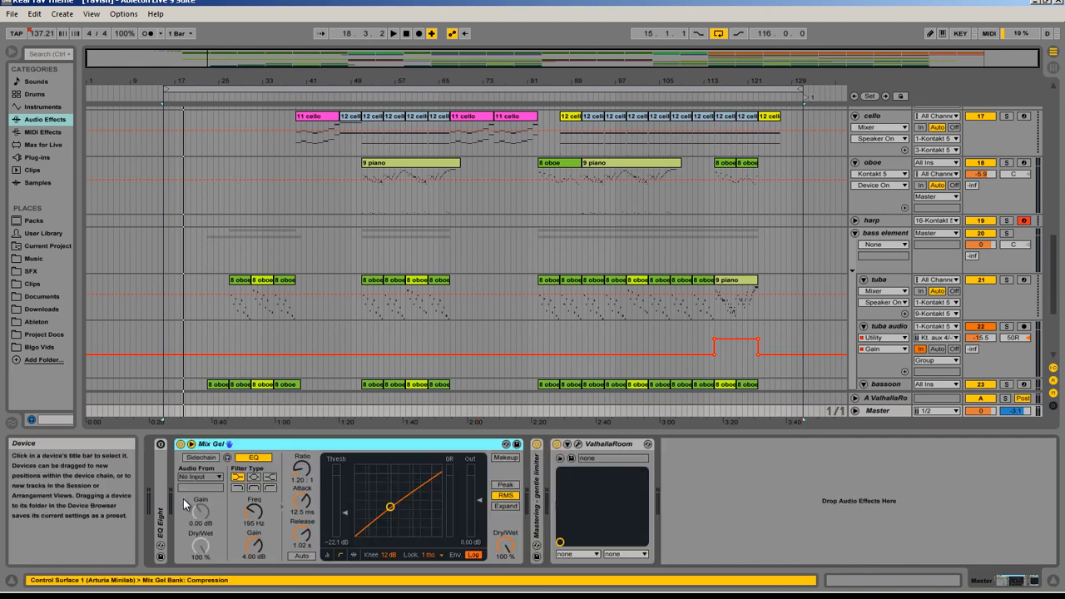
double_click(540, 480)
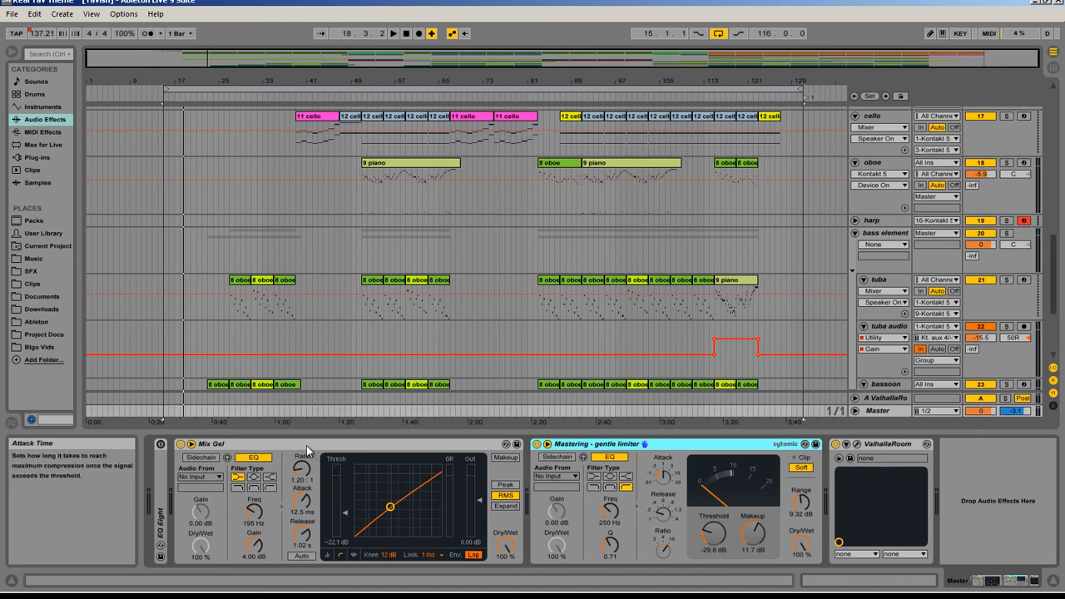
Step: Fold the Master track's Mix Gel and Mastering - gentle limiter devices, and hide the device detail view to reveal more arrangement tracks
double_click(364, 444)
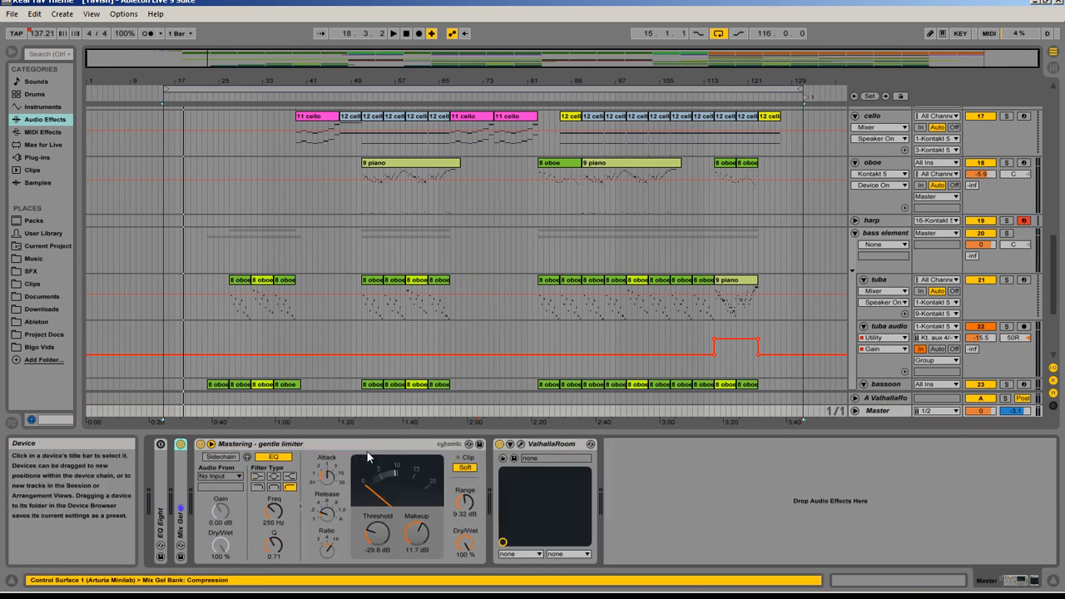
double_click(367, 445)
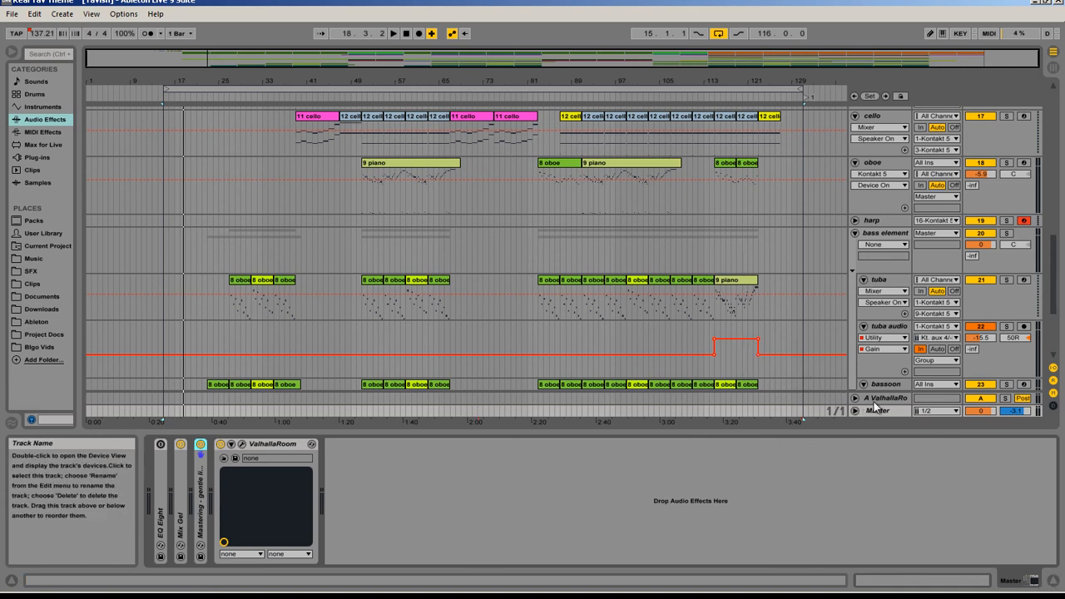
mouse_move(1062, 593)
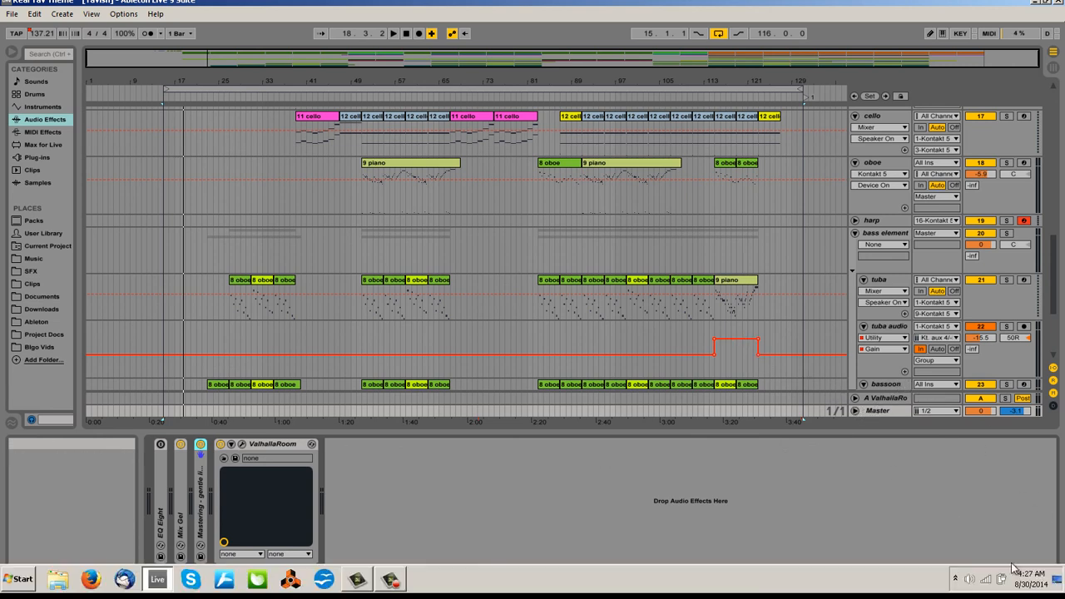
left_click(1055, 582)
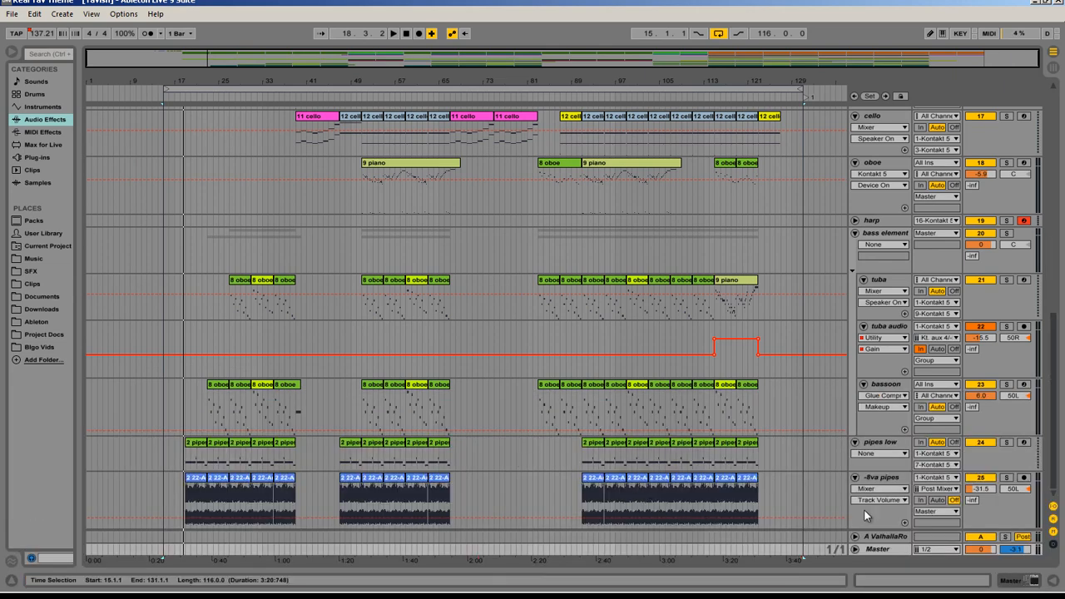
scroll(603, 467, "up", 8)
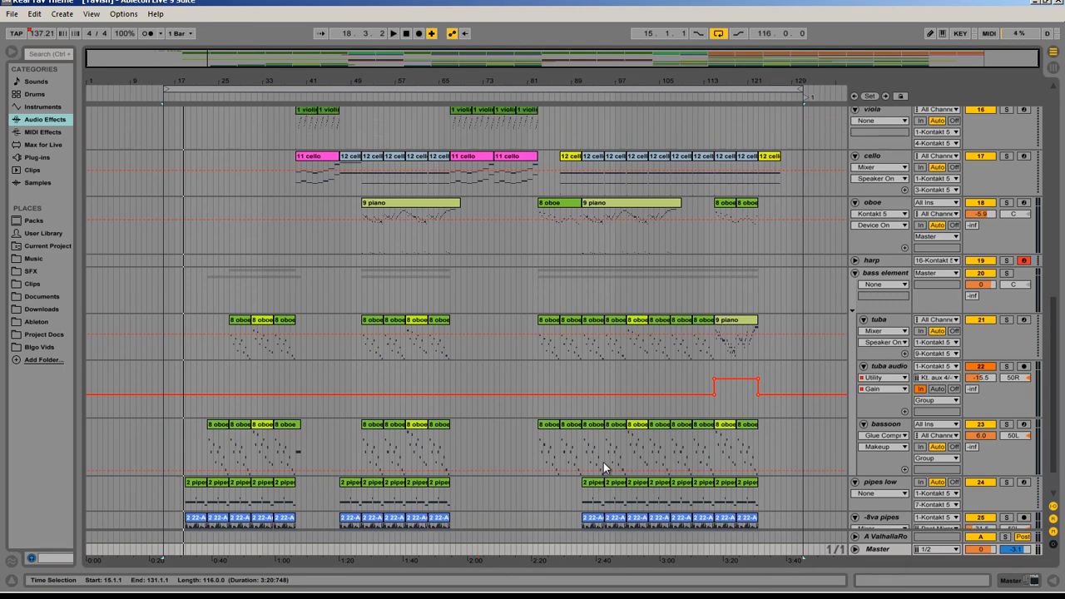
scroll(595, 467, "up", 10)
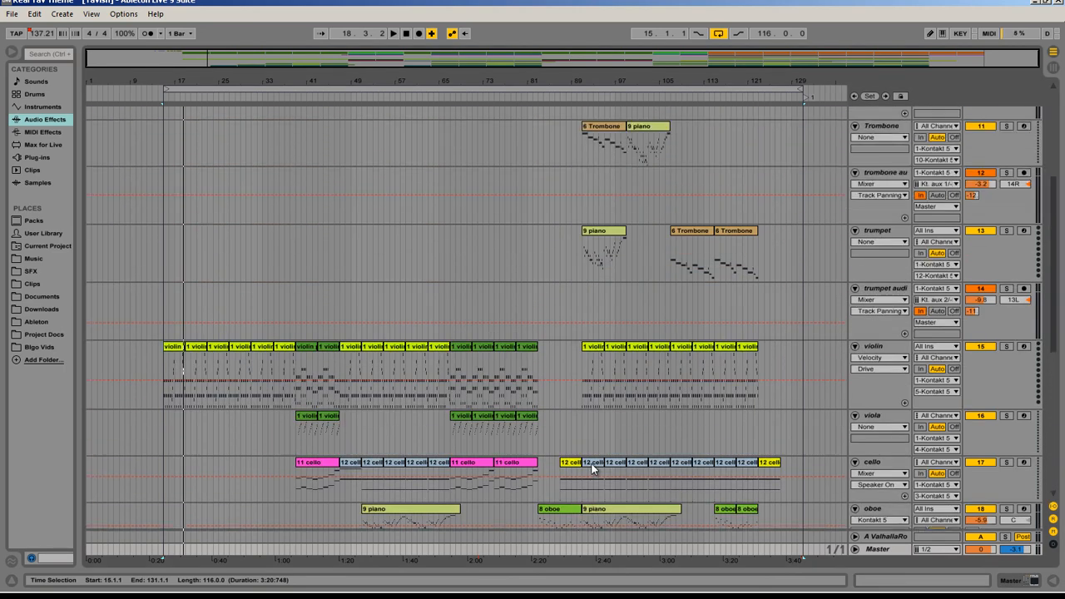